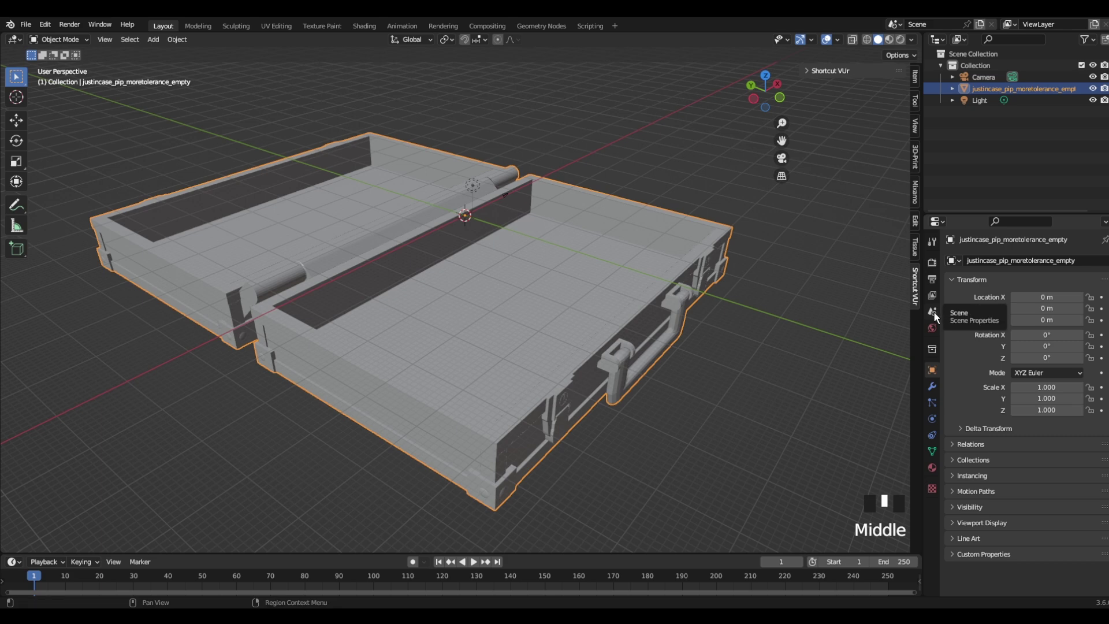
Set the scene units to millimetres with a unit scale of 0.001.
left_click(932, 312)
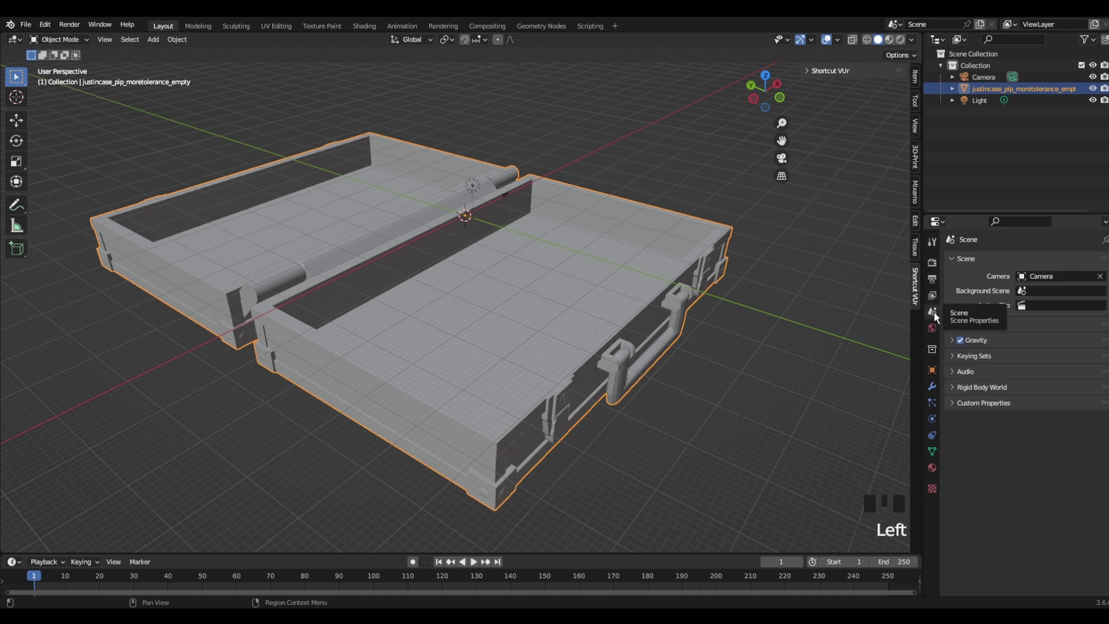
left_click(948, 326)
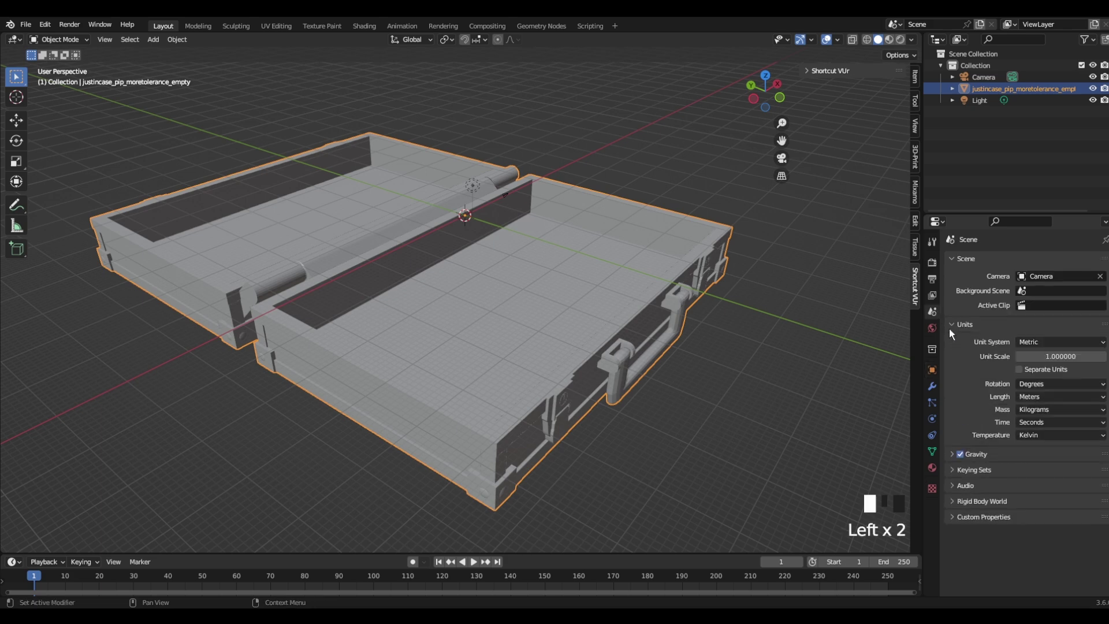
left_click(1057, 357)
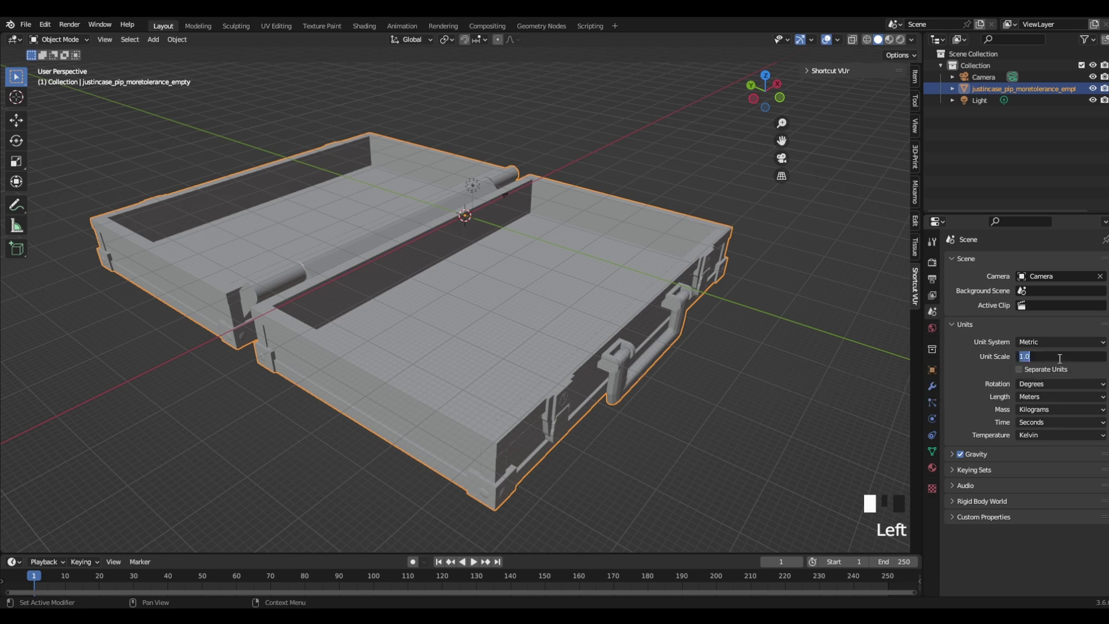
type("0.001")
key("Return")
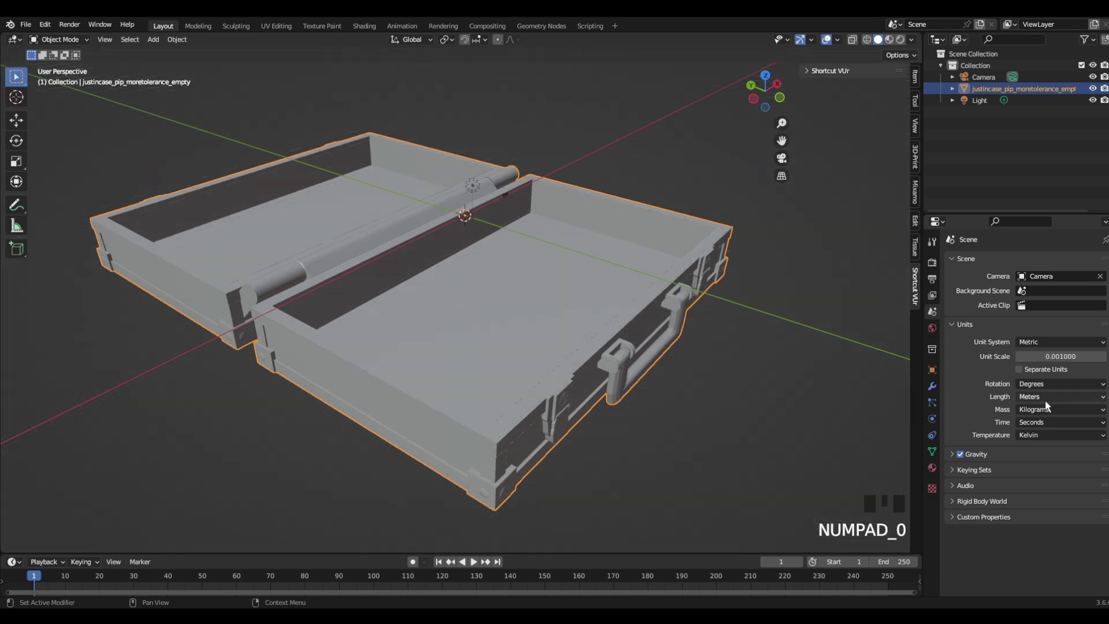
left_click(1044, 397)
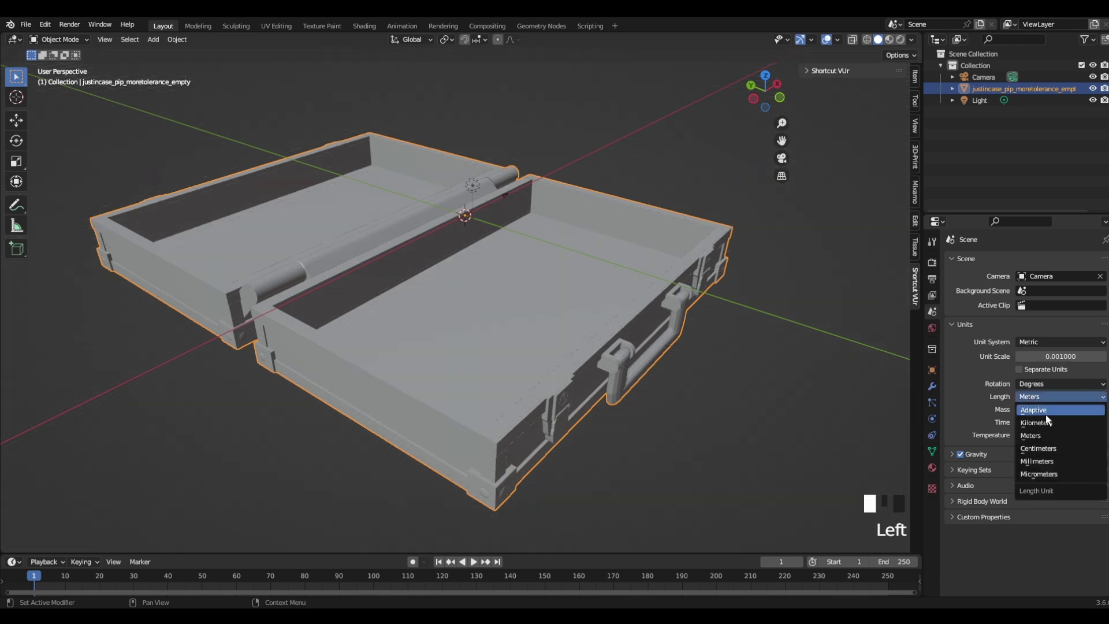
left_click(1038, 460)
Set the viewport overlay floor grid scale to 10.
left_click(837, 39)
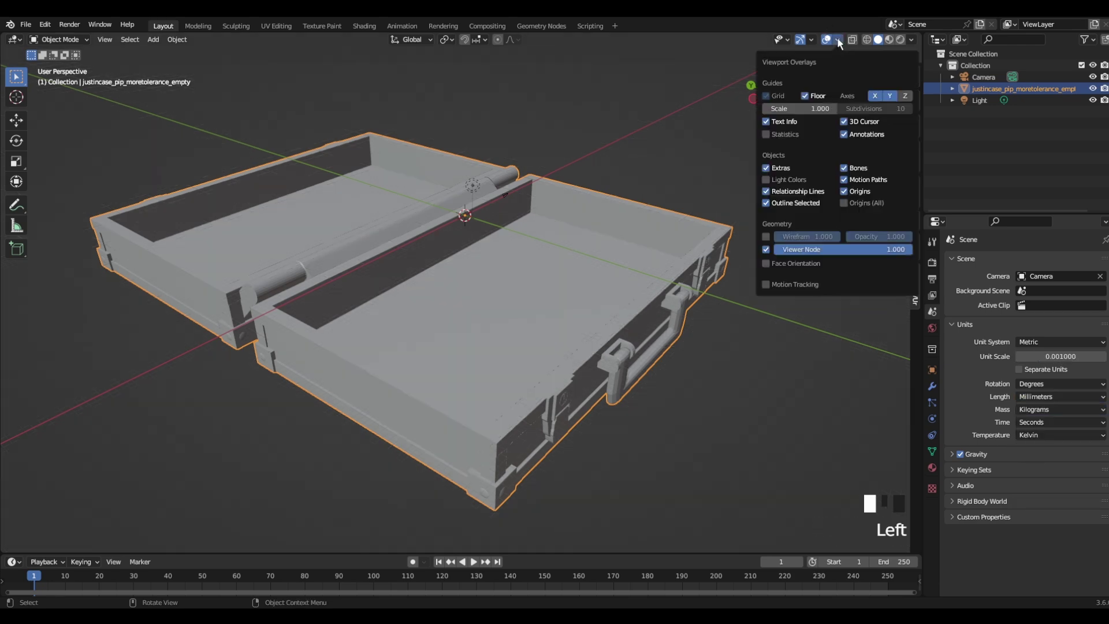
left_click(800, 109)
type("10")
left_click(694, 234)
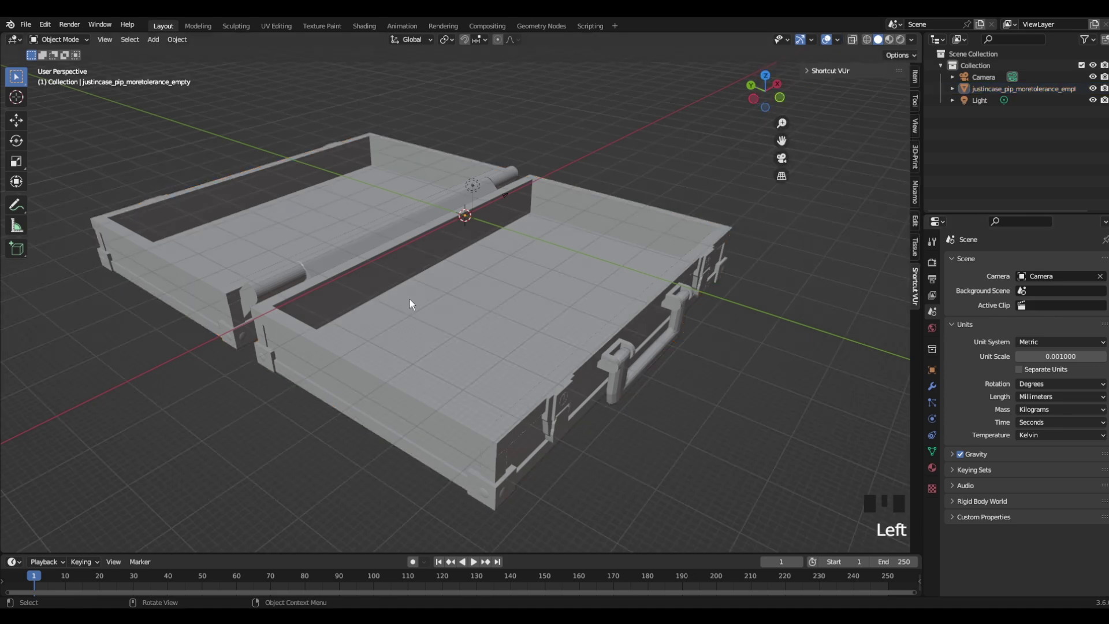
Enter Edit Mode on the case and look straight down from the top view.
scroll(588, 292, "down", 3)
scroll(588, 292, "up", 3)
scroll(586, 287, "down", 1)
key("Tab")
middle_click_drag(588, 251, 442, 291)
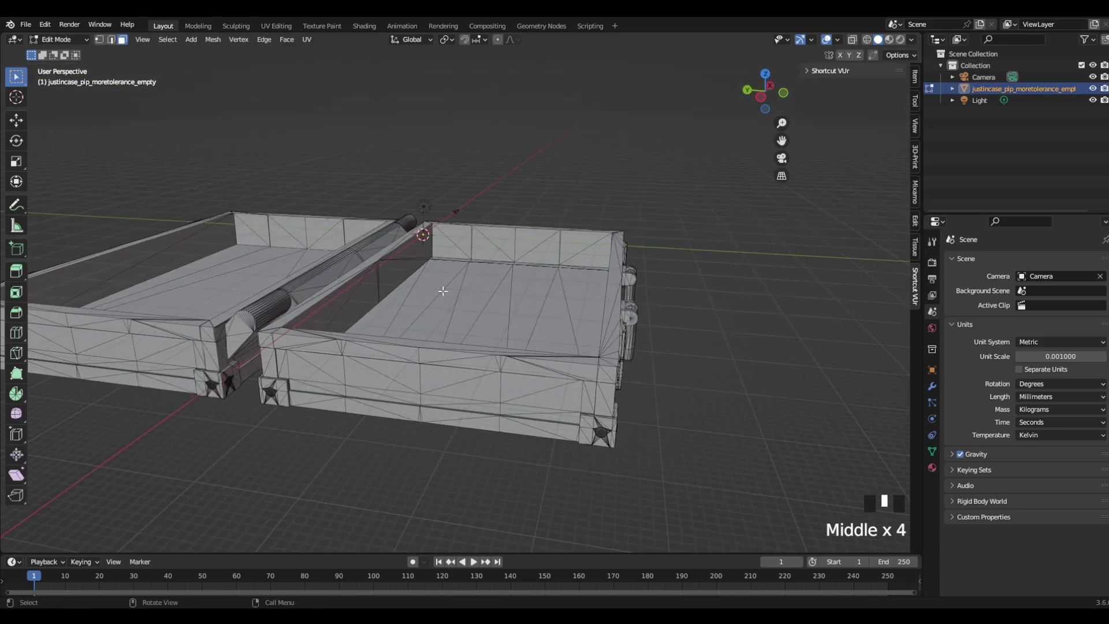
middle_click_drag(579, 305, 465, 294)
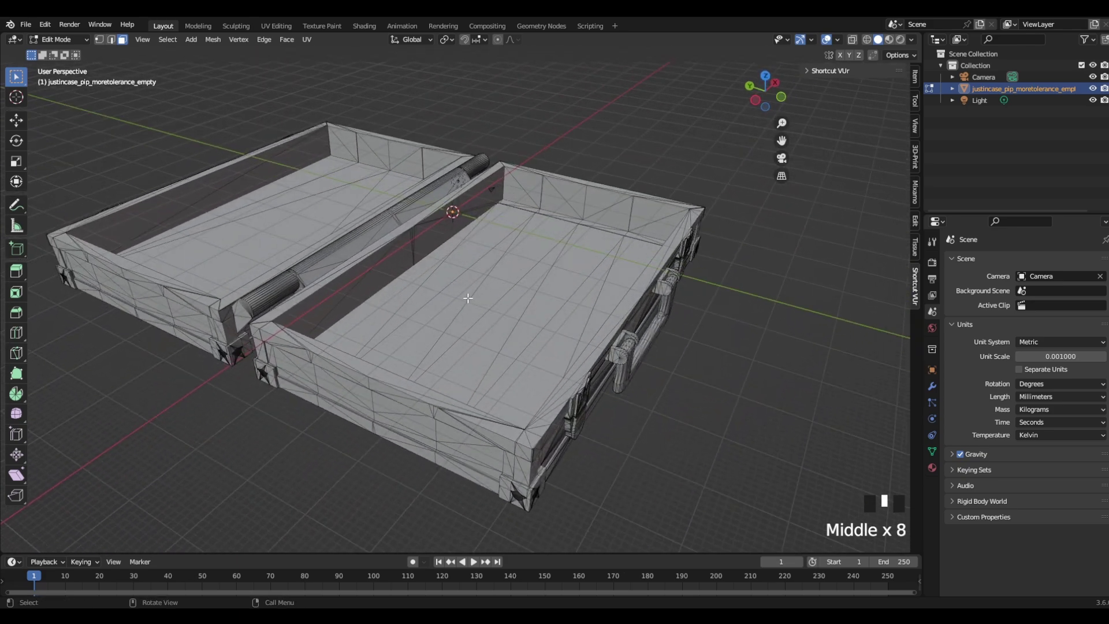
key("KP_7")
Box-select the right case half's floor faces and move them up along Z.
key("3")
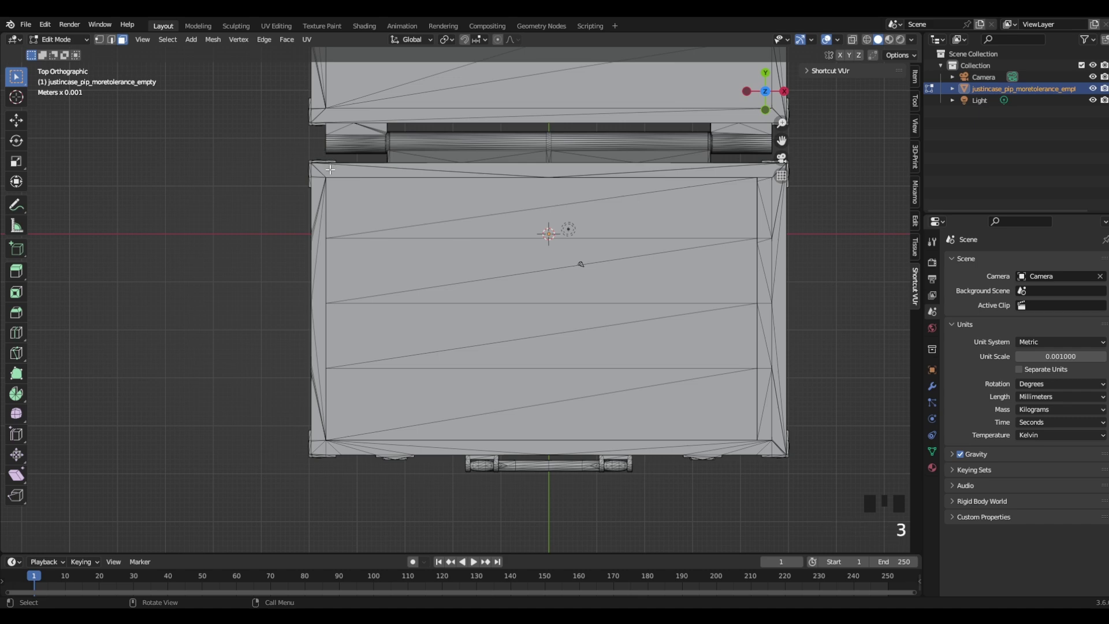
key("b")
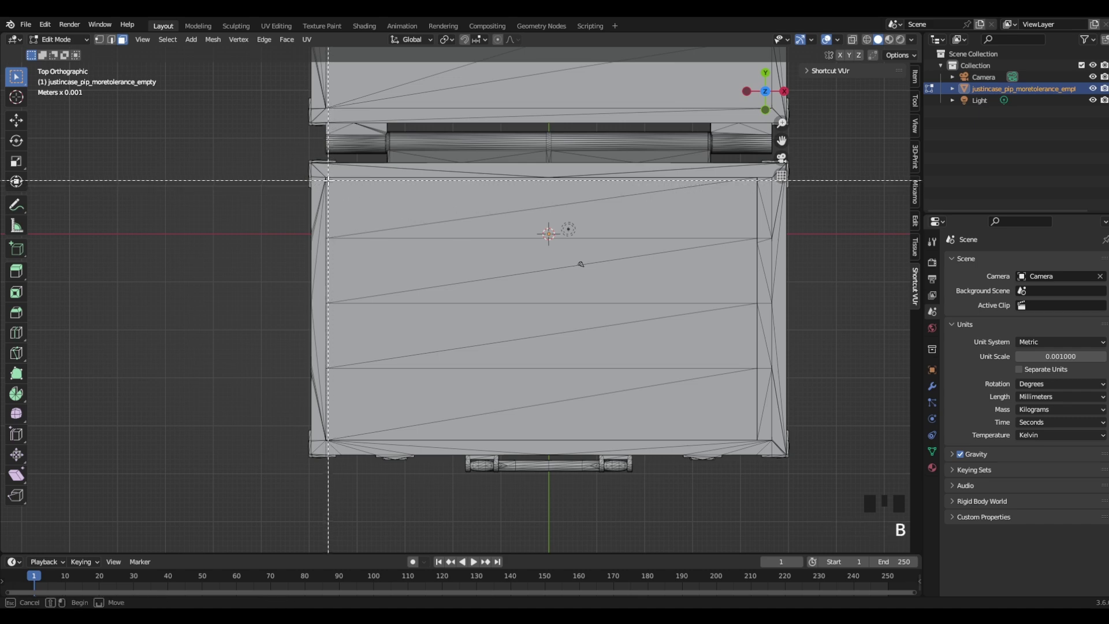
left_click_drag(327, 180, 766, 430)
middle_click_drag(582, 310, 691, 240)
key("g")
key("z")
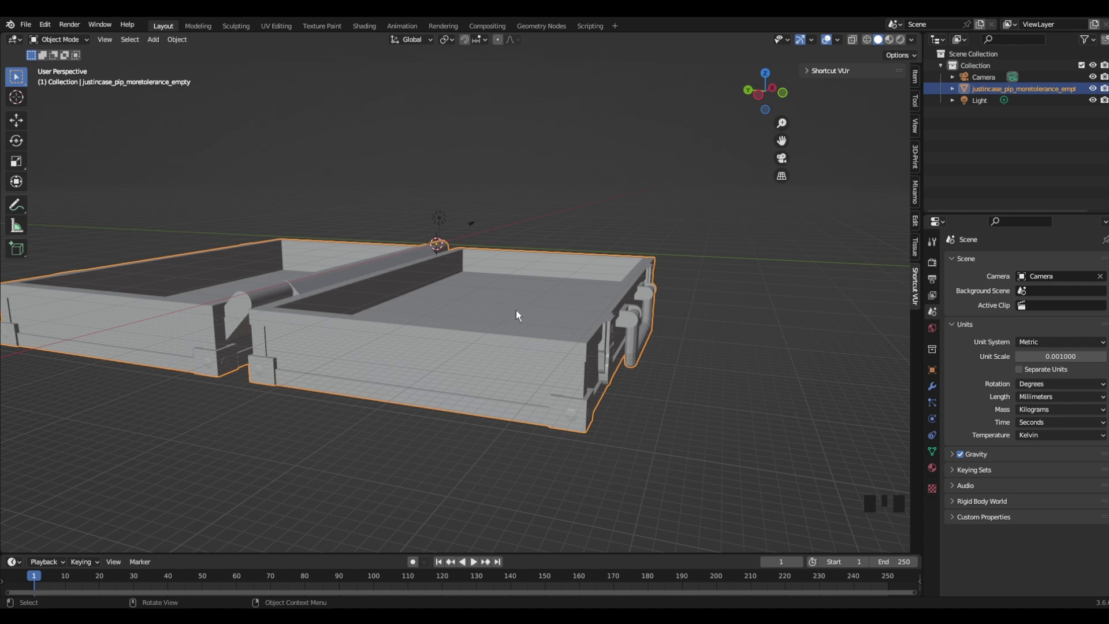
Add a new text object over the lid and scale it up.
middle_click_drag(493, 341, 500, 317)
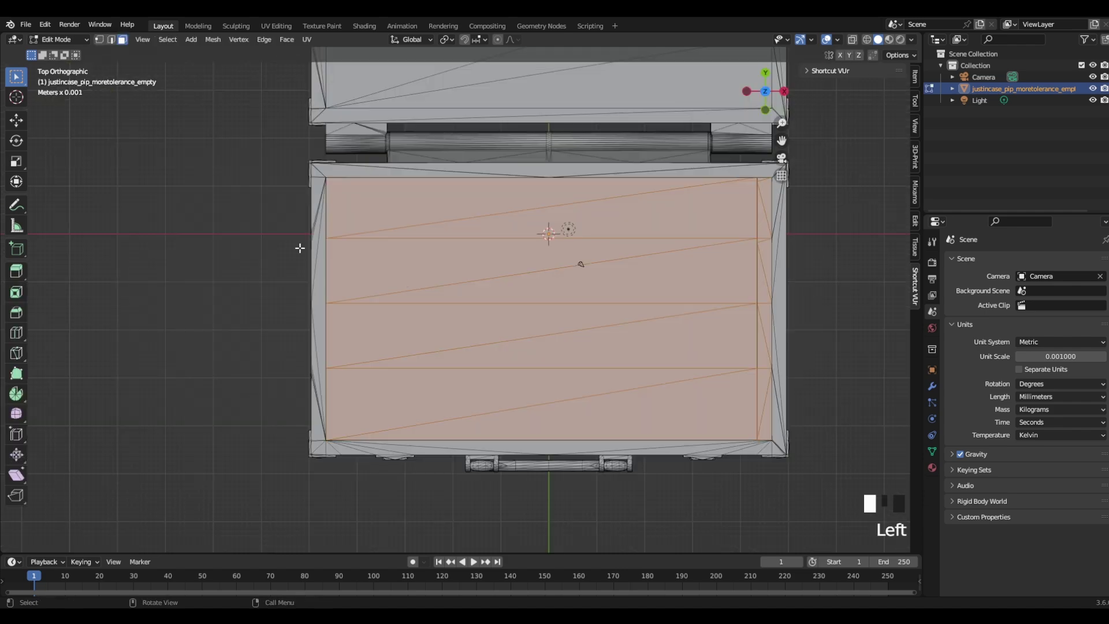
key("Tab")
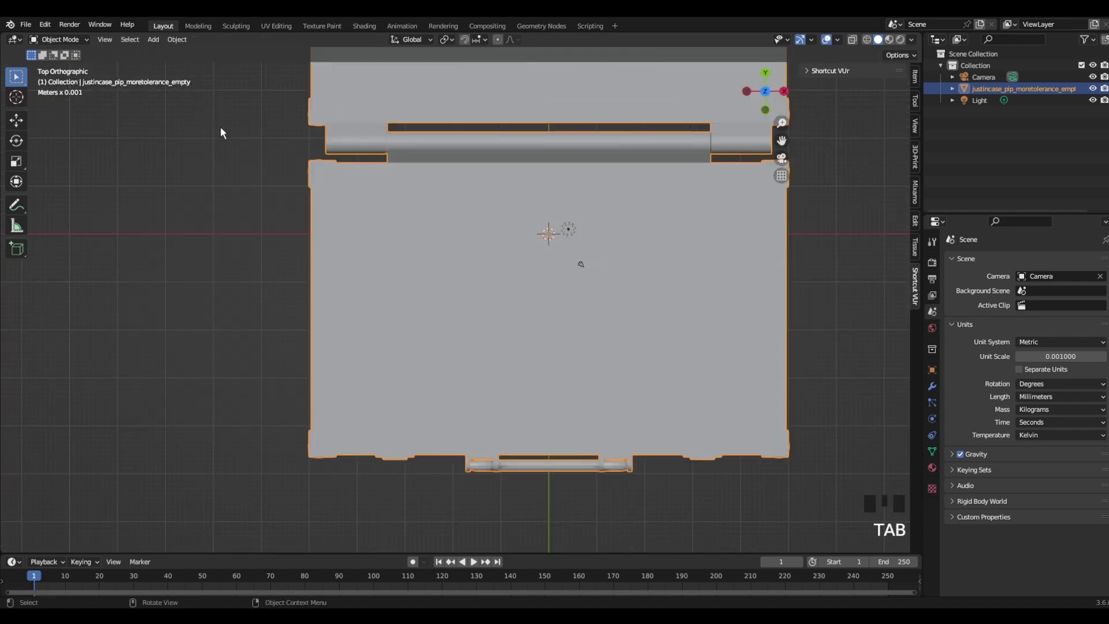
left_click(220, 127)
left_click(153, 39)
left_click(168, 100)
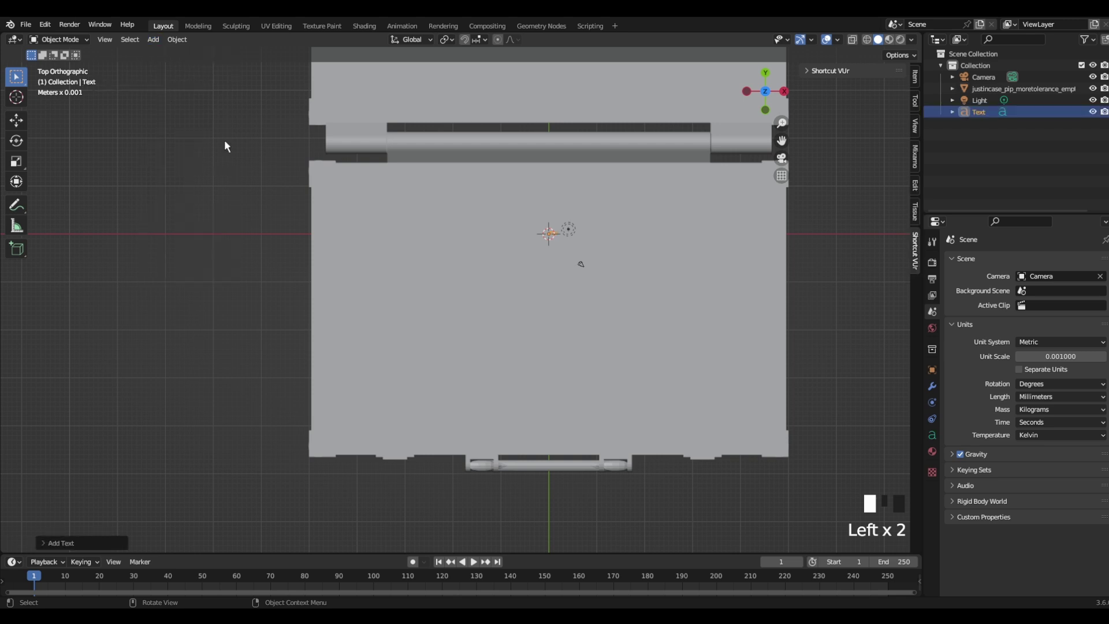
key("s")
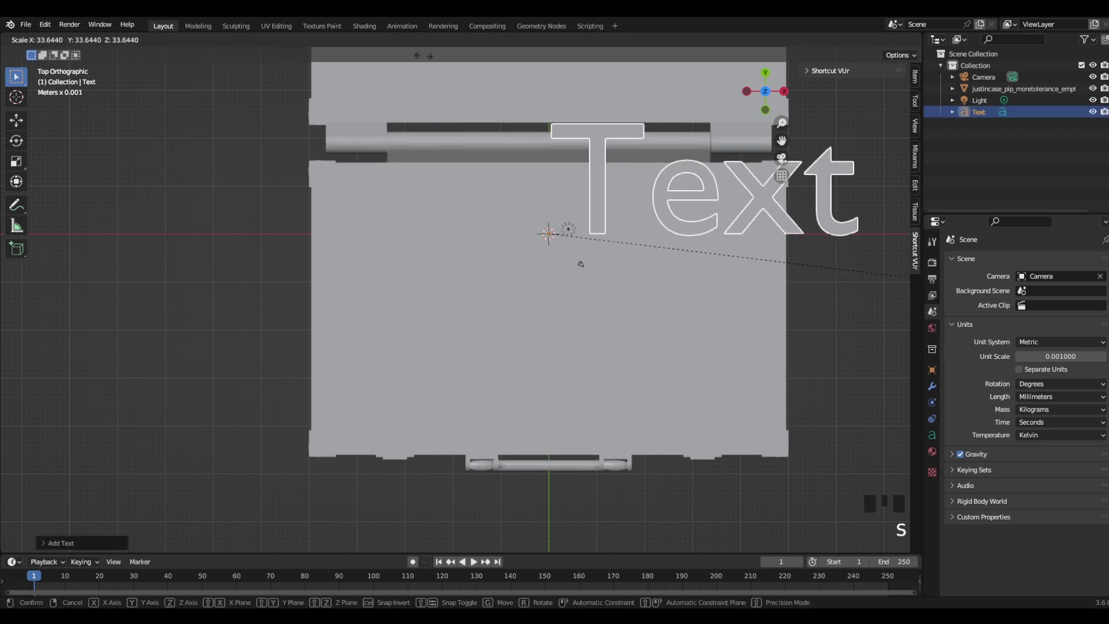
left_click(854, 271)
Load Bookman Old Style as the text's font and select its existing letters.
key("Tab")
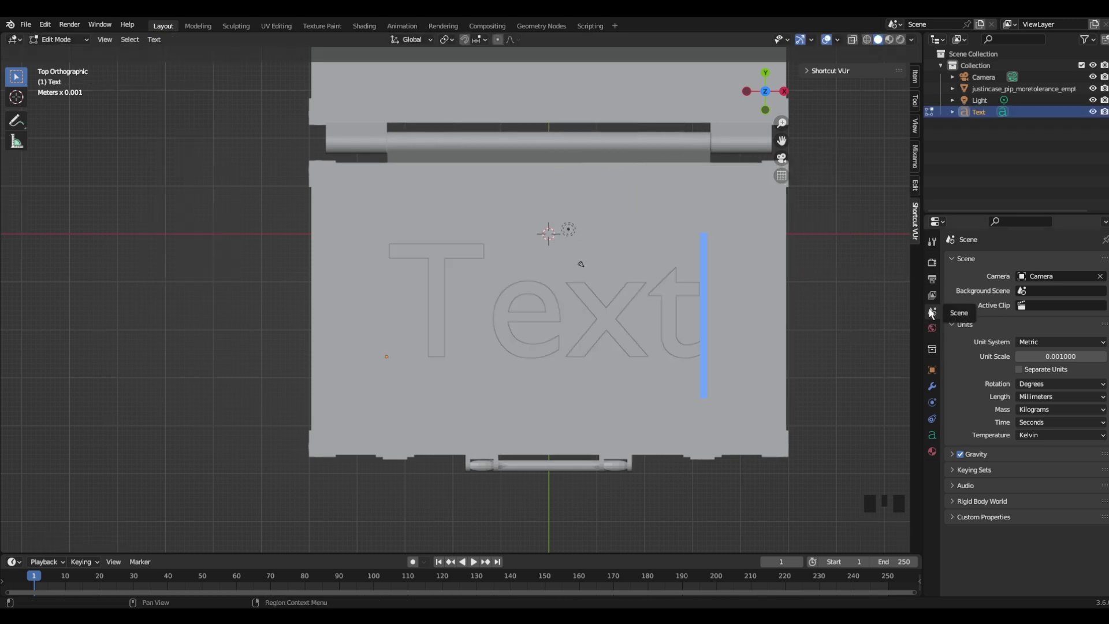
left_click(931, 434)
left_click(973, 397)
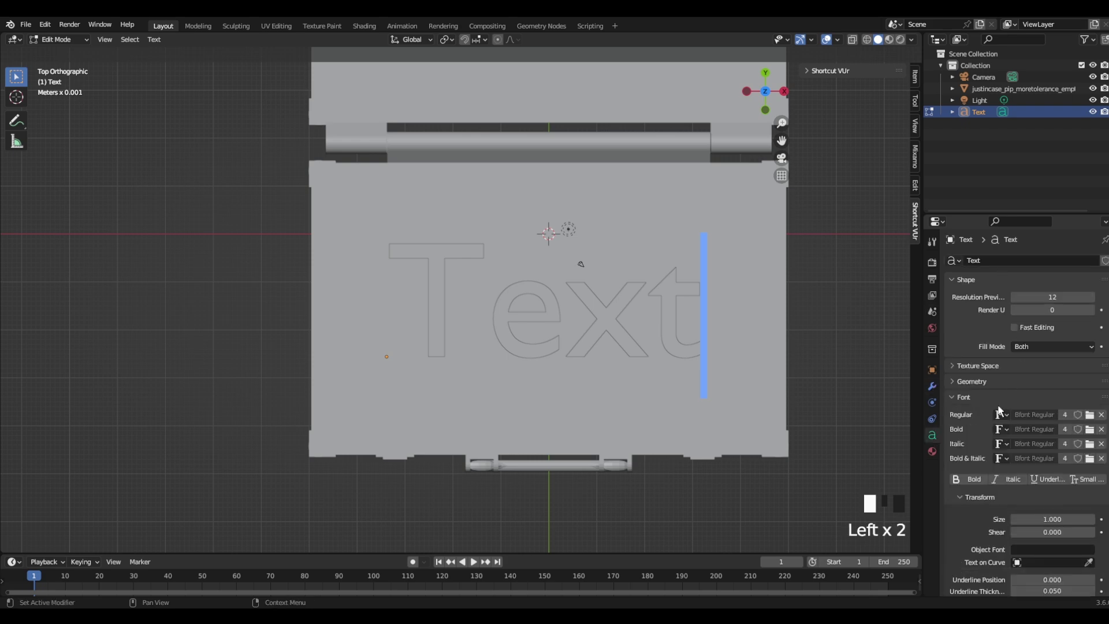
left_click(1067, 413)
left_click(418, 223)
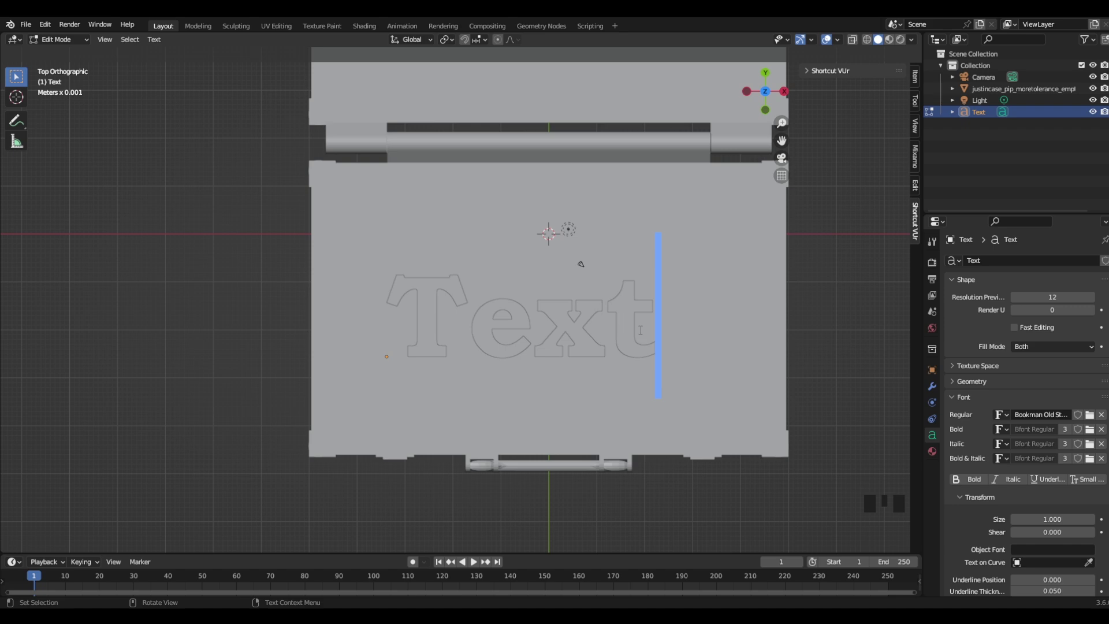
left_click_drag(640, 330, 385, 312)
Replace the text with JUST and view the lid from the top.
type("JUST")
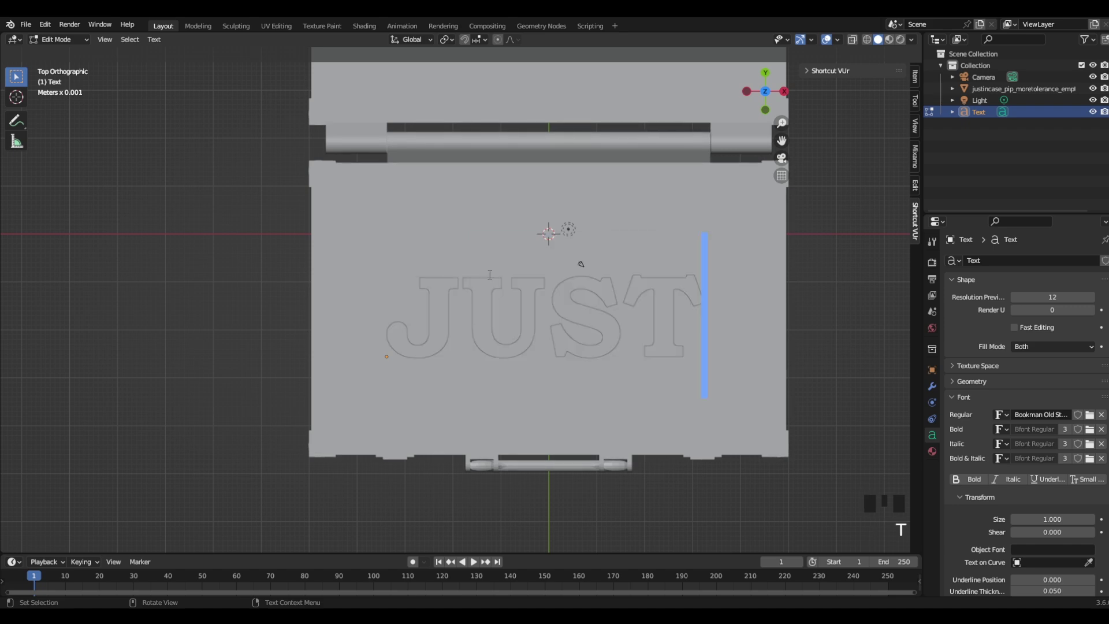
key("Tab")
key("KP_7")
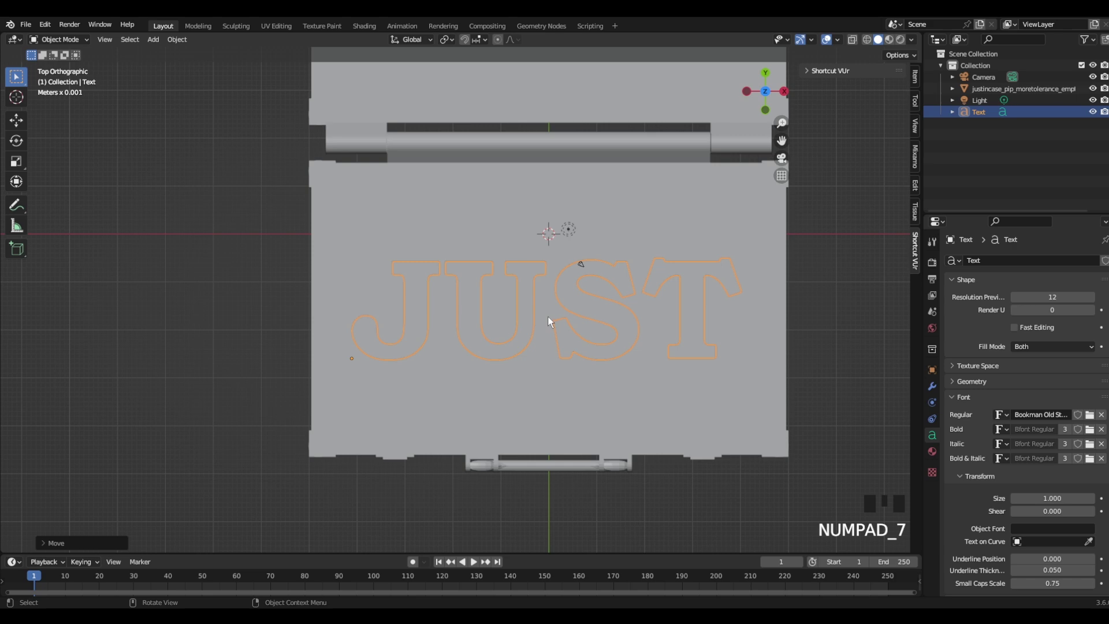
scroll(537, 318, "up", 2)
scroll(528, 310, "down", 1)
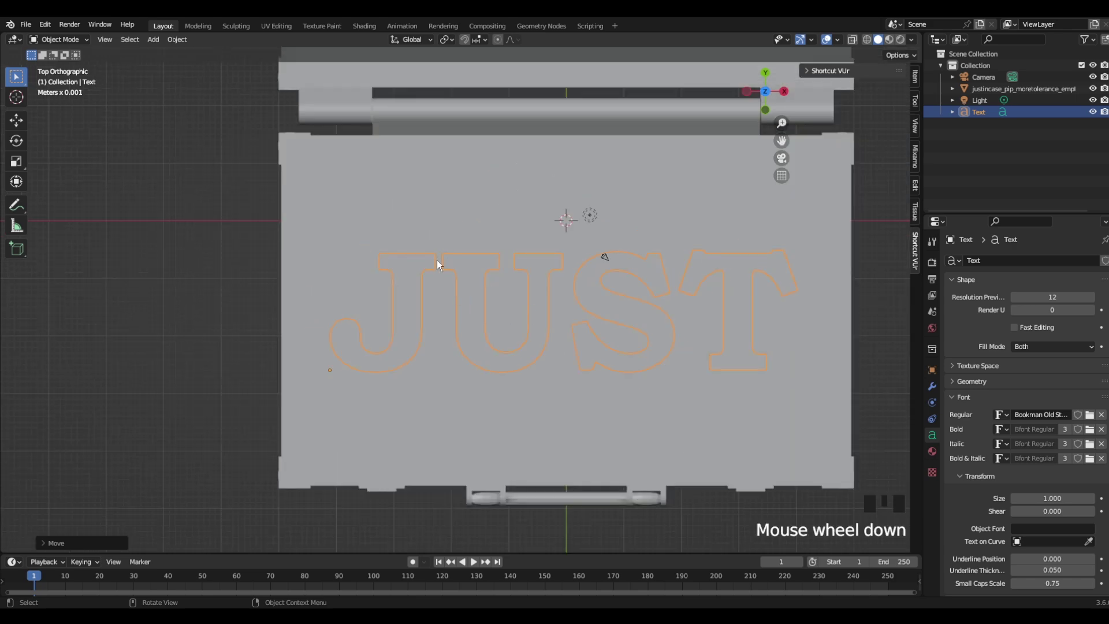
Increase the kerning after the J, U and S of JUST.
key("Tab")
key("Left")
key("Left")
key("Left")
key("Left")
key("Left")
key("Left")
key("Right")
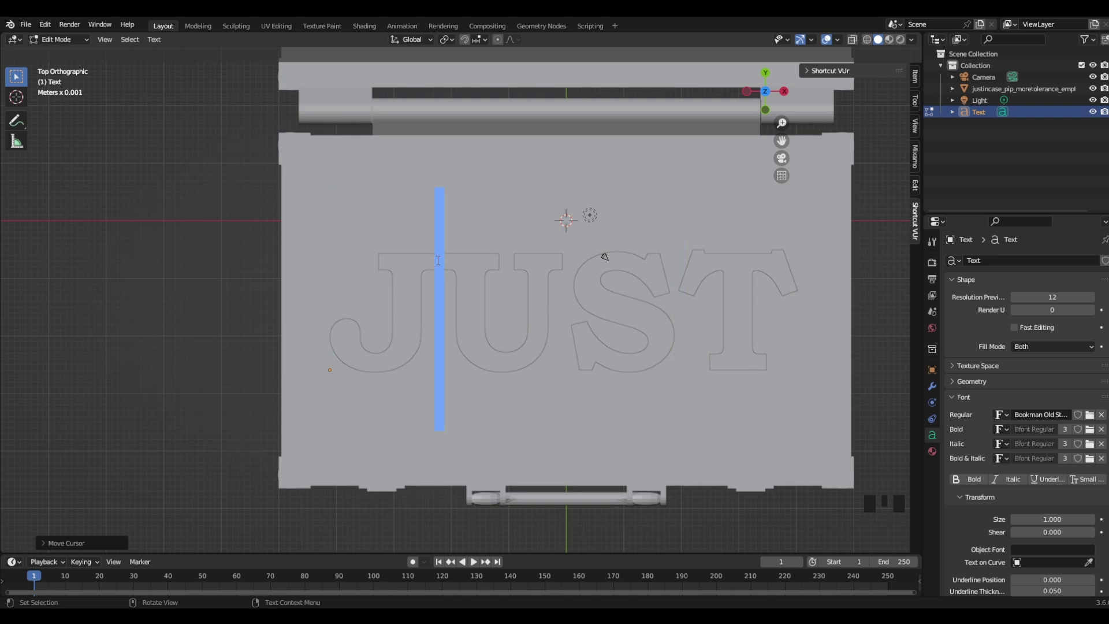
key("alt")
key("alt+Right")
key("alt+Right")
key("alt+Right")
key("alt+Right")
key("alt+Right")
key("Right")
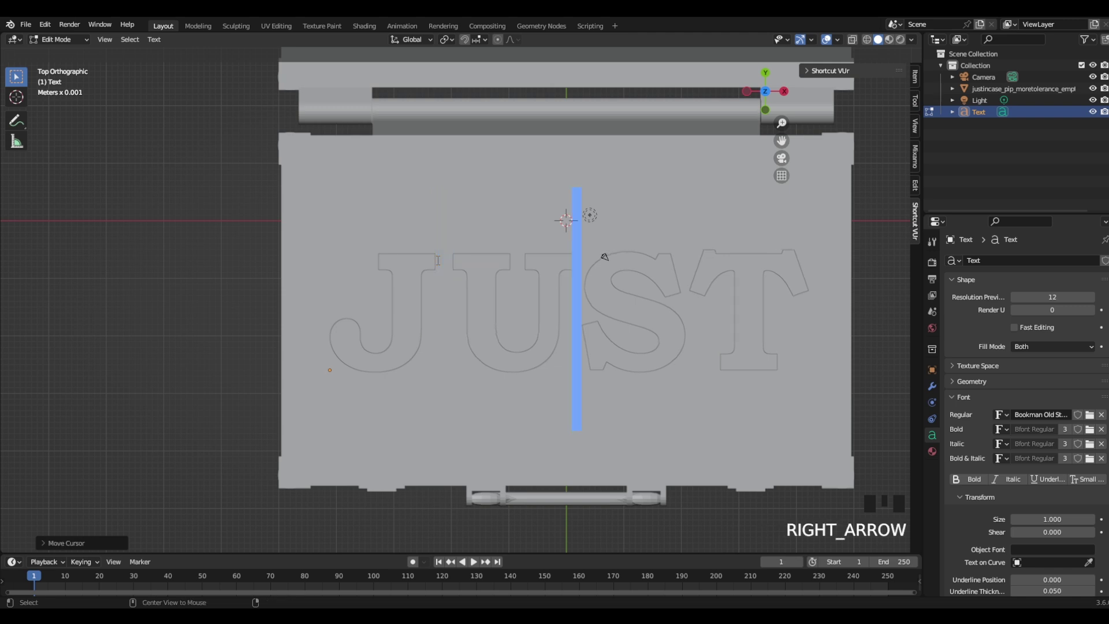
key("alt+Right")
key("alt+Right")
key("alt+Right")
key("alt+Right")
key("alt+Right")
key("alt+Right")
key("Right")
key("alt+Right")
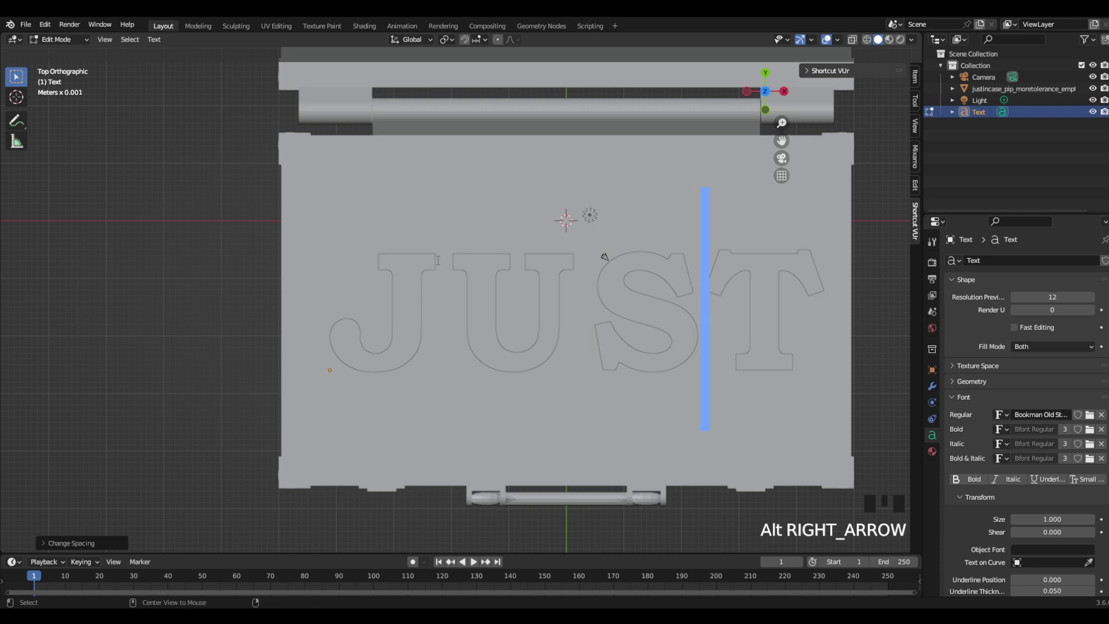
key("alt+Right")
key("alt+Right")
key("alt+Right")
key("alt+Right")
key("alt+Right")
Move the JUST word so it sits centred on the lid.
key("Tab")
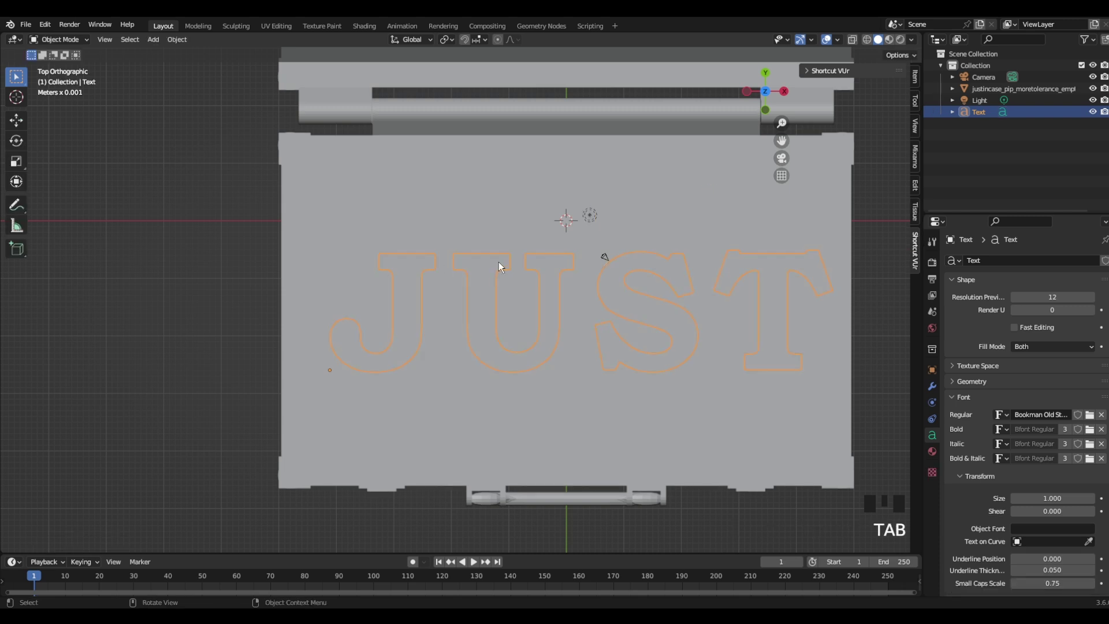
key("g")
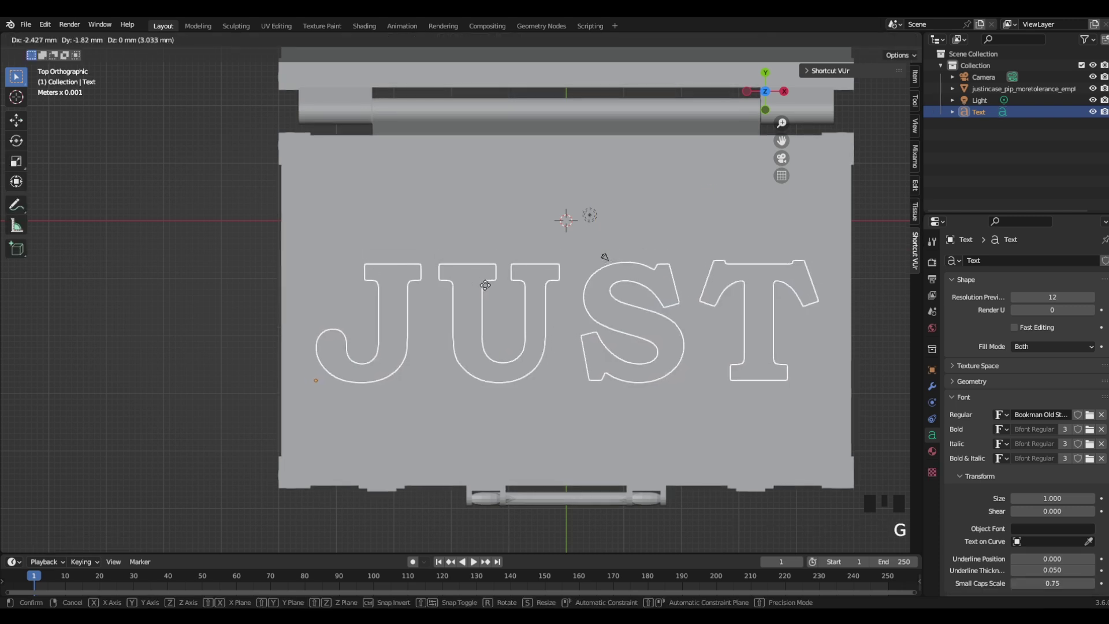
left_click(485, 286)
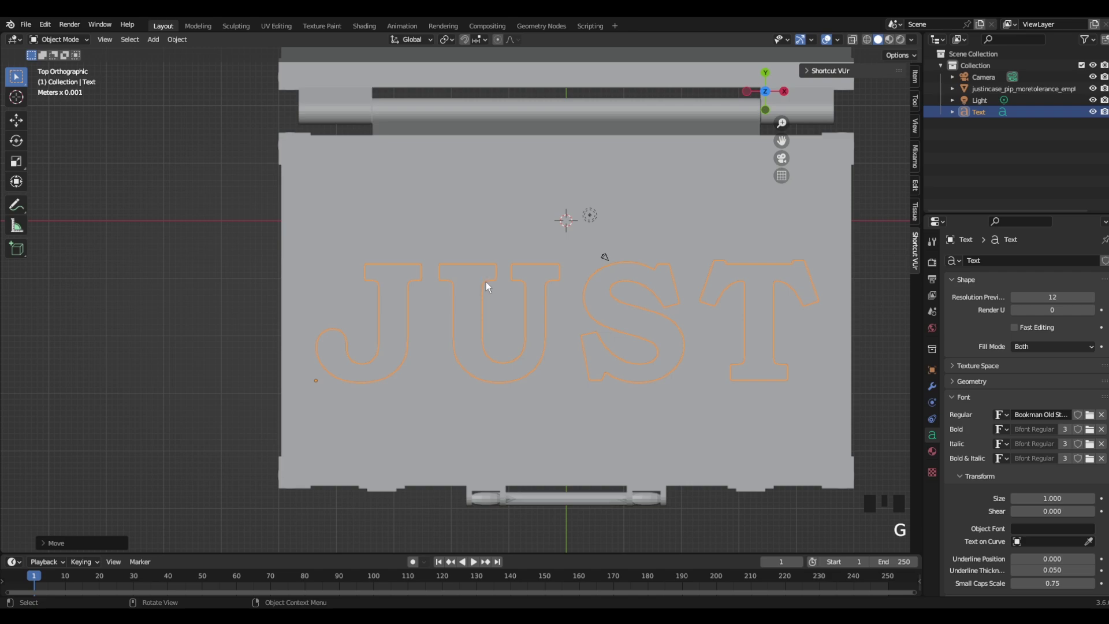
Convert the JUST text to a mesh and view its triangulated faces in Edit Mode.
middle_click_drag(651, 355, 706, 340)
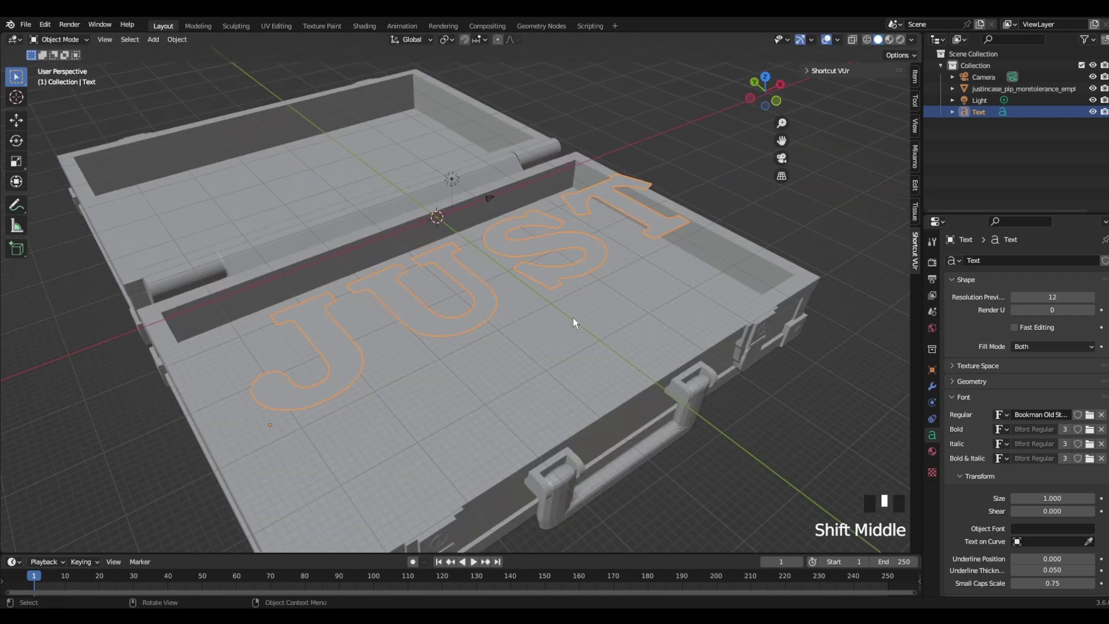
middle_click_drag(528, 241, 619, 261, "shift")
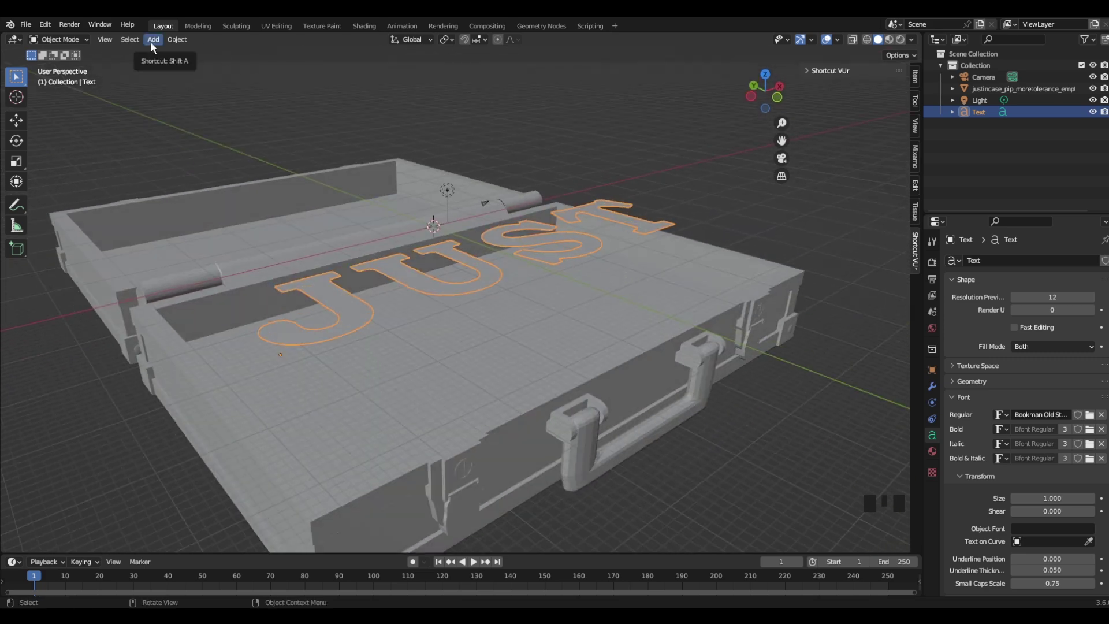
left_click(179, 40)
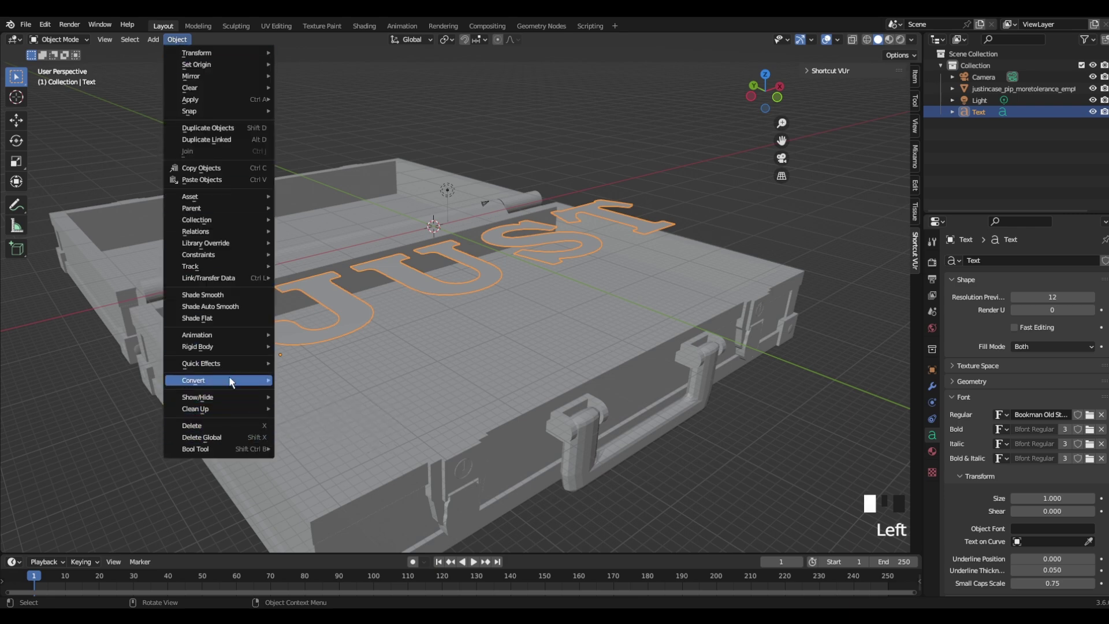
mouse_move(243, 380)
left_click(295, 390)
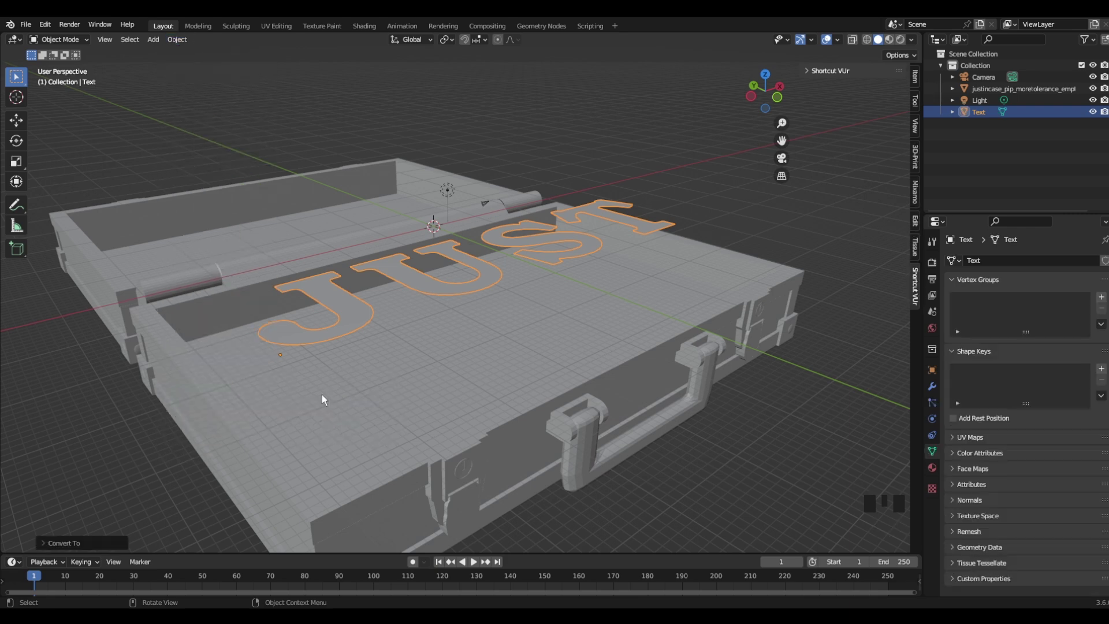
key("Tab")
middle_click_drag(321, 394, 491, 288)
middle_click_drag(510, 246, 533, 308)
key("Tab")
key("Tab")
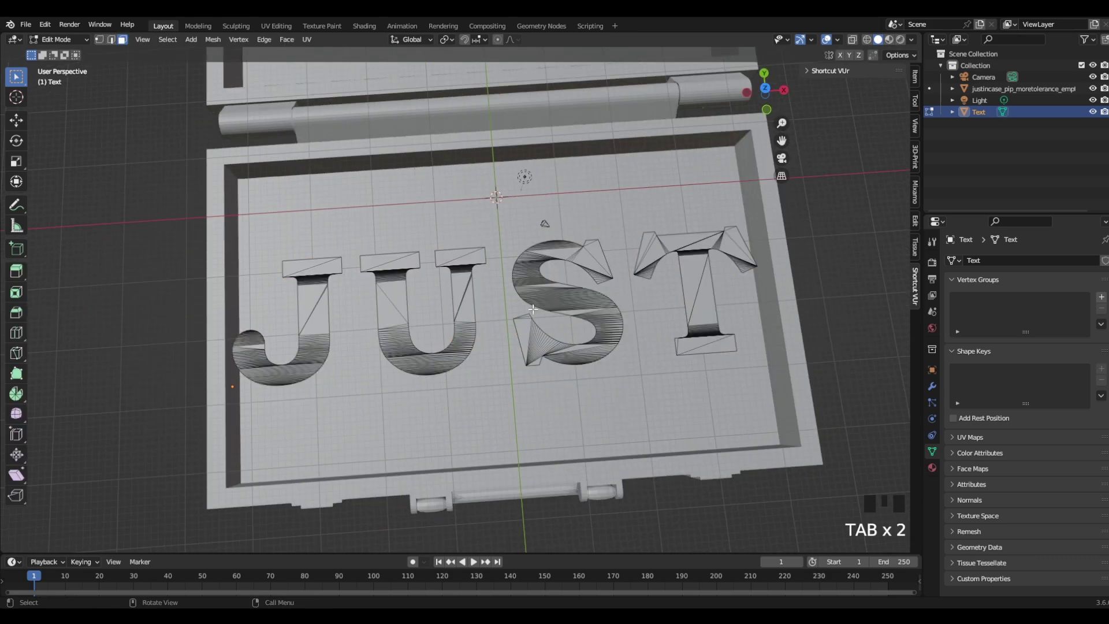
scroll(578, 302, "up", 4)
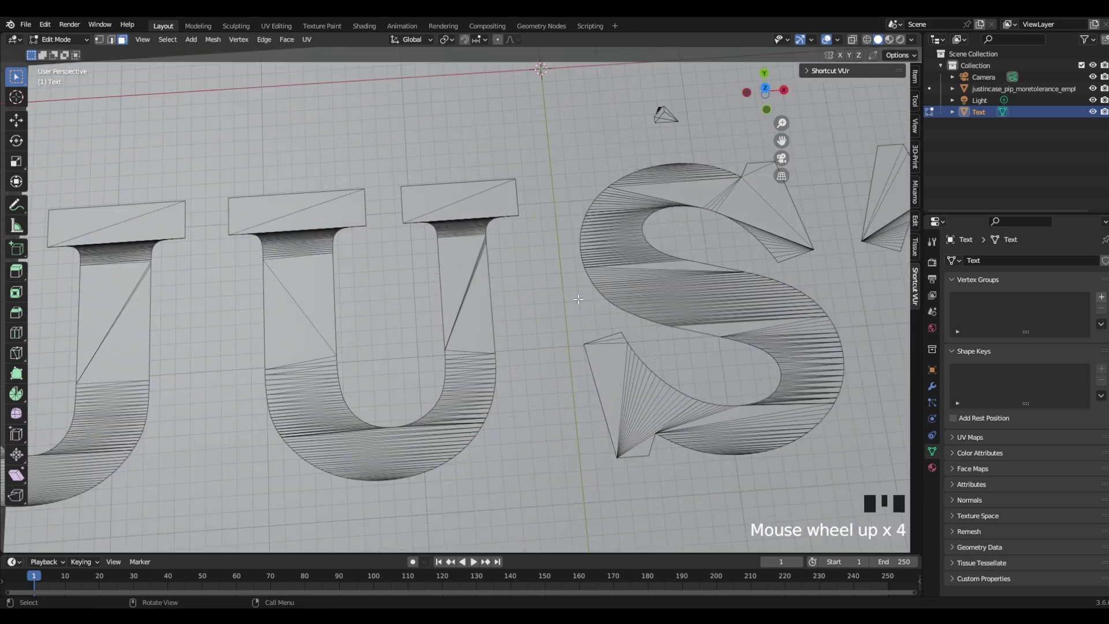
middle_click_drag(646, 307, 670, 269)
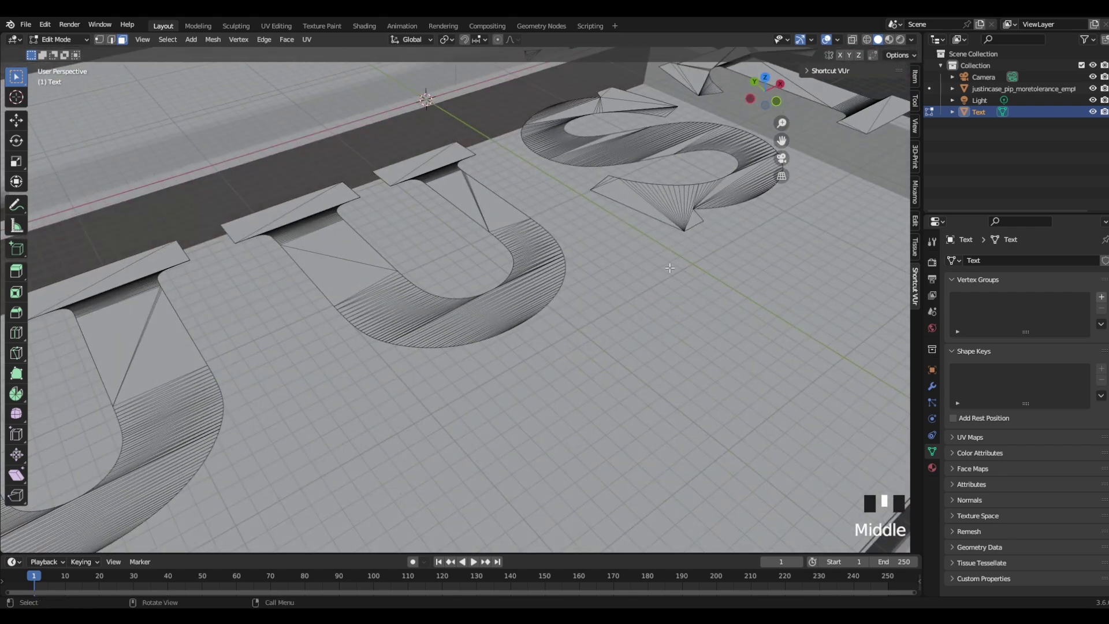
scroll(616, 304, "down", 2)
middle_click_drag(616, 303, 578, 321)
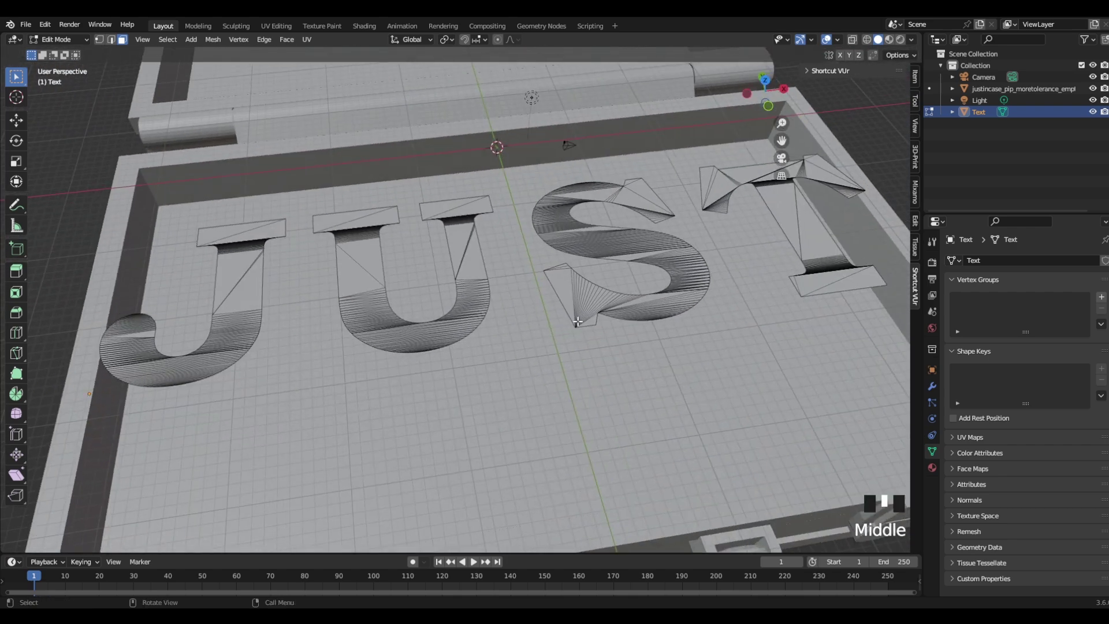
Limited Dissolve the whole JUST mesh with a 1.5° max angle, then return to Object Mode.
key("a")
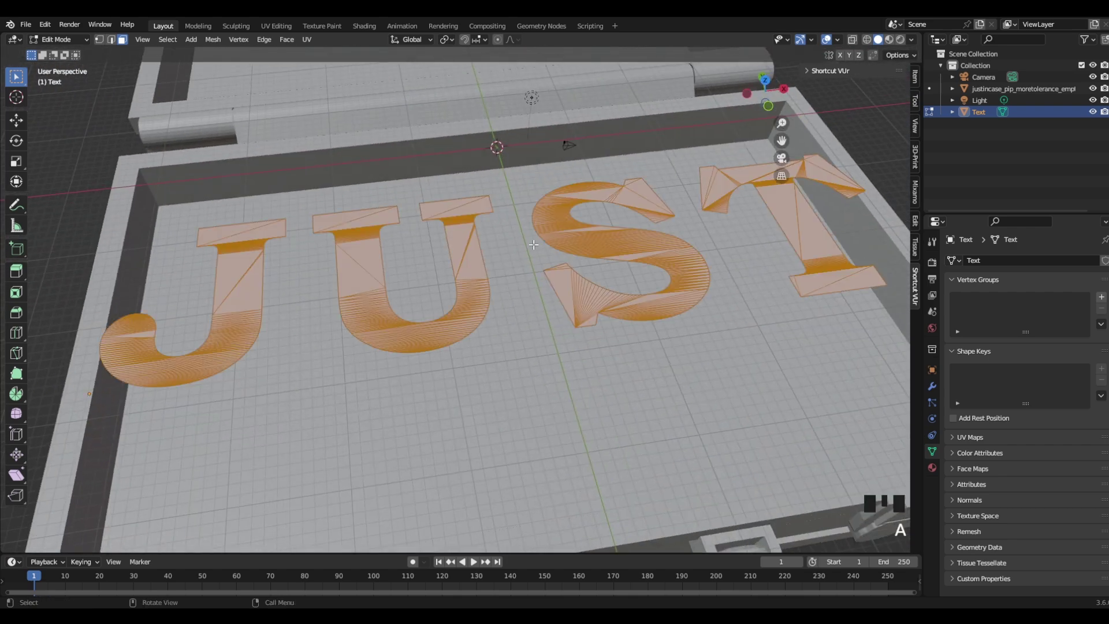
left_click(221, 42)
mouse_move(249, 316)
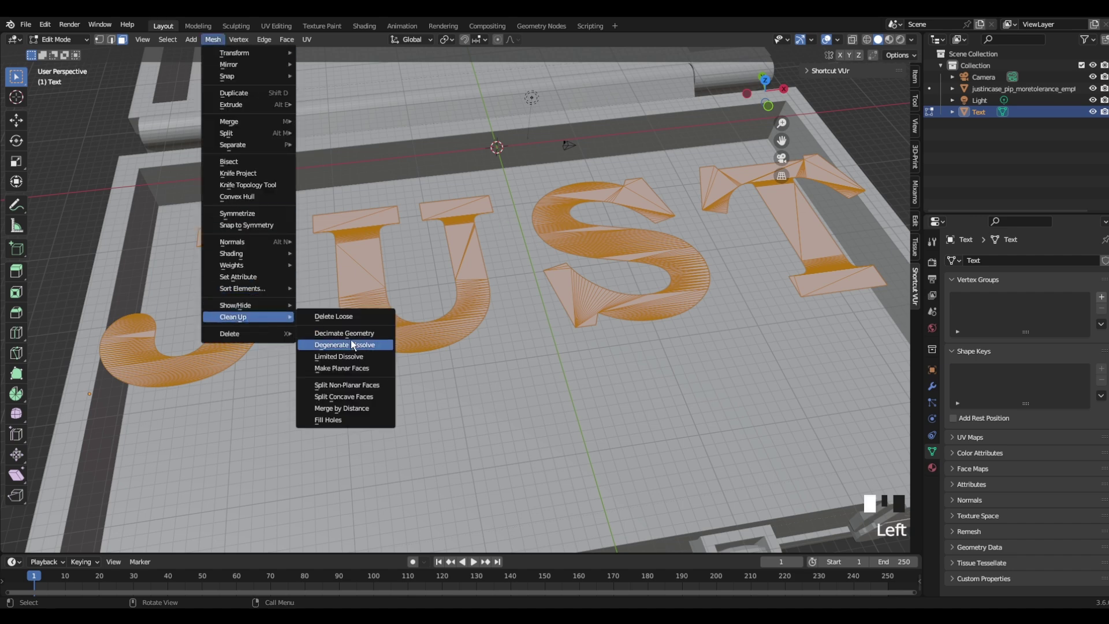
left_click(340, 356)
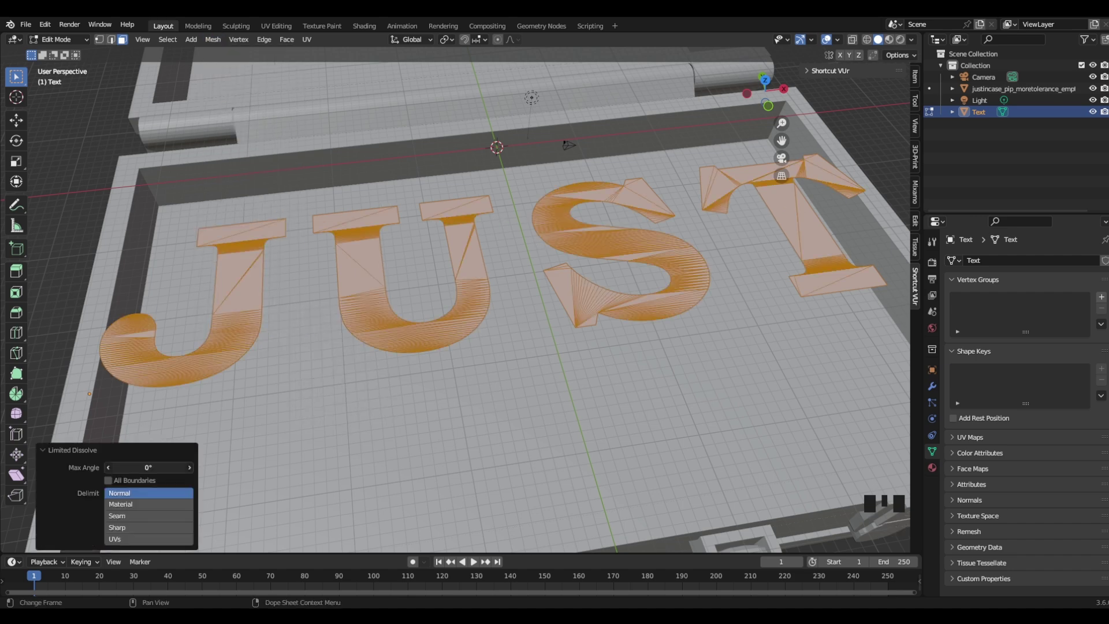
left_click_drag(148, 467, 151, 467)
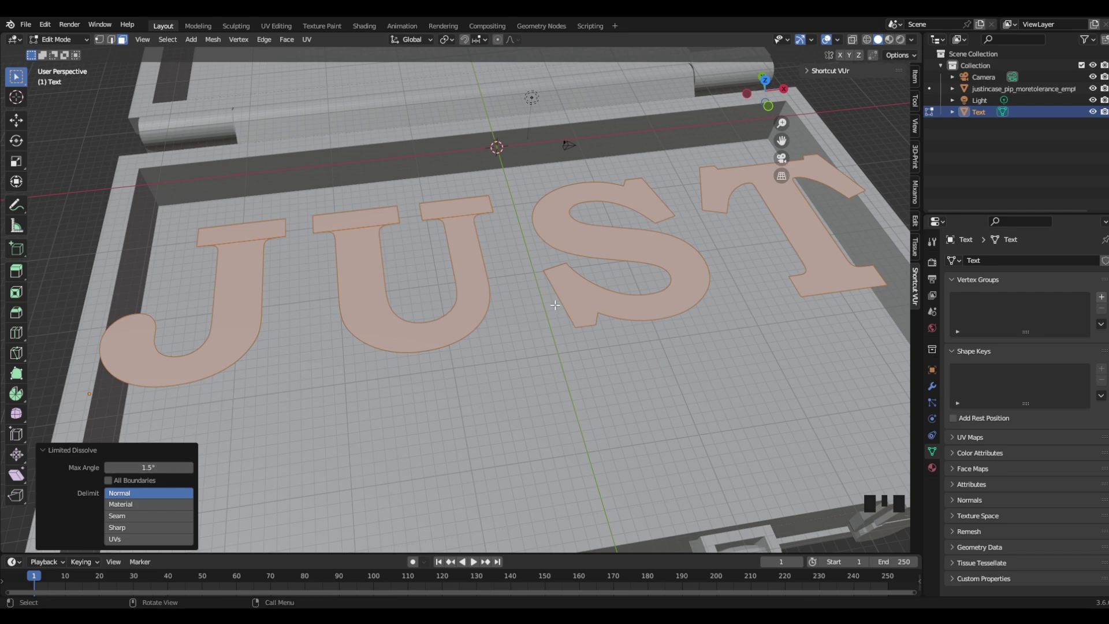
left_click(483, 348)
key("Tab")
middle_click_drag(483, 347, 537, 303)
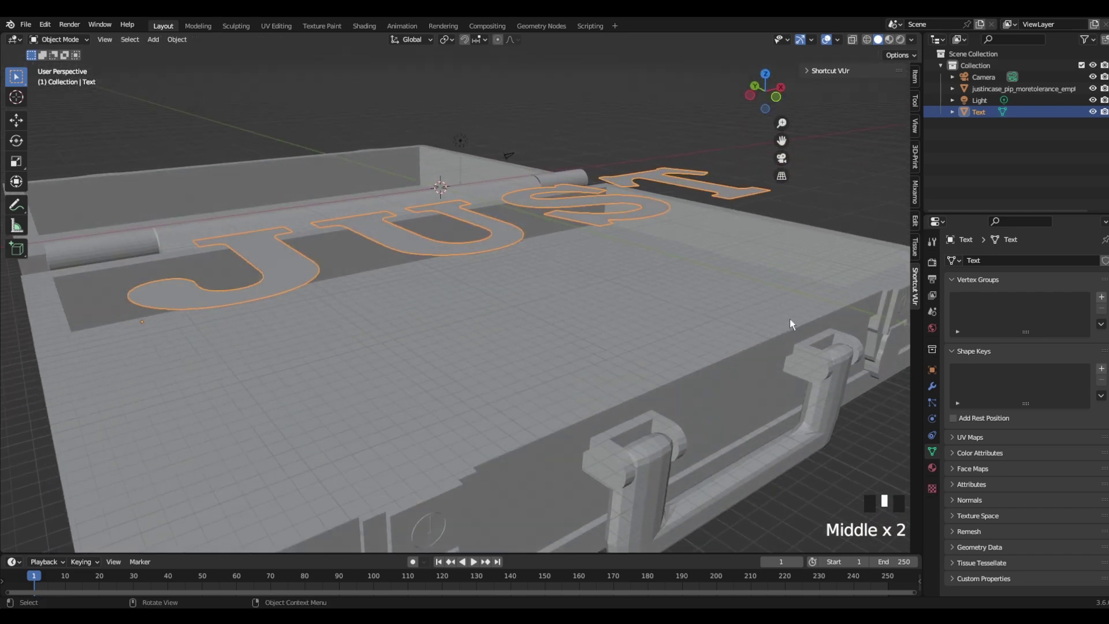
Add and apply a Solidify modifier about 0.16 mm thick to the JUST letters.
left_click(936, 389)
left_click(973, 262)
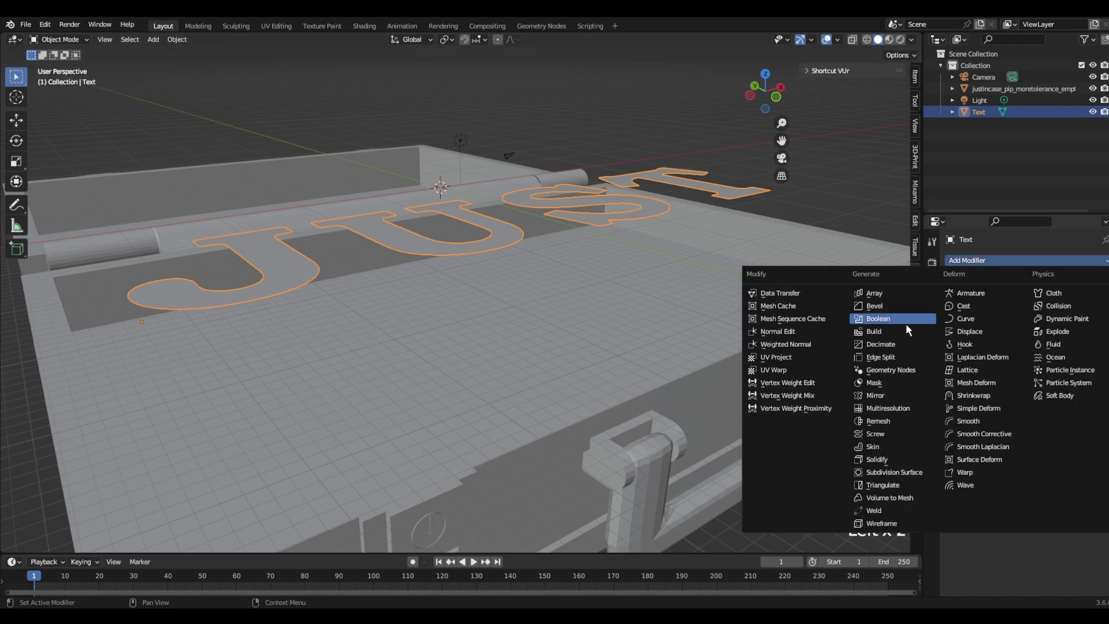
left_click(877, 459)
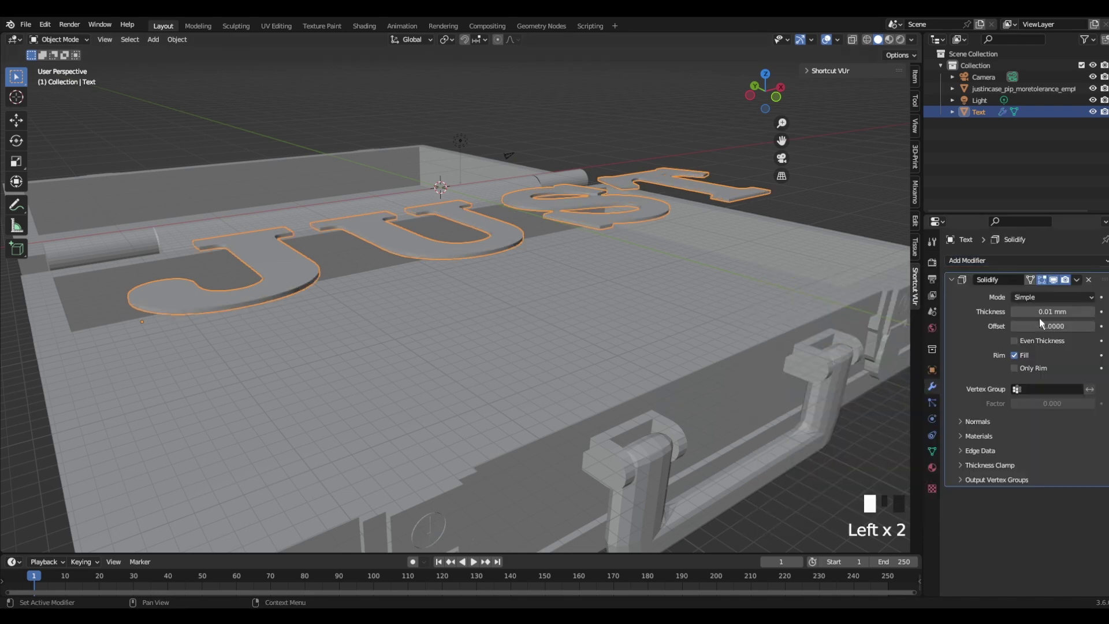
left_click_drag(1052, 311, 1097, 312)
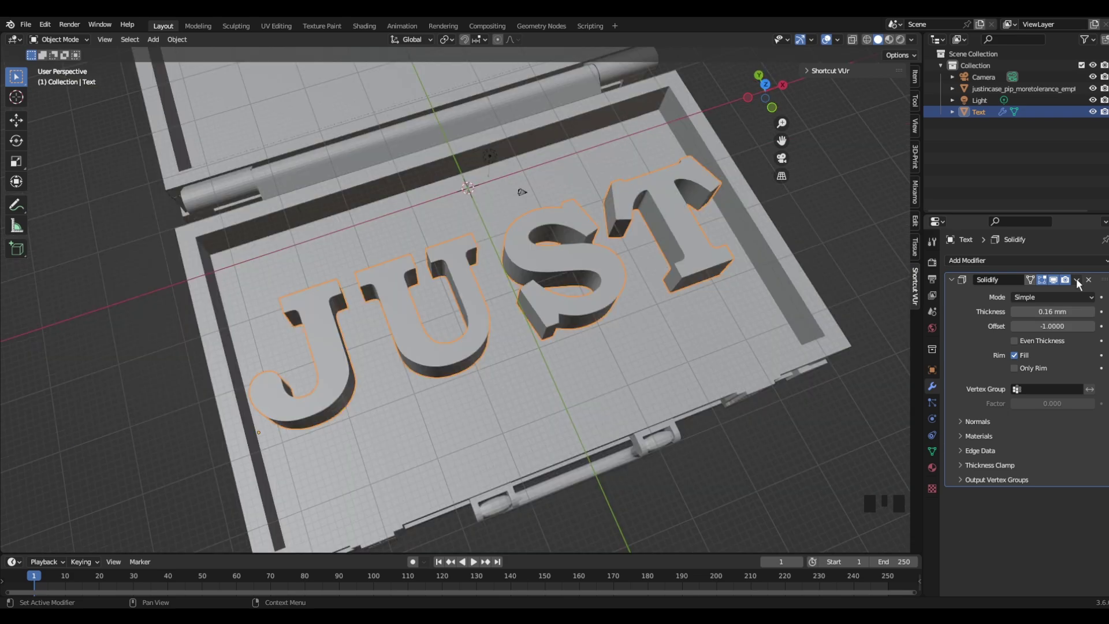
middle_click_drag(578, 272, 904, 257)
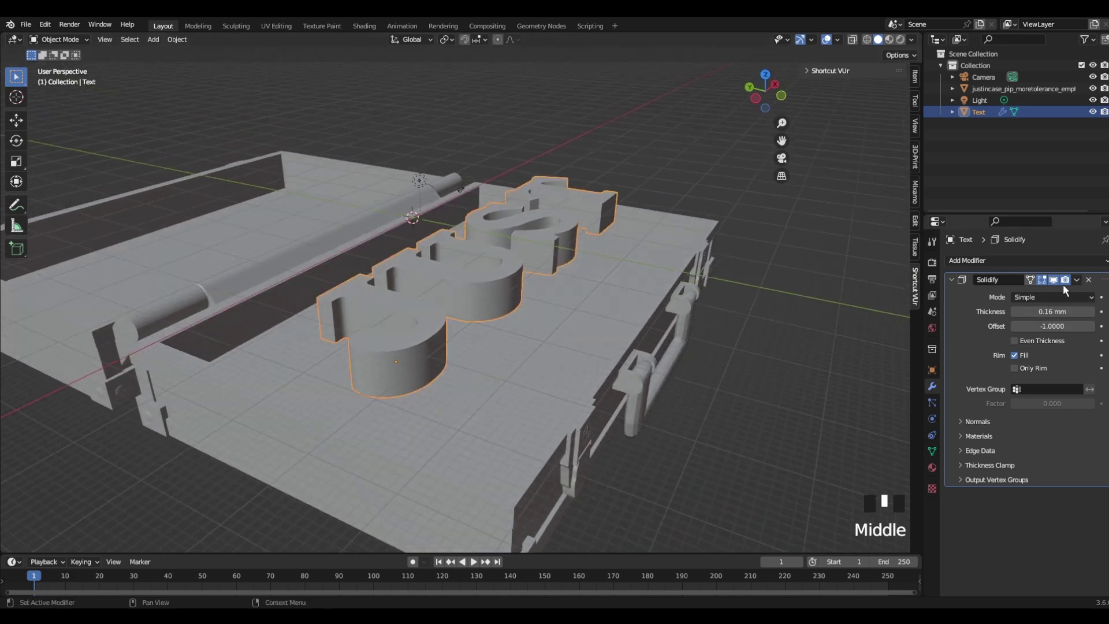
left_click(1076, 279)
left_click(1044, 294)
middle_click_drag(750, 271, 644, 351)
key("Tab")
key("Tab")
Orbit from a low view to a near top-down view of the solid JUST letters.
middle_click_drag(579, 325, 562, 166)
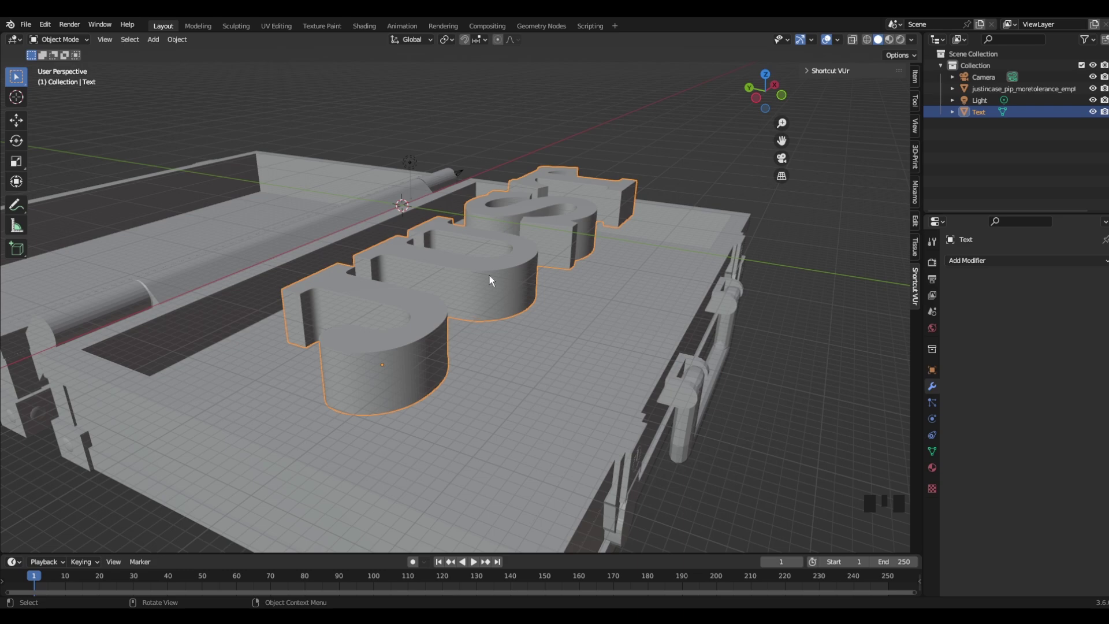
middle_click_drag(665, 215, 520, 345)
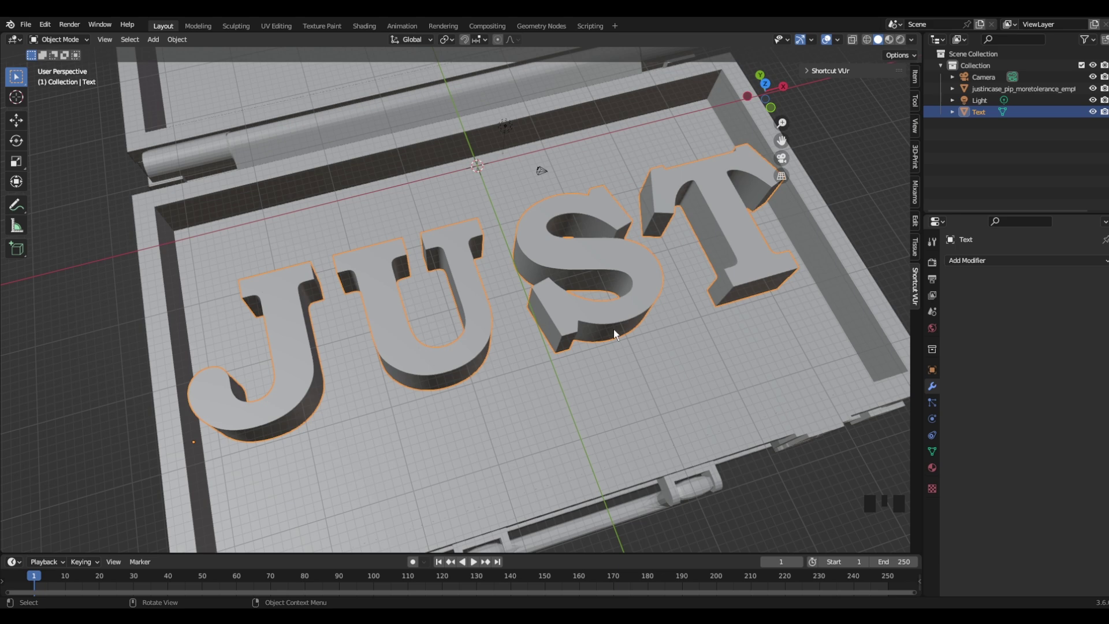
Add another Solidify modifier to the letters with offset -1.
left_click(970, 265)
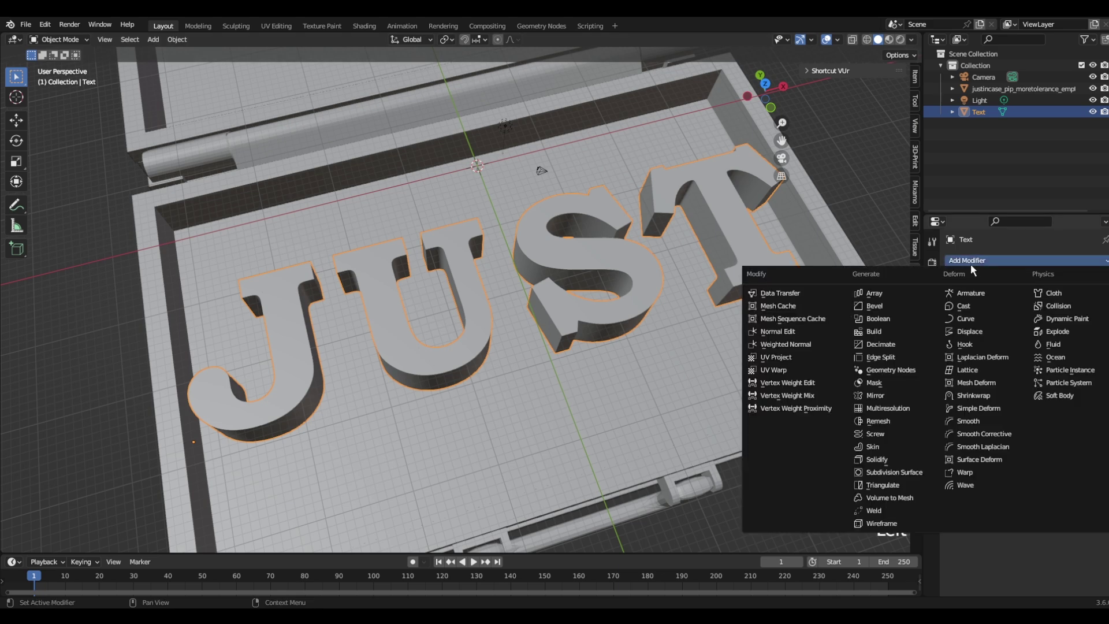
left_click(877, 459)
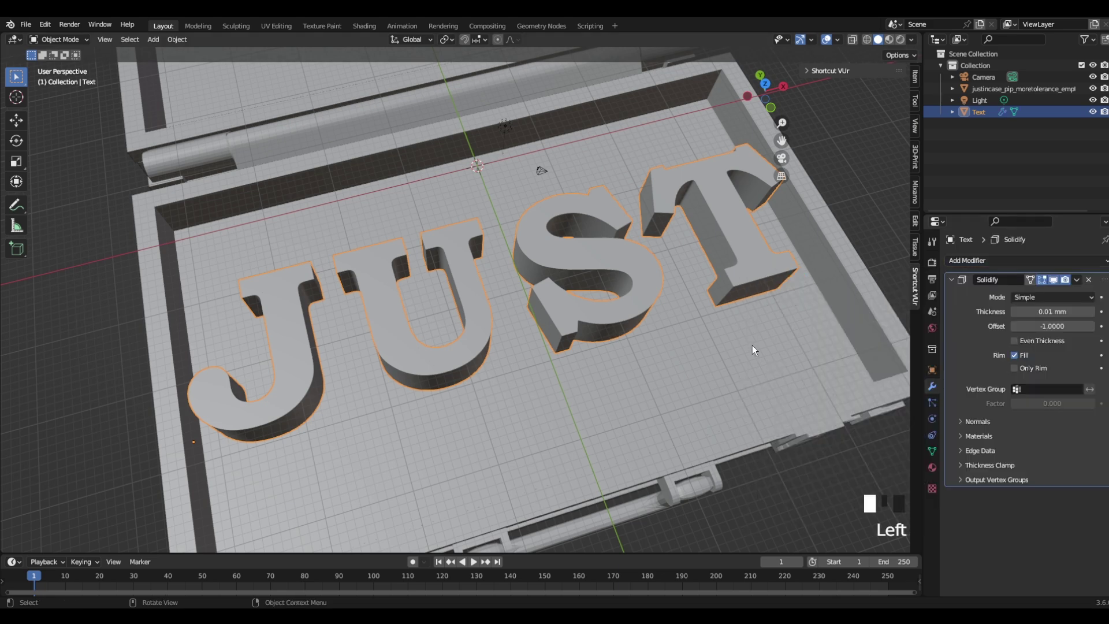
middle_click_drag(753, 349, 803, 341)
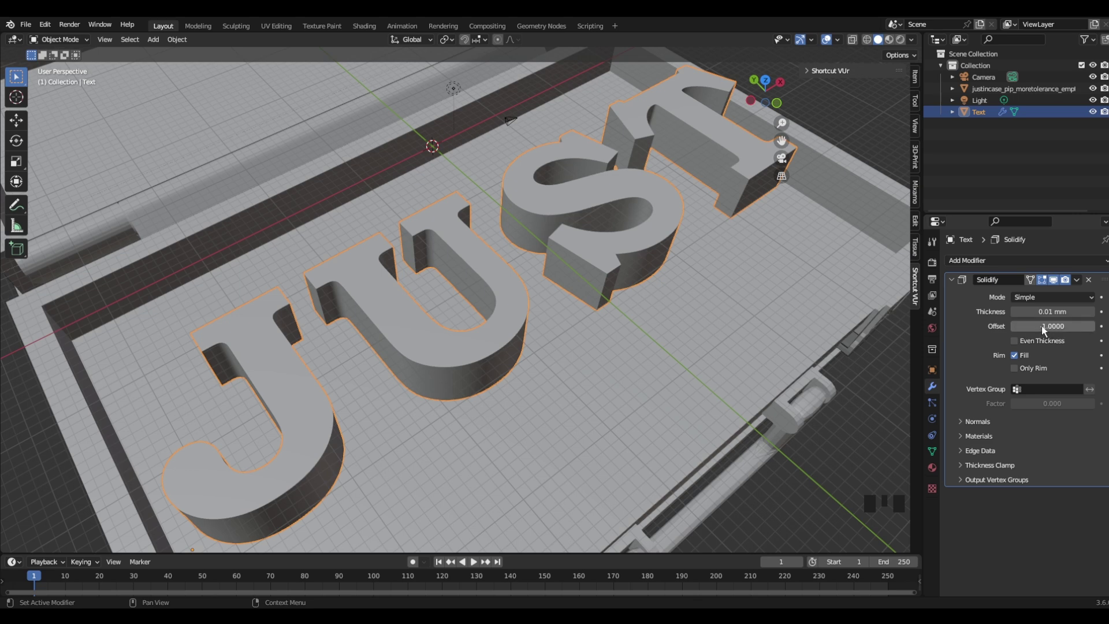
key("minus")
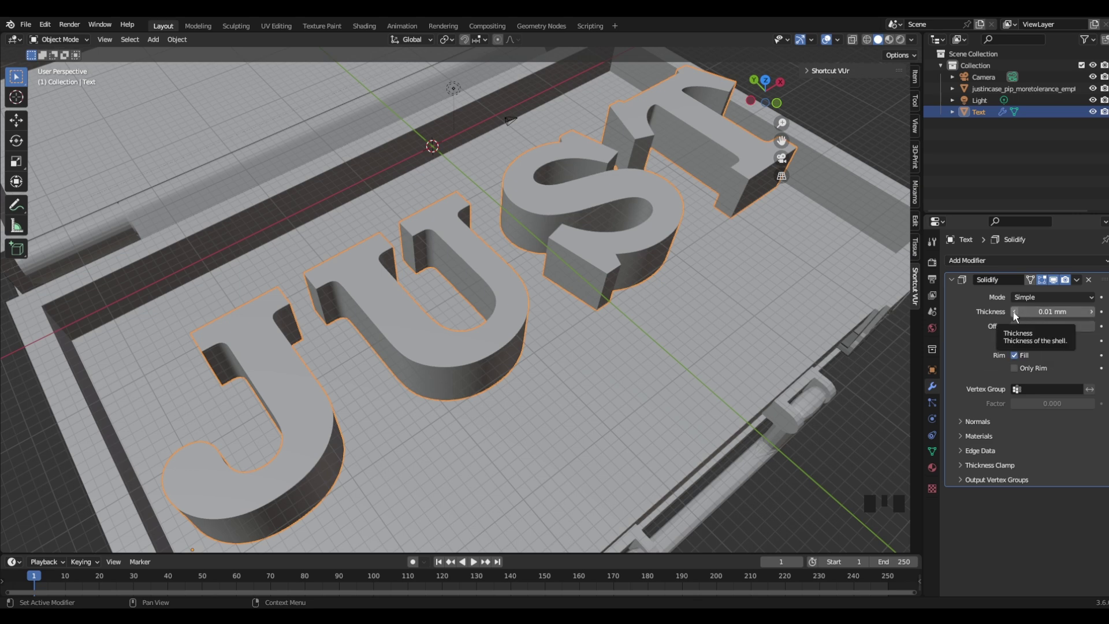
Step the shell thickness down through zero to about -0.013 mm.
left_click(1015, 312)
left_click(1014, 312)
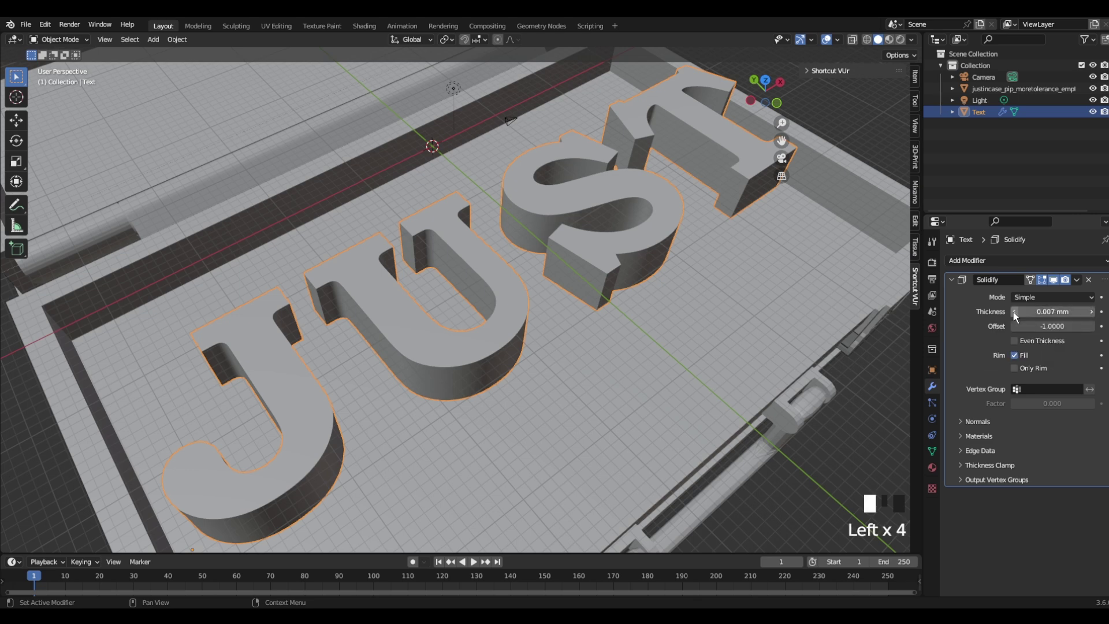
left_click(1014, 312)
left_click(1014, 312)
left_click(1014, 312)
double_click(1014, 312)
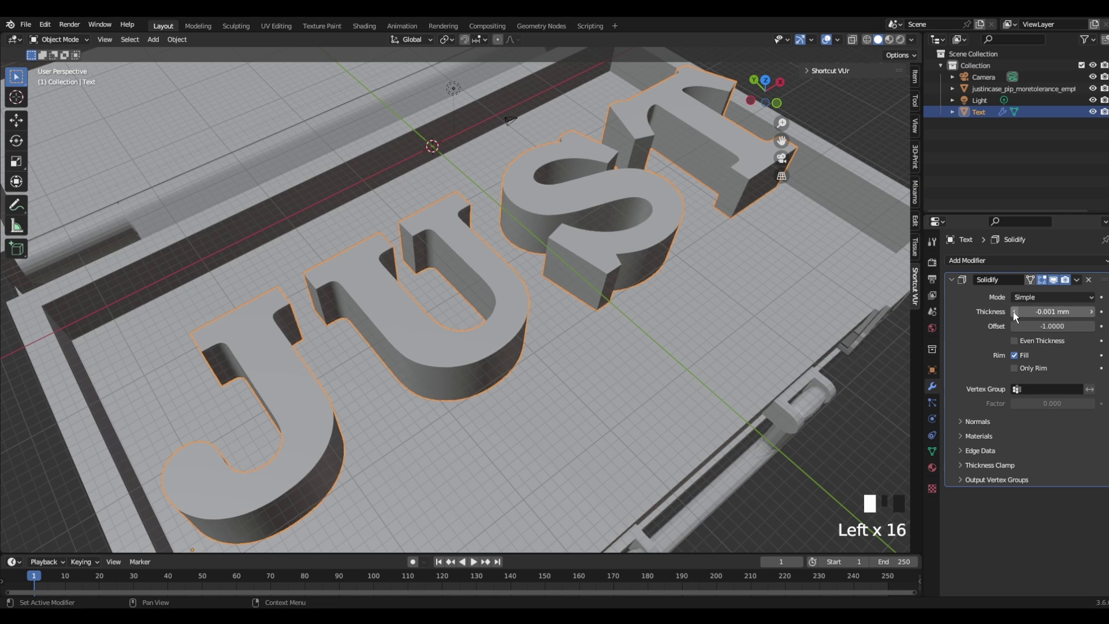
left_click(1014, 312)
double_click(1014, 312)
double_click(1014, 312)
left_click(1014, 311)
double_click(1014, 312)
left_click(1014, 312)
double_click(1014, 311)
double_click(1013, 312)
left_click(1014, 311)
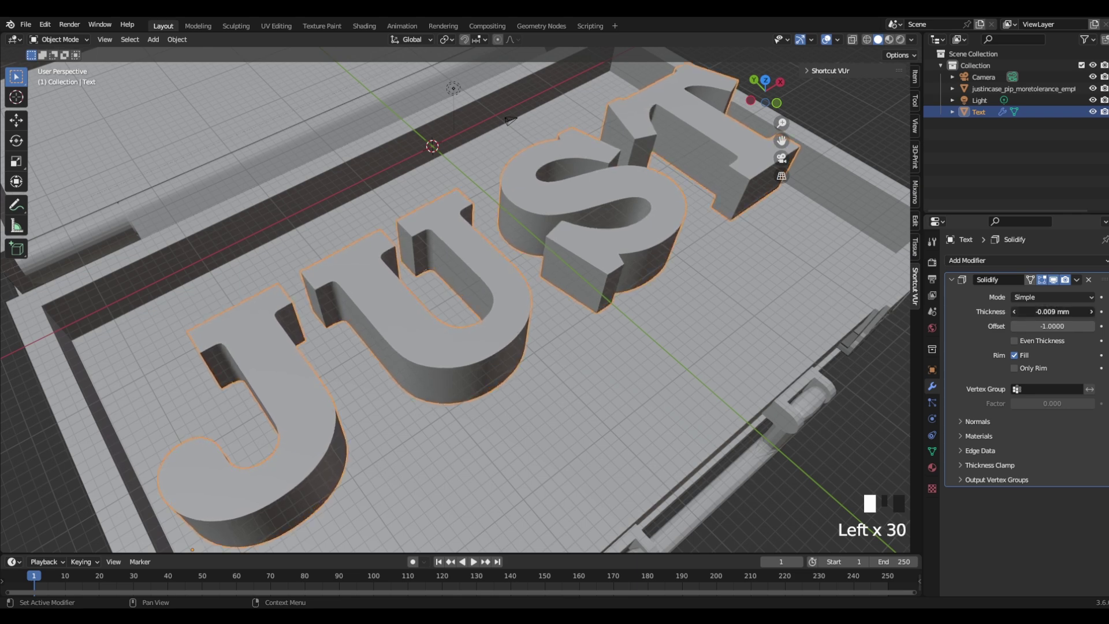
left_click(1014, 312)
left_click(1014, 312)
left_click(1014, 311)
left_click(1014, 312)
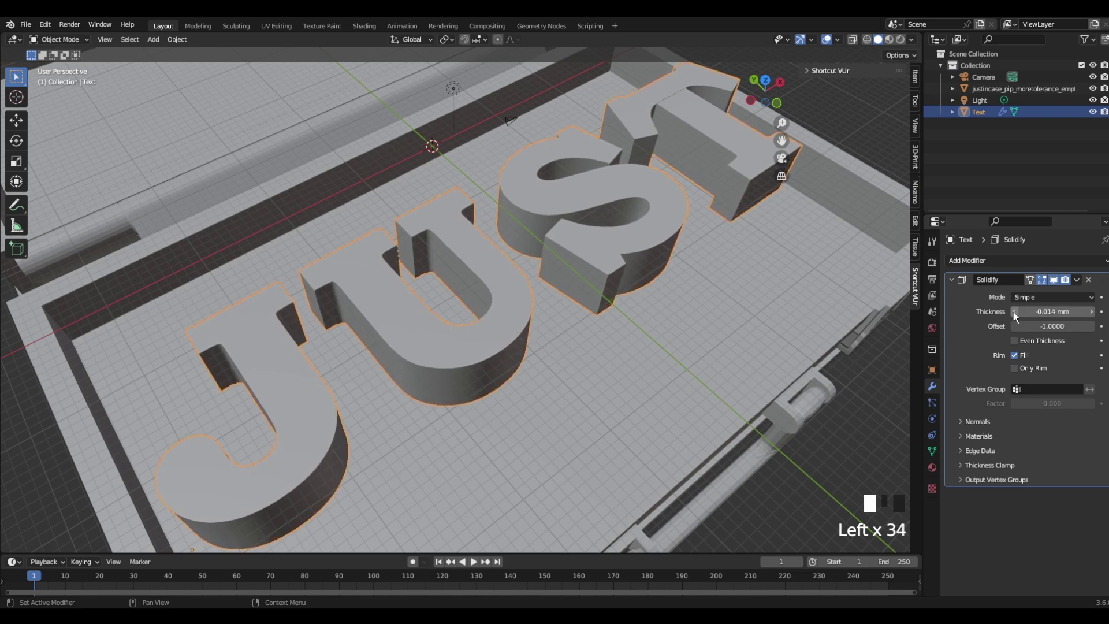
left_click(1013, 312)
left_click(1014, 311)
left_click(1014, 312)
left_click(1014, 311)
left_click(1013, 312)
left_click_drag(1014, 312, 1028, 312)
Bring the shell thickness back toward zero and settle it at 0.002 mm.
double_click(1091, 311)
triple_click(1091, 311)
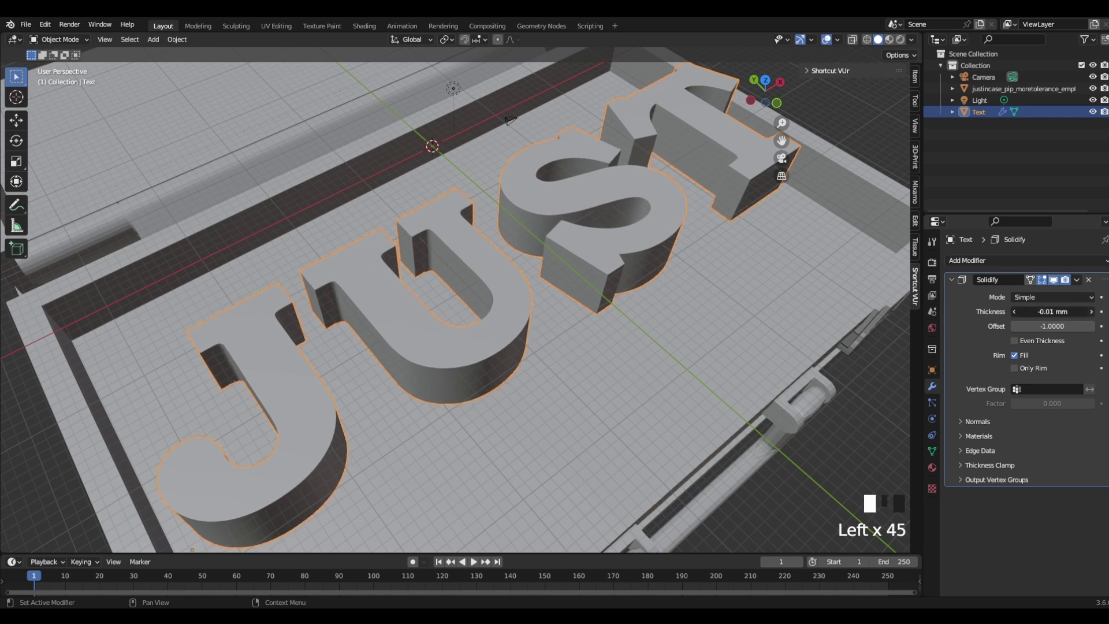
double_click(1091, 312)
triple_click(1091, 311)
triple_click(1090, 311)
triple_click(1091, 311)
triple_click(1092, 314)
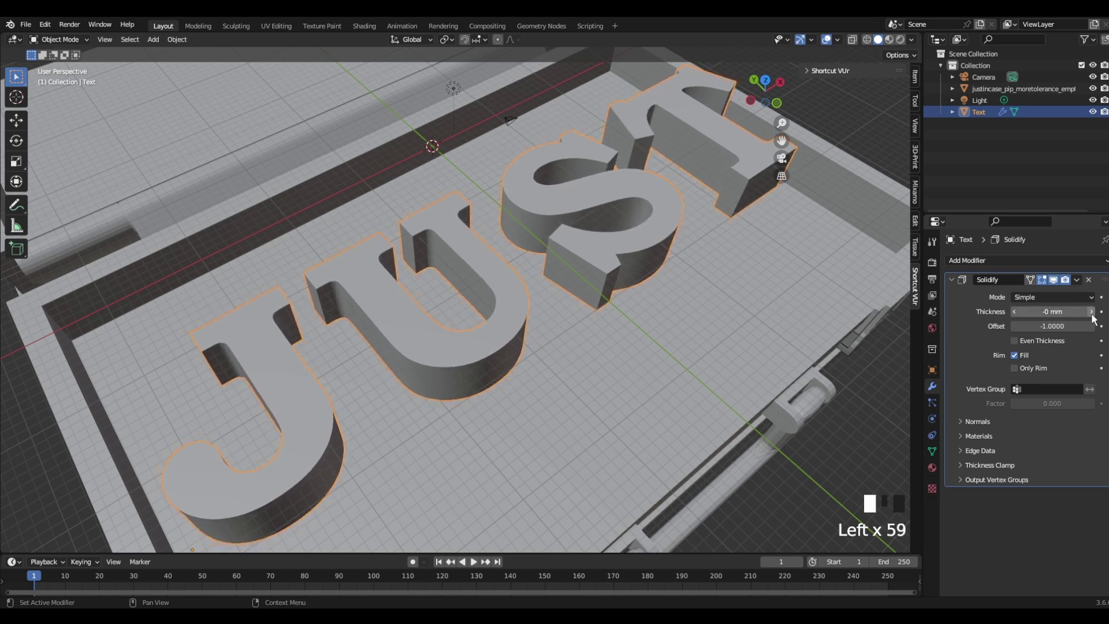
left_click(1015, 312)
triple_click(1015, 312)
double_click(1015, 312)
triple_click(1015, 312)
double_click(1015, 311)
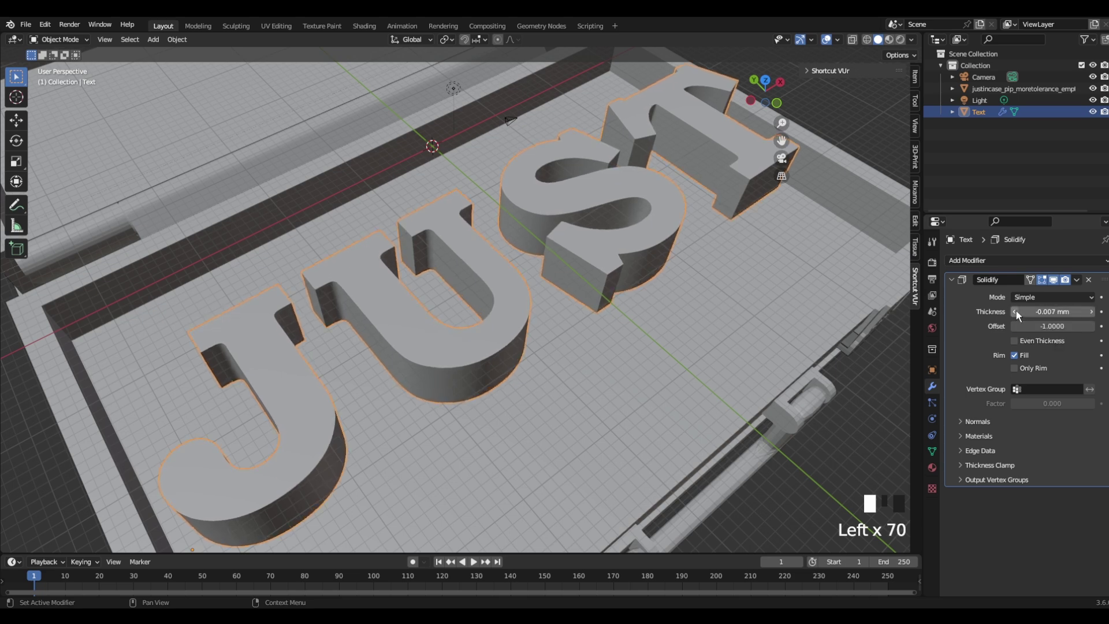
left_click_drag(1015, 312, 1040, 311)
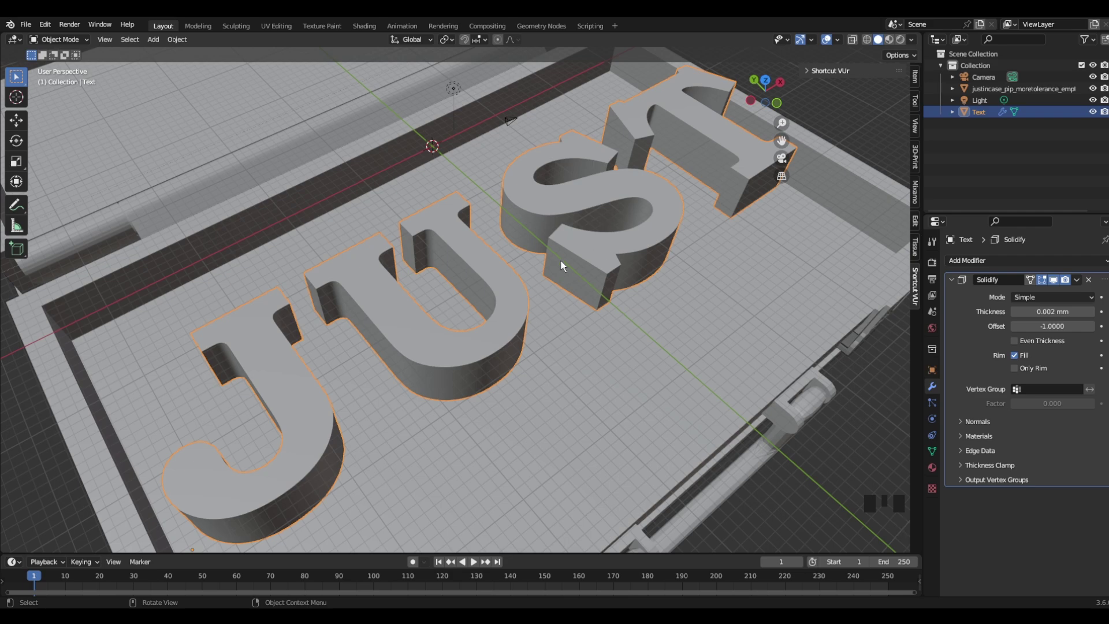
Start scaling the JUST letters, then cancel so they keep their original size.
key("s")
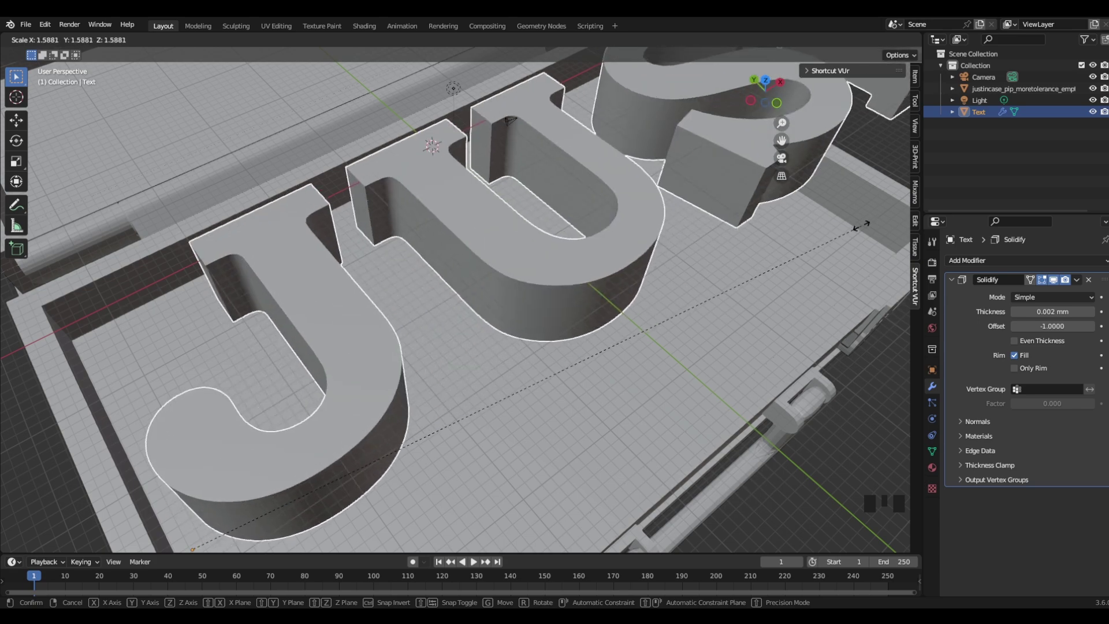
key("Escape")
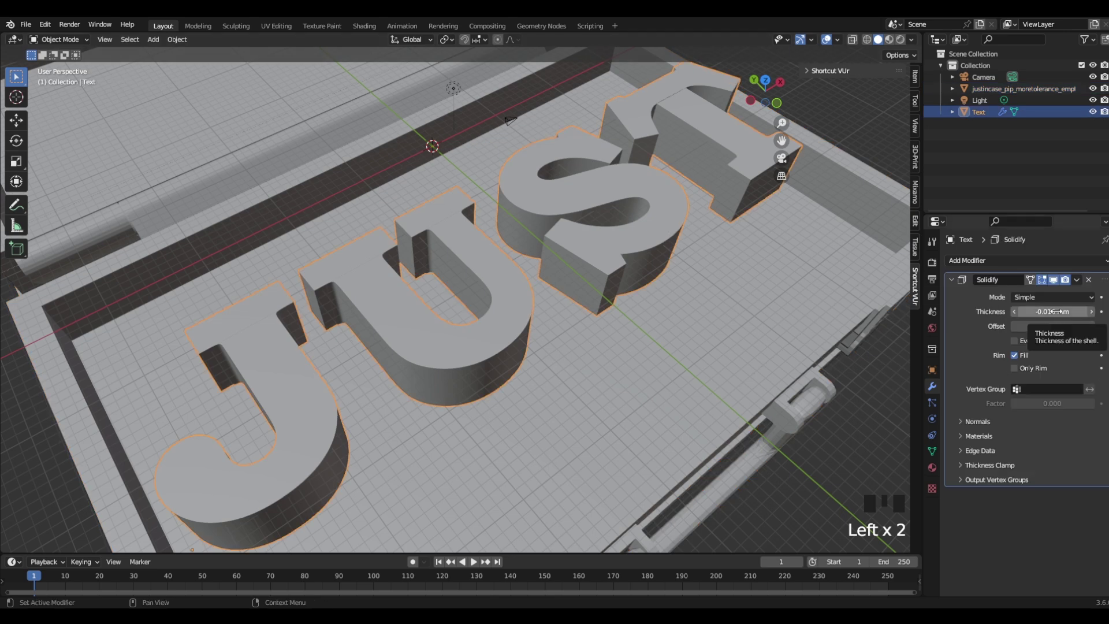
Apply the Solidify modifier on the JUST text and switch to vertex editing.
left_click(1076, 280)
left_click(1026, 292)
key("Tab")
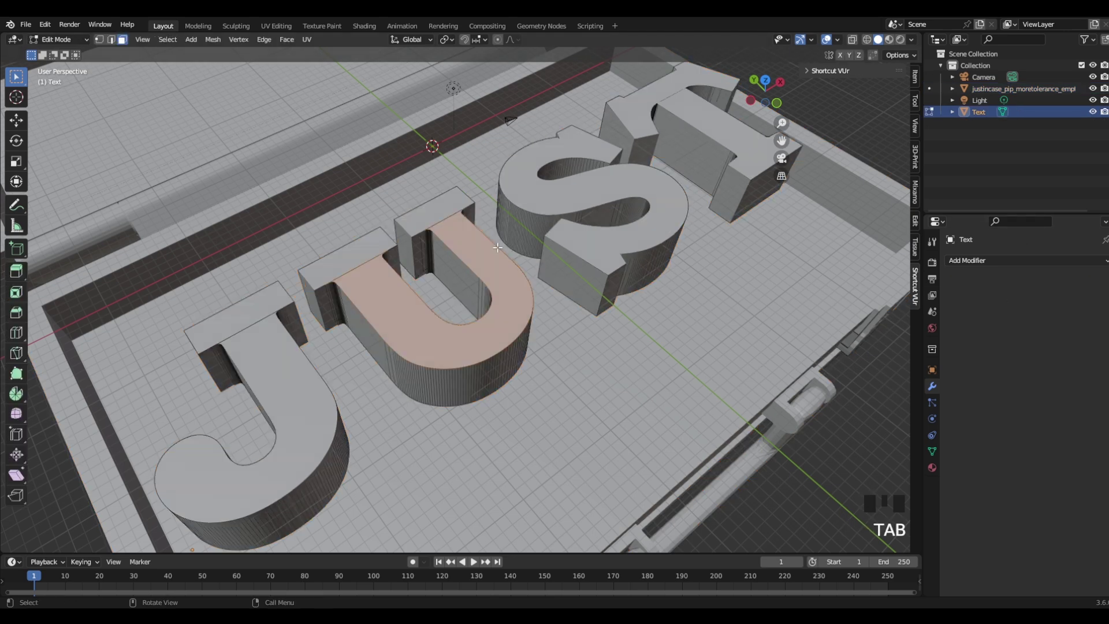
key("1")
key("Tab")
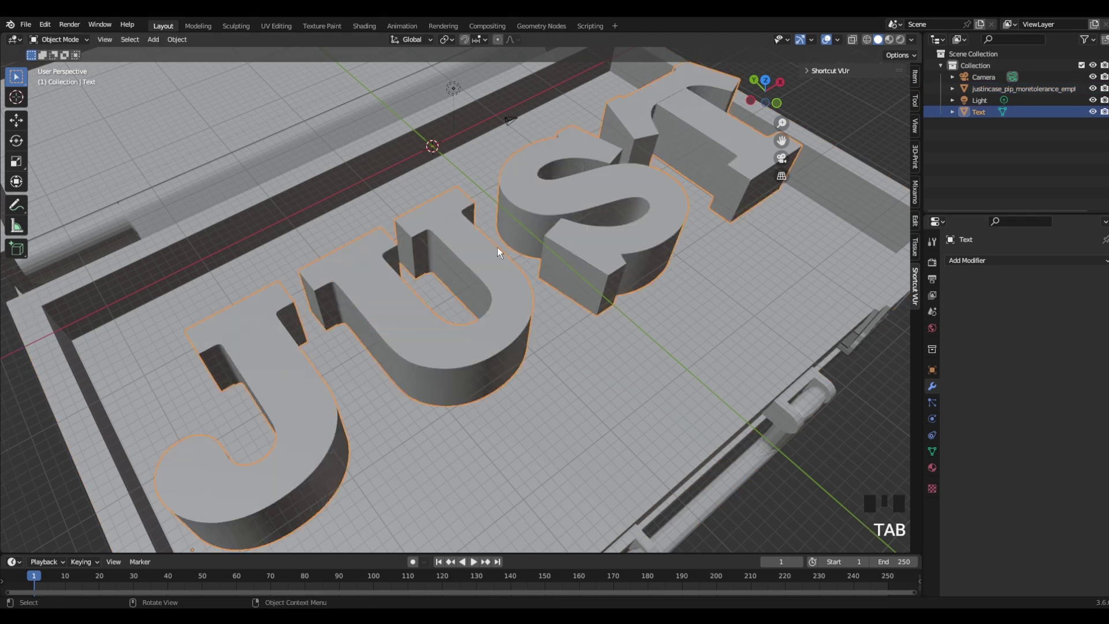
key("Tab")
Pick vertices on the J, U and S, then select all linked letter geometry.
left_click(262, 327)
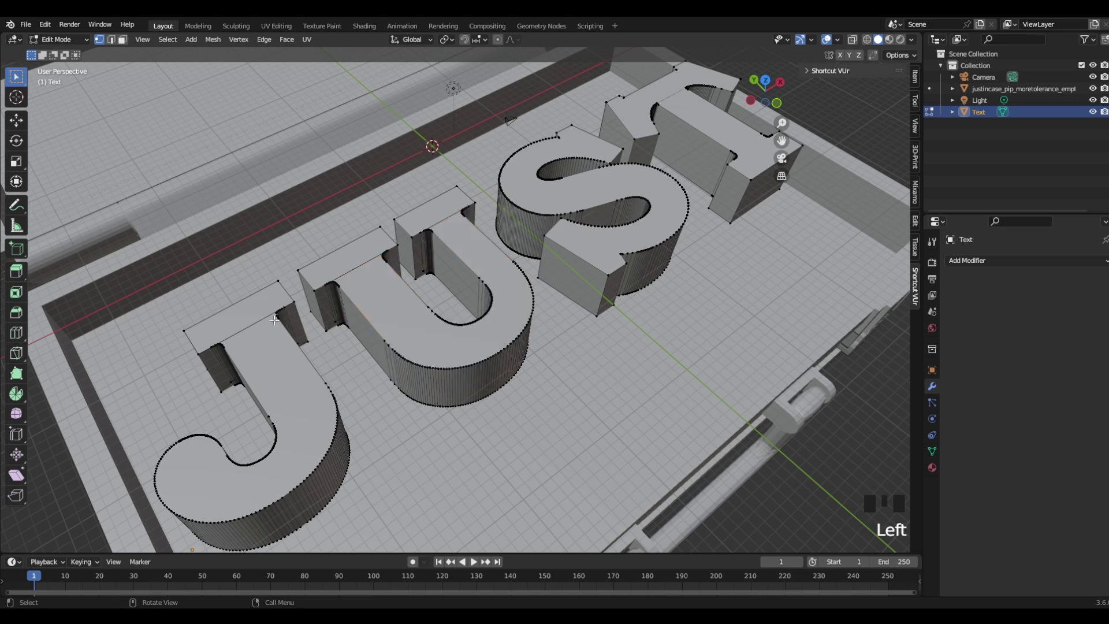
left_click(276, 320)
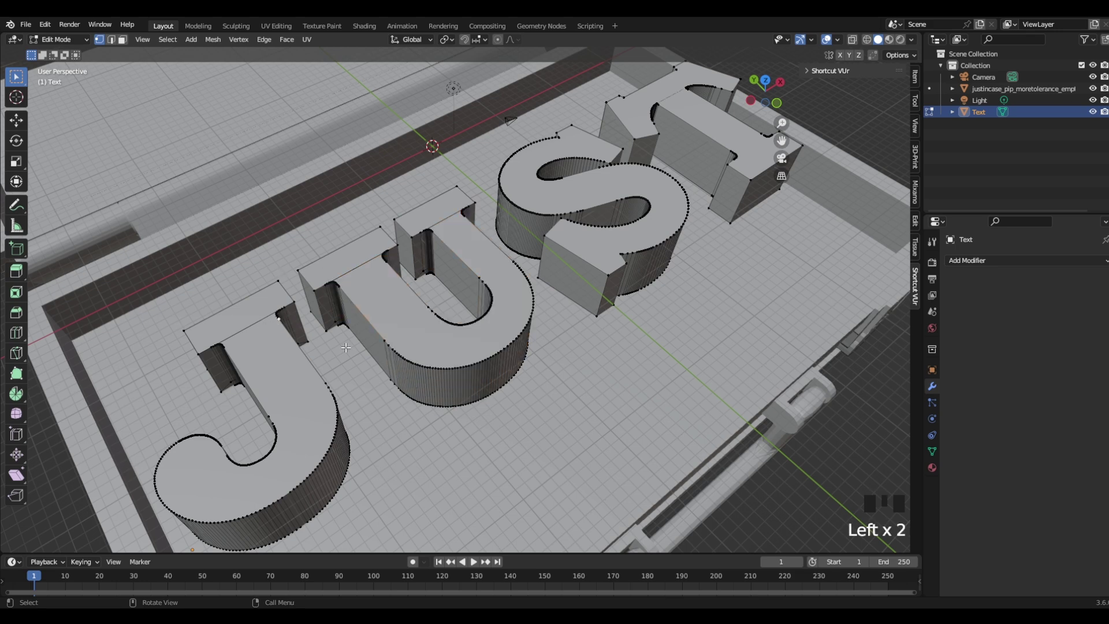
left_click(438, 317, "shift")
left_click(608, 227, "shift")
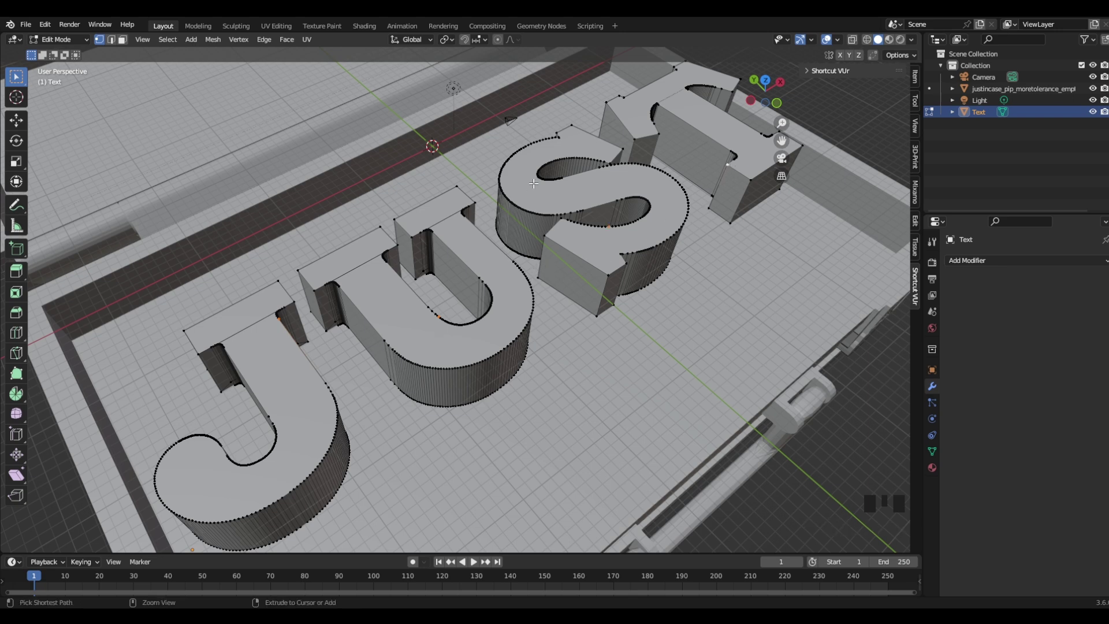
key("ctrl+l")
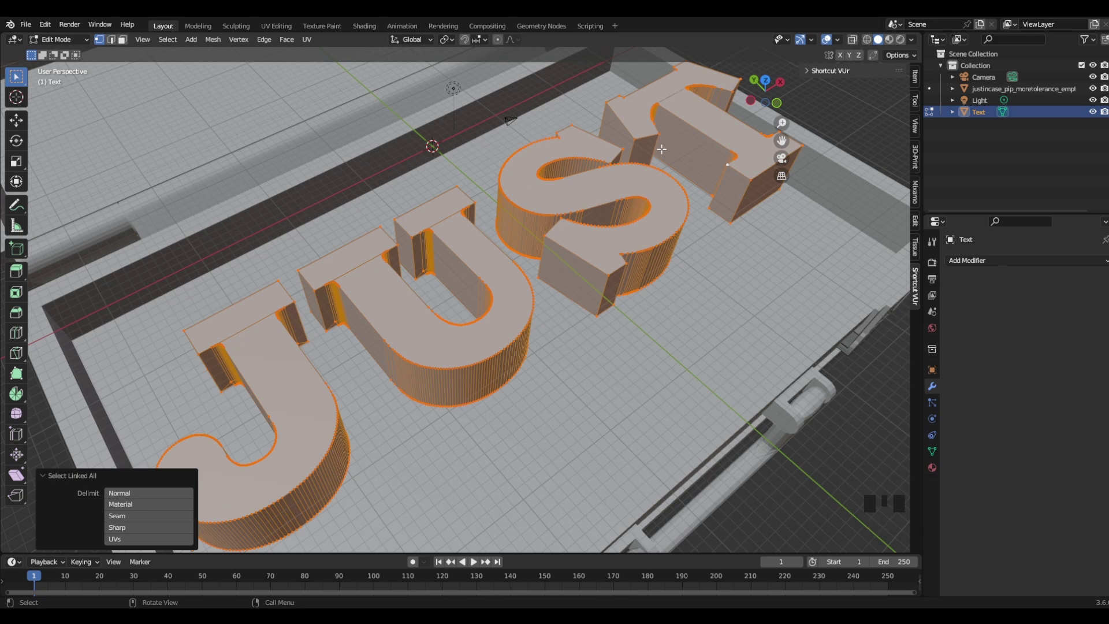
Move the selected JUST letter geometry 18.675 mm straight up along Z.
middle_click_drag(500, 192, 588, 230)
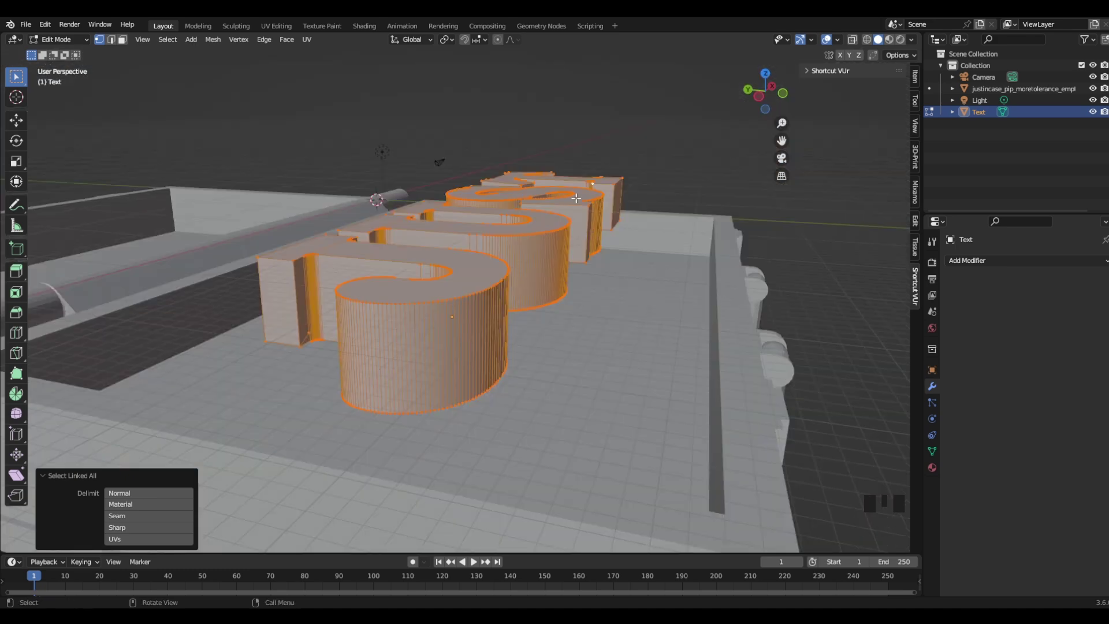
key("g")
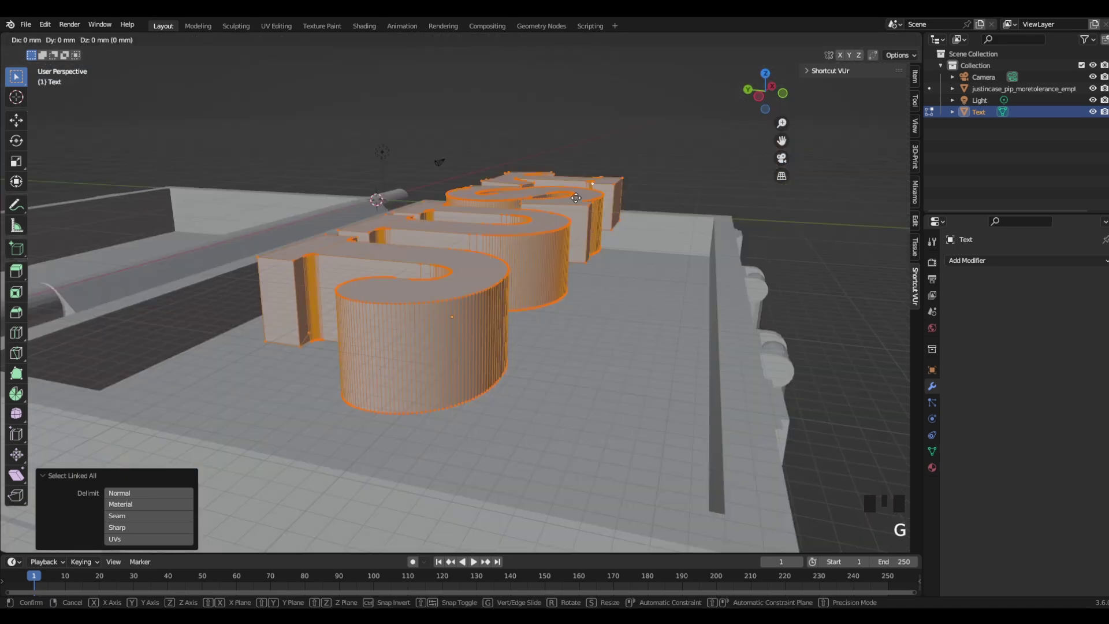
key("z")
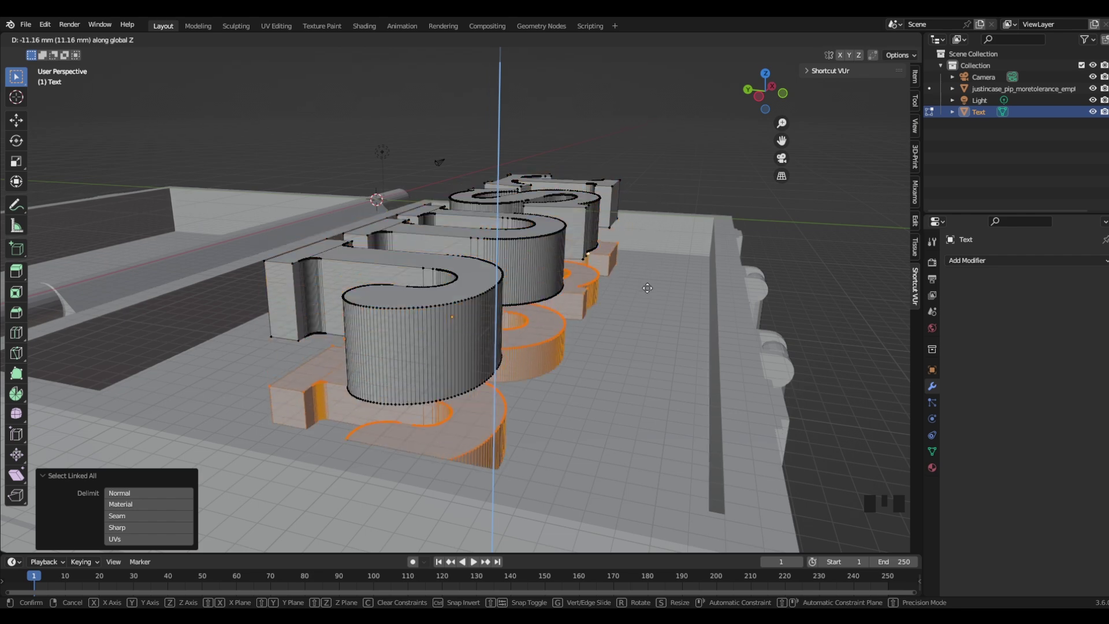
left_click(666, 57)
scroll(578, 308, "down", 3)
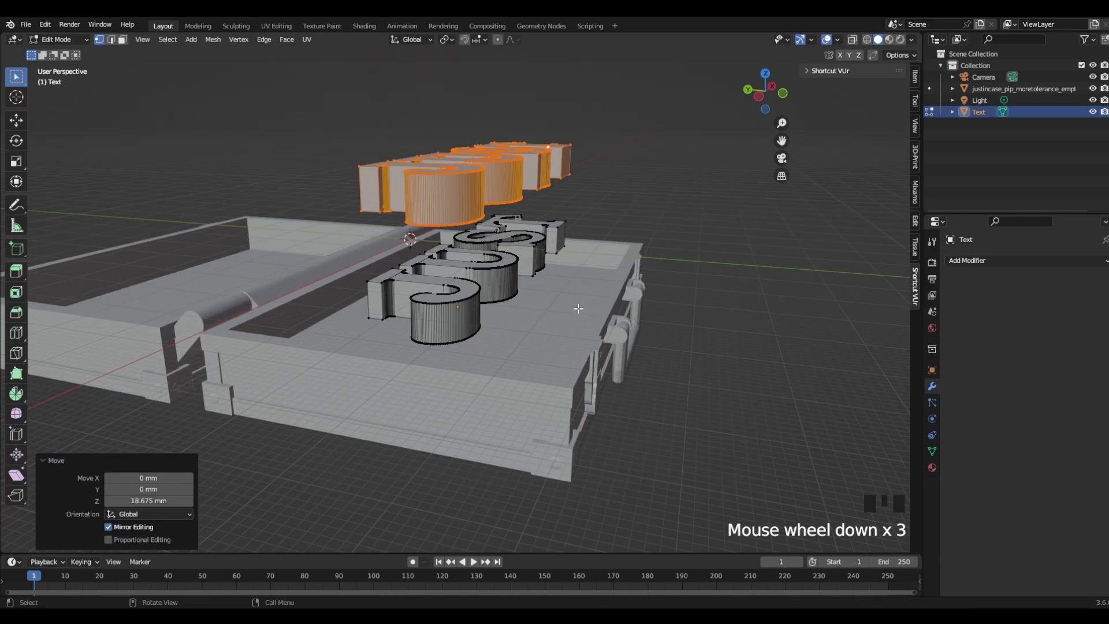
Separate the selected letters into a new object, Text.001, and select the Text letters.
key("p")
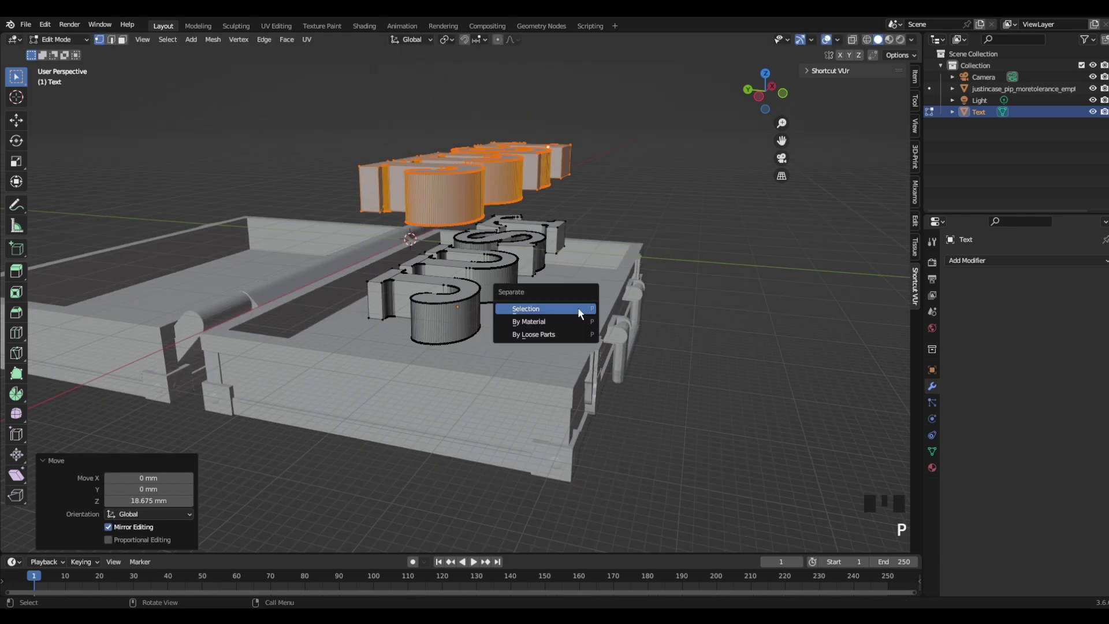
left_click(578, 309)
key("Tab")
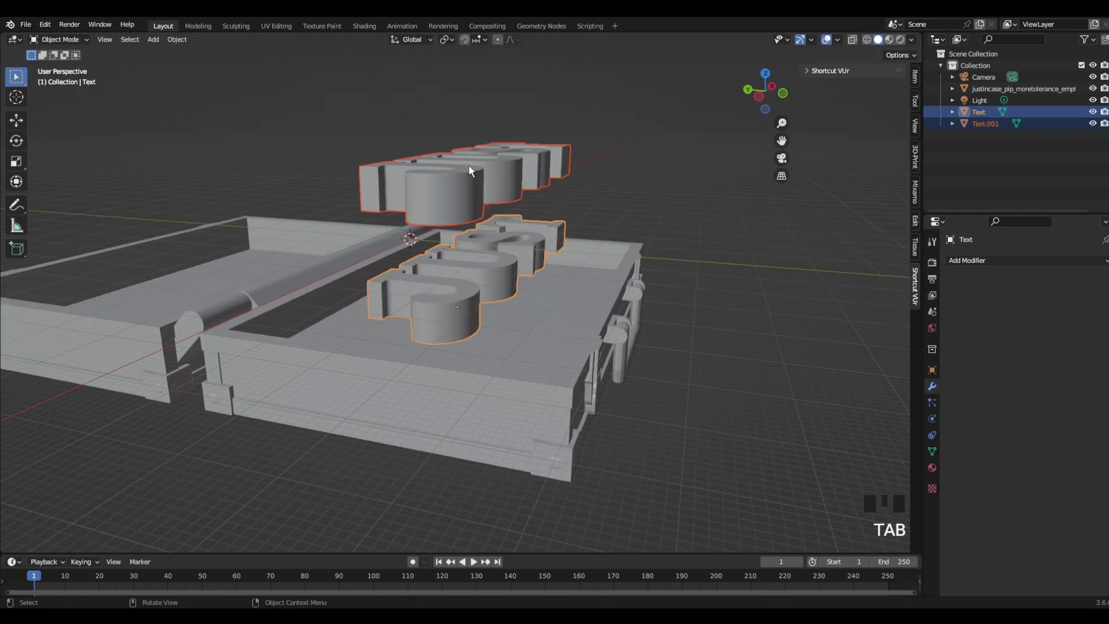
left_click(459, 167)
left_click(479, 259)
left_click(488, 257)
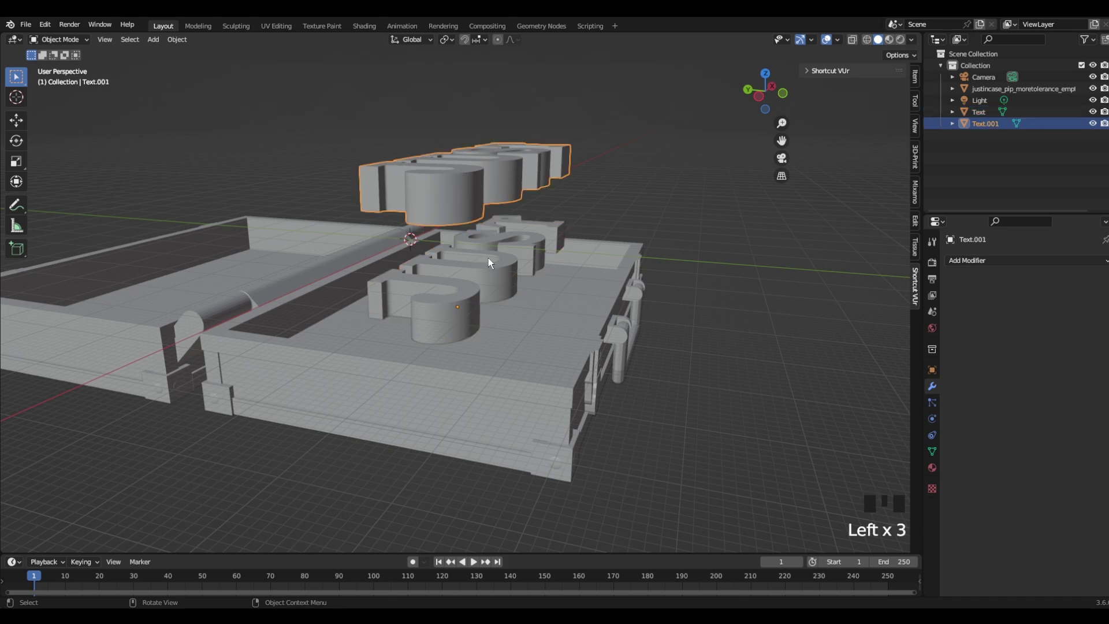
left_click(485, 255)
left_click(480, 251)
left_click(481, 251)
Raise the Text letters 28.431 mm along Z.
key("g")
key("z")
left_click(493, 179)
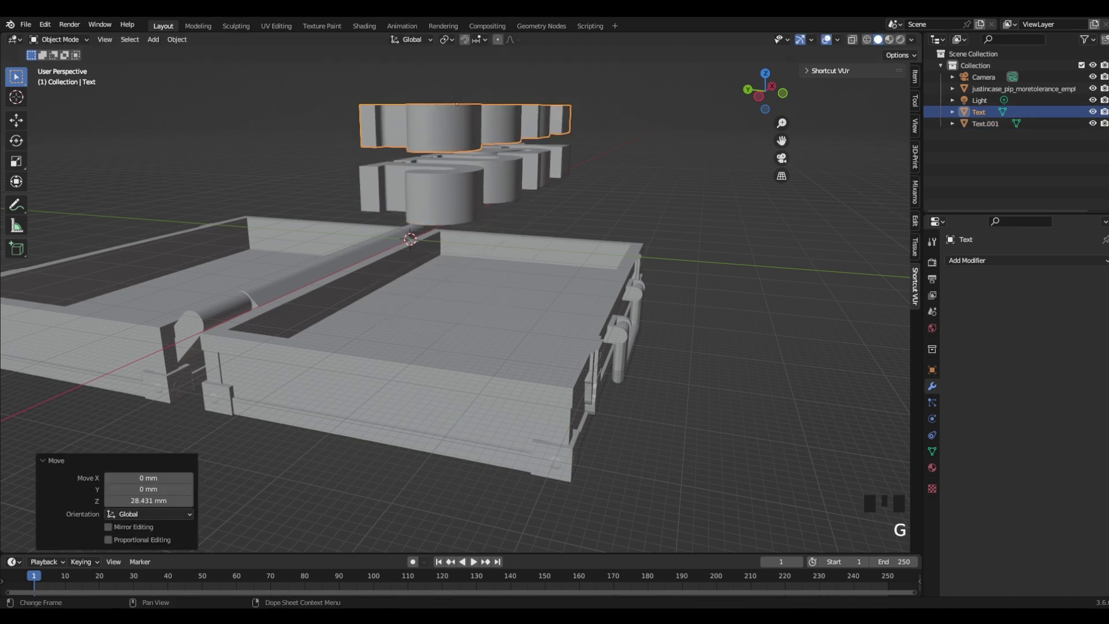
Select Text.001 and lower it along Z onto the case lid.
left_click(485, 183)
key("t")
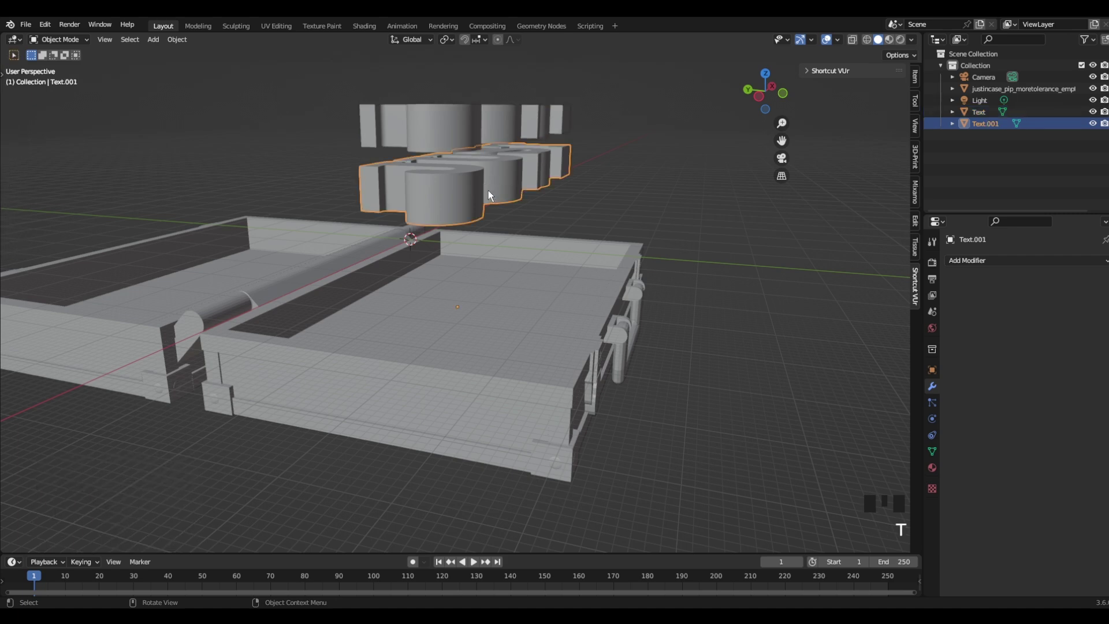
key("z")
left_click(606, 152)
key("g")
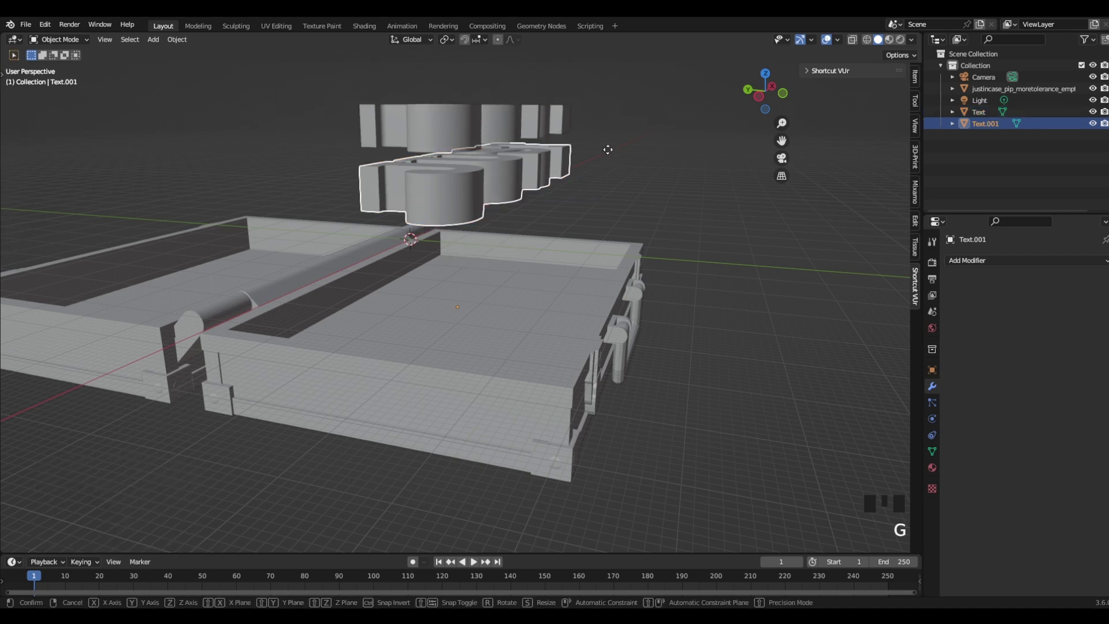
key("z")
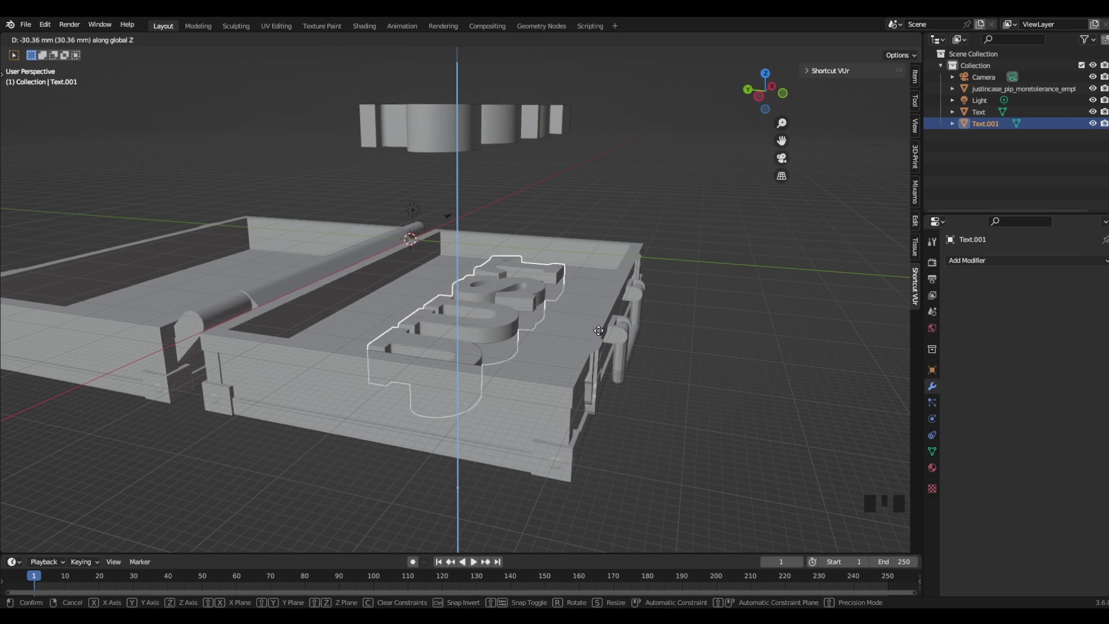
left_click(598, 331)
In right-side wireframe view, raise Text.001 0.73145 mm, then return to solid shading.
key("KP_3")
key("z")
left_click(456, 327)
middle_click_drag(400, 324, 469, 328, "shift")
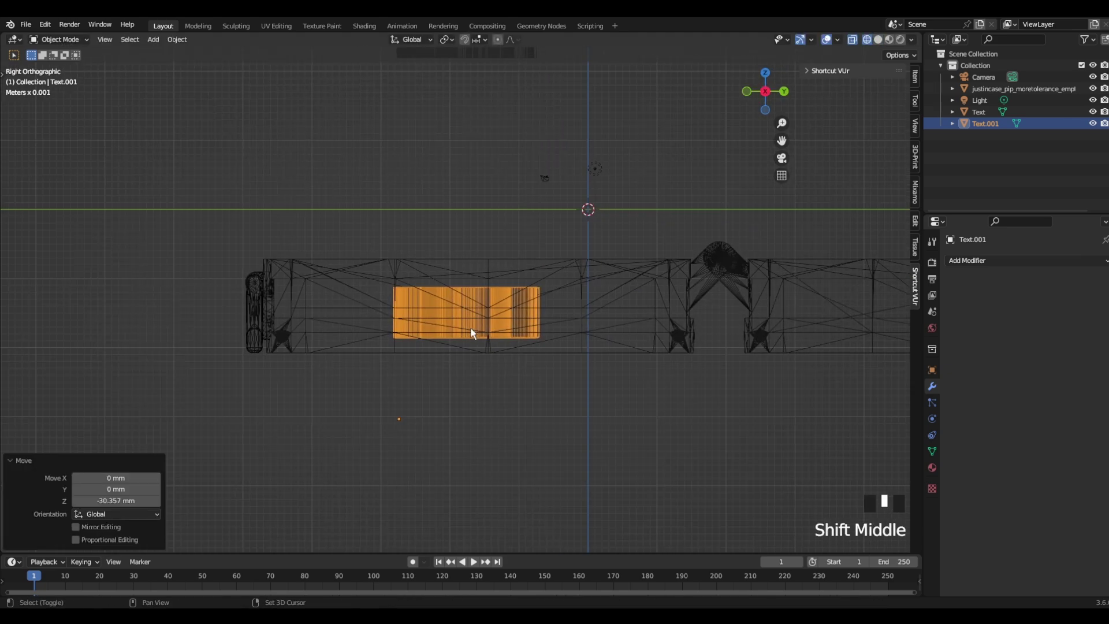
scroll(467, 327, "up", 3)
key("g")
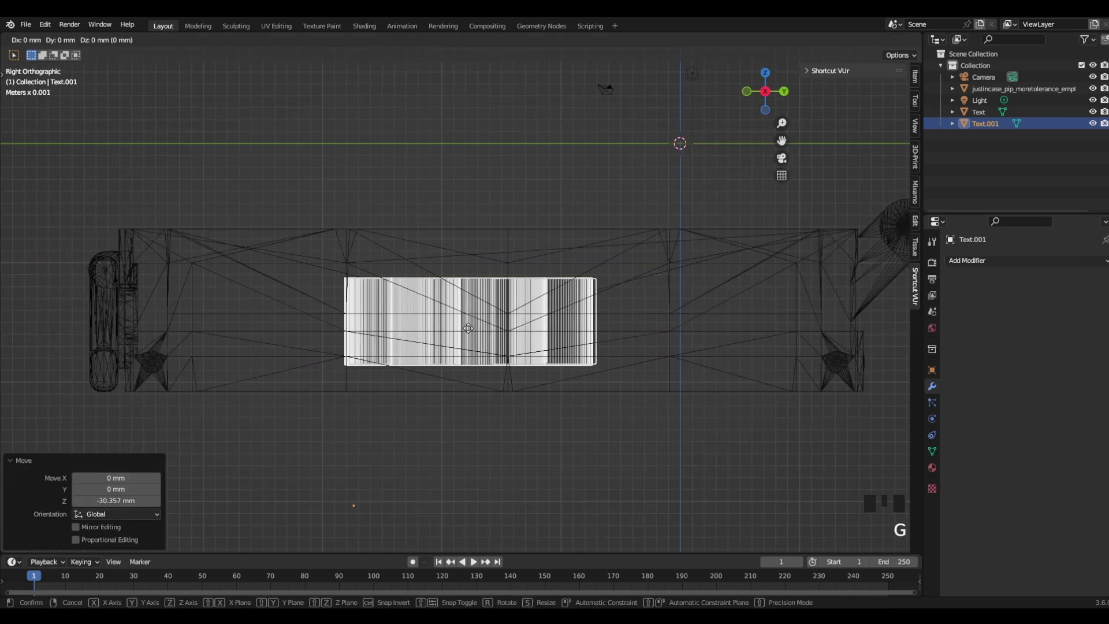
key("z")
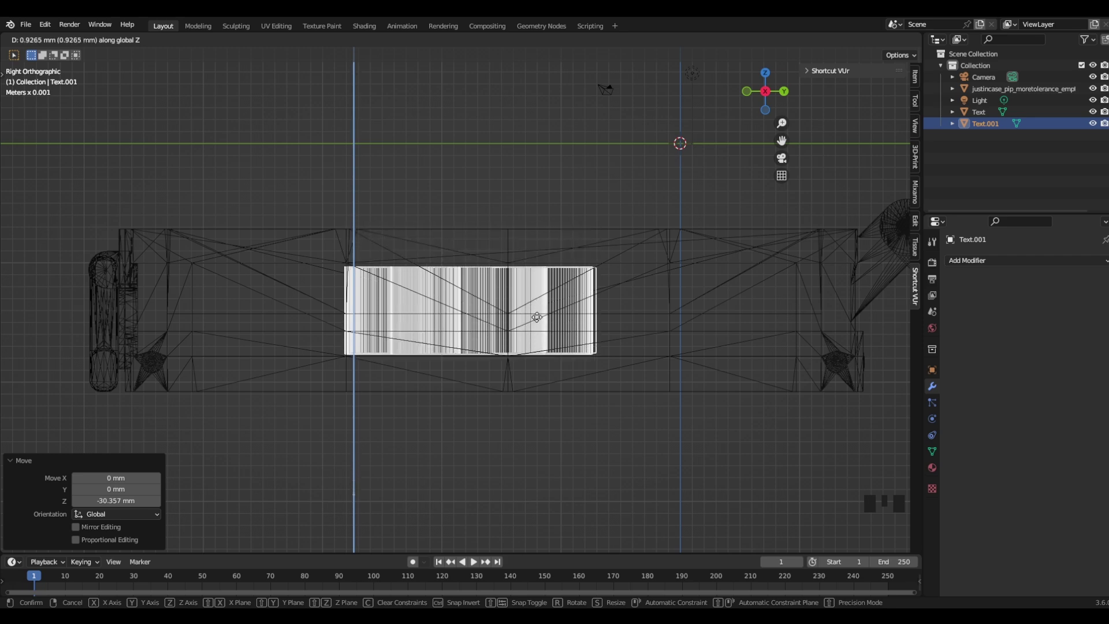
left_click(535, 319)
mouse_move(536, 320)
middle_mouse_down()
mouse_move(470, 346)
mouse_move(538, 386)
middle_mouse_up()
key("z")
left_click(583, 376)
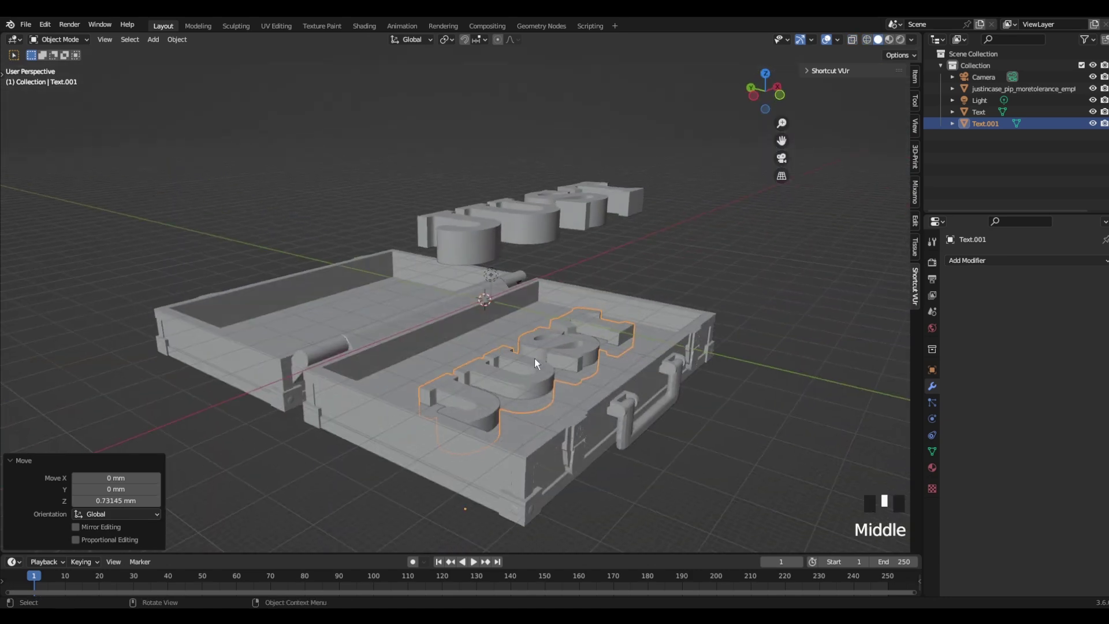
Select the floating Text letters, enter Edit Mode, and inspect them from the side and below.
scroll(523, 354, "up", 2)
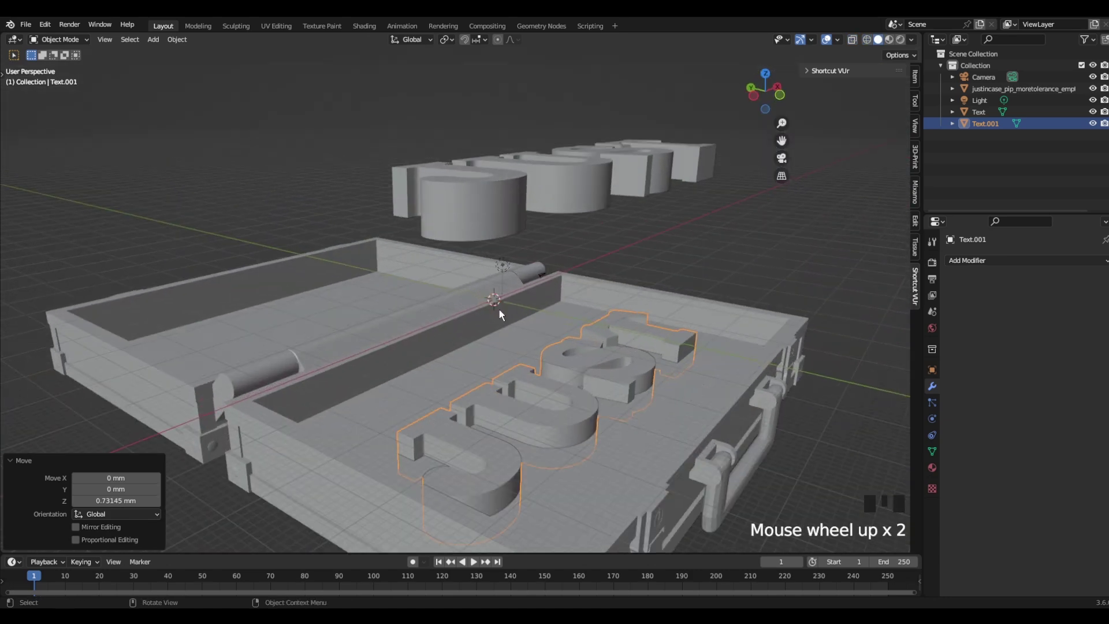
left_click(518, 191)
middle_click_drag(462, 271, 401, 263)
key("Tab")
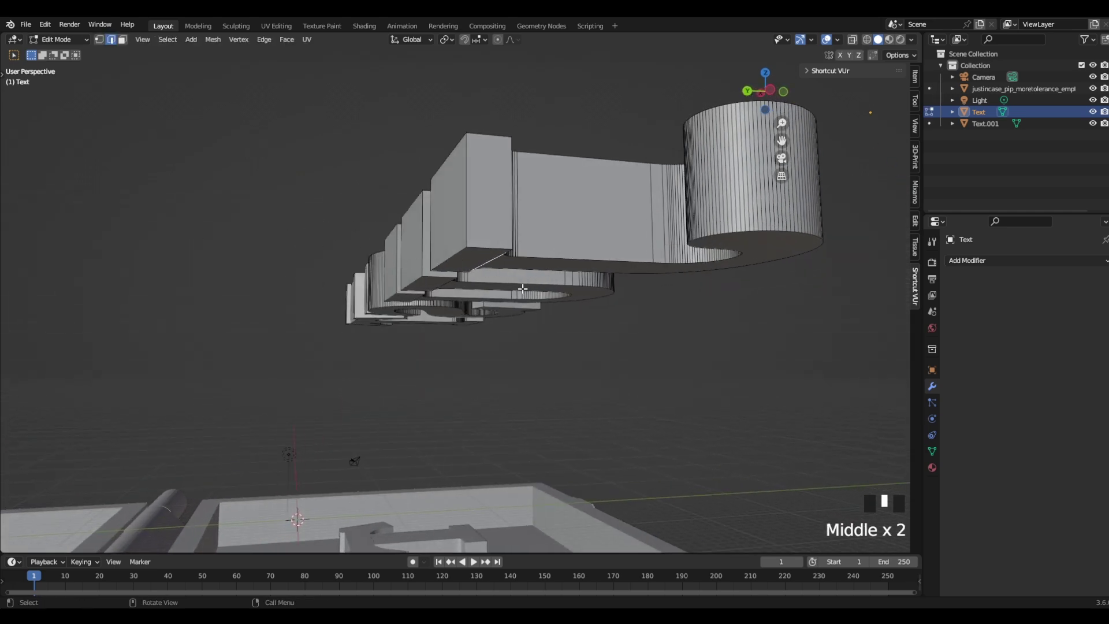
middle_click_drag(522, 289, 512, 350)
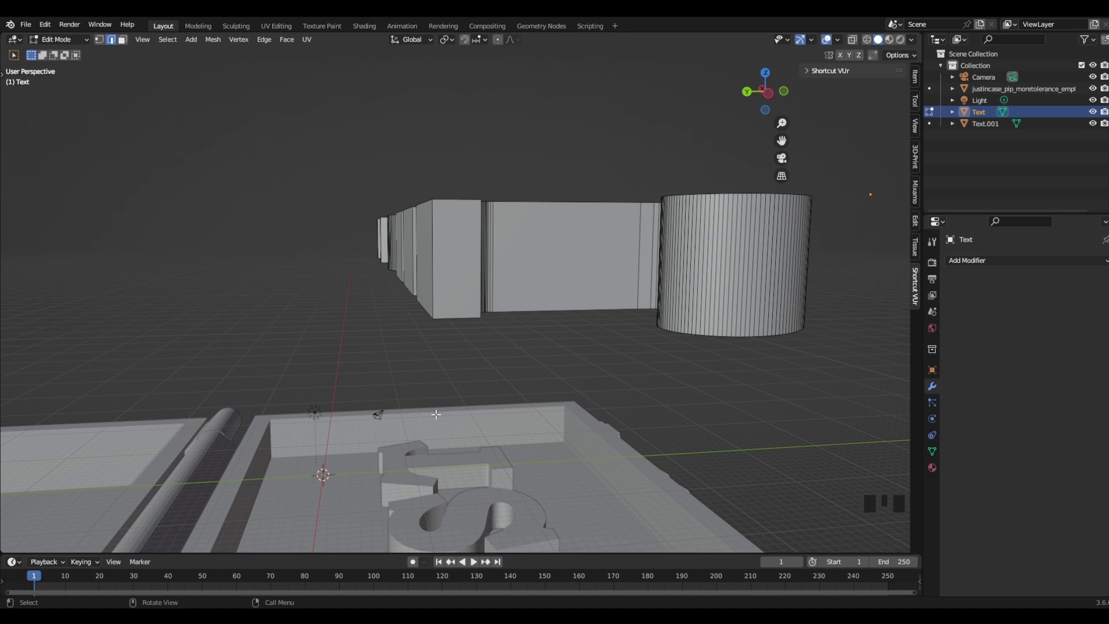
middle_click_drag(442, 370, 514, 366)
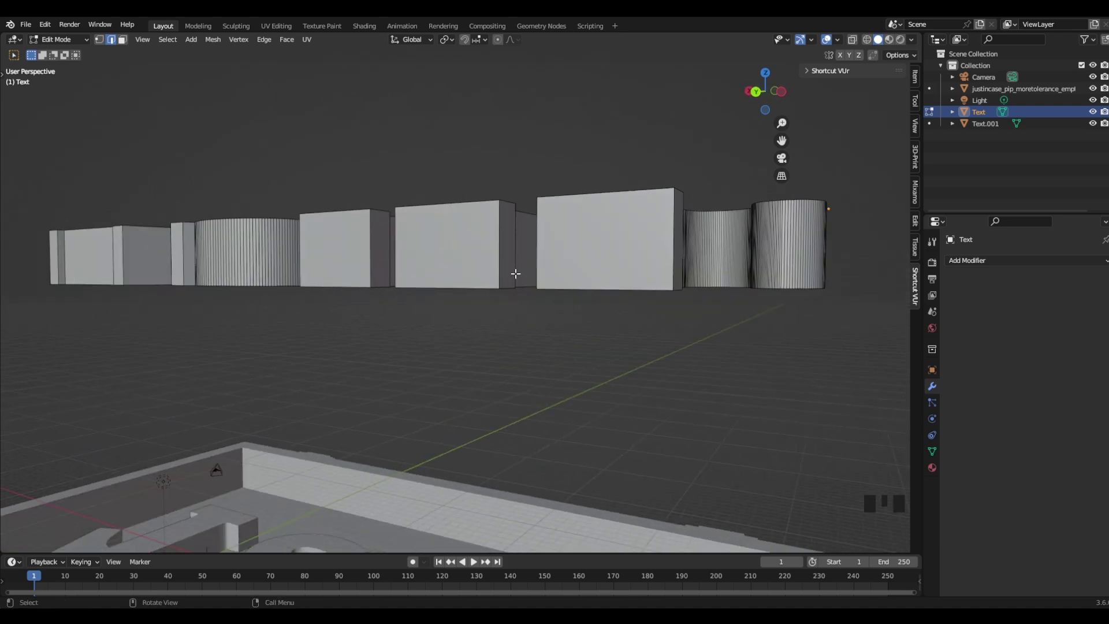
middle_click_drag(394, 279, 416, 322)
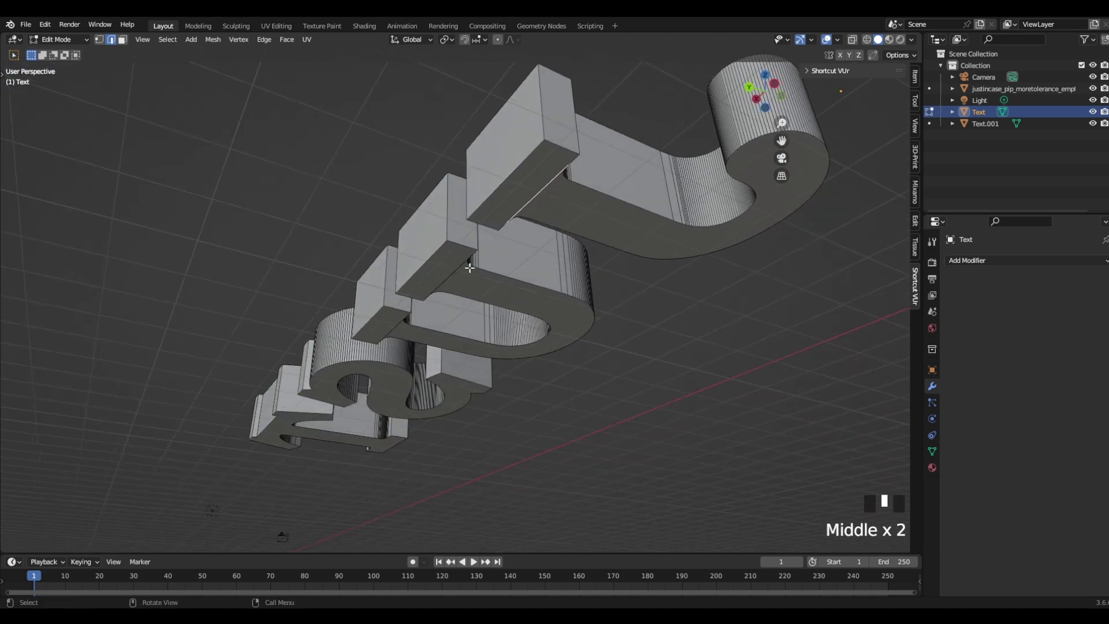
Box-select the JUST letters' bottom edges from the front wireframe view.
key("KP_1")
key("z")
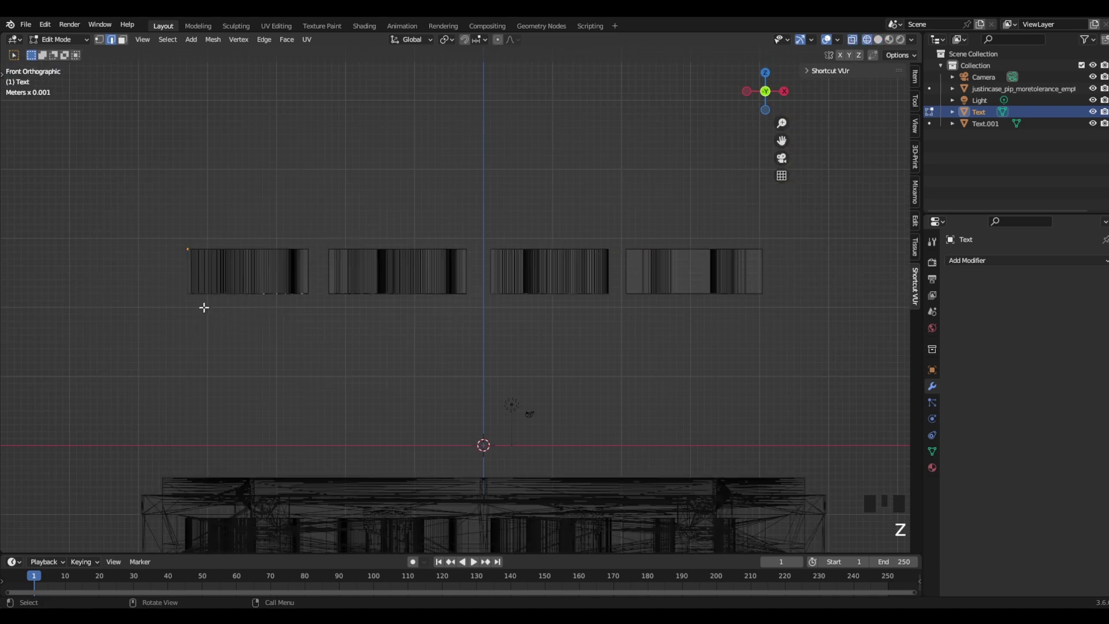
key("b")
left_click_drag(161, 283, 795, 388)
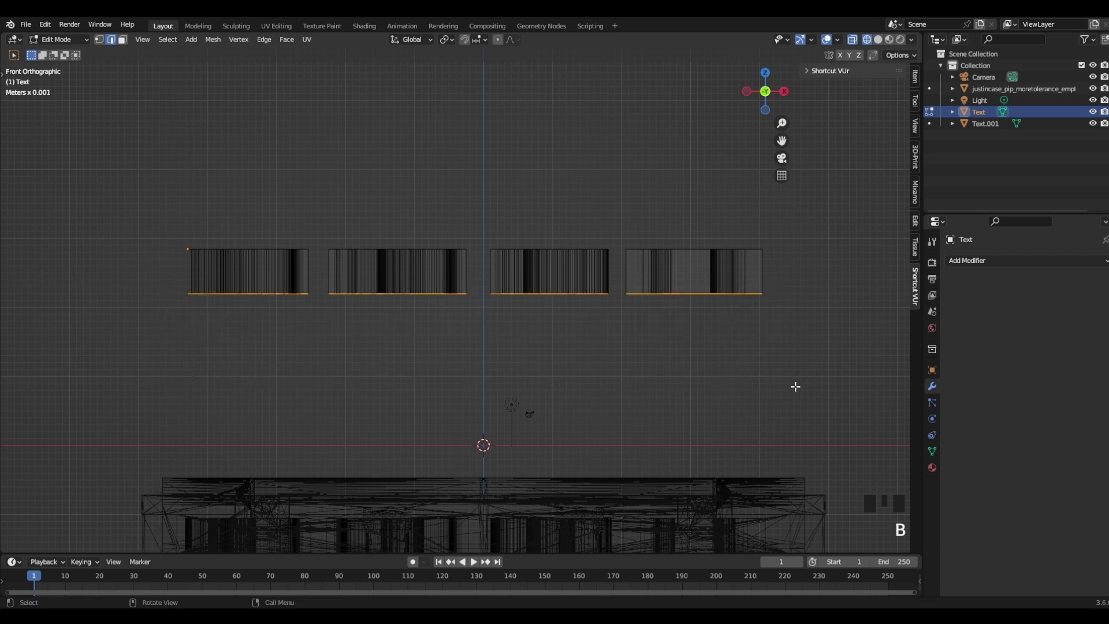
middle_click_drag(651, 366, 604, 362)
In solid shading, bevel the selected bottom edges about 0.04 mm wide.
key("z")
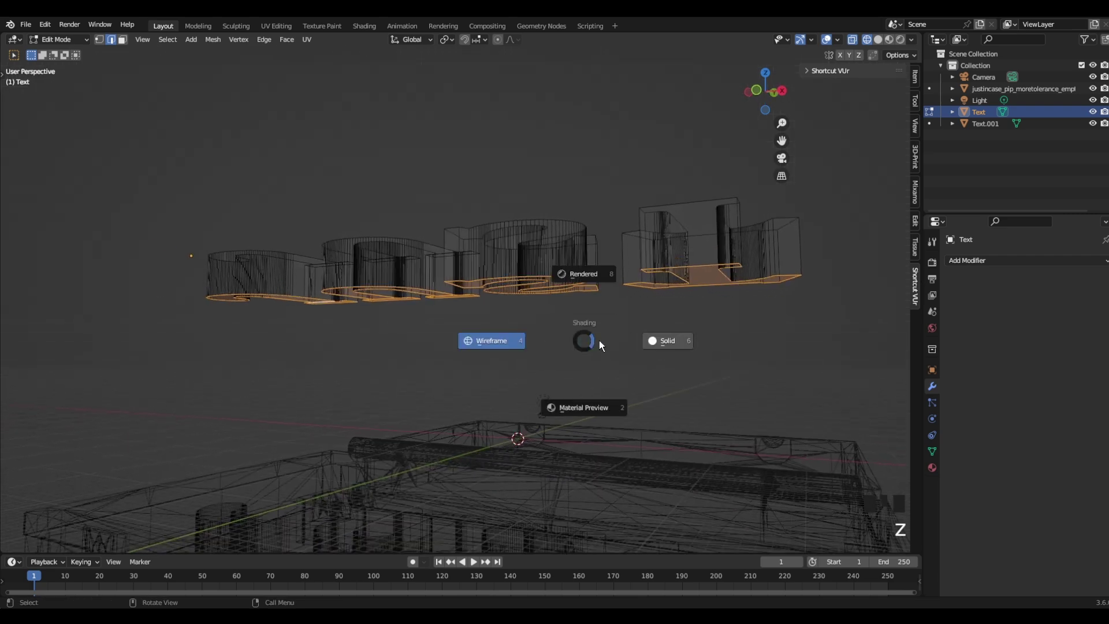
key("ctrl+b")
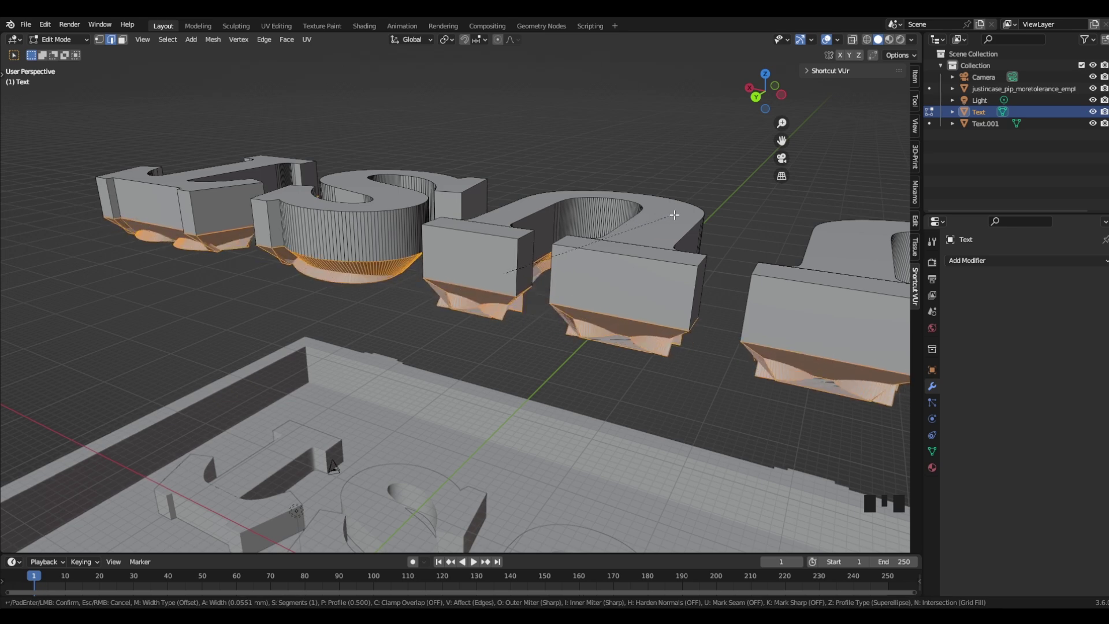
left_click(578, 242)
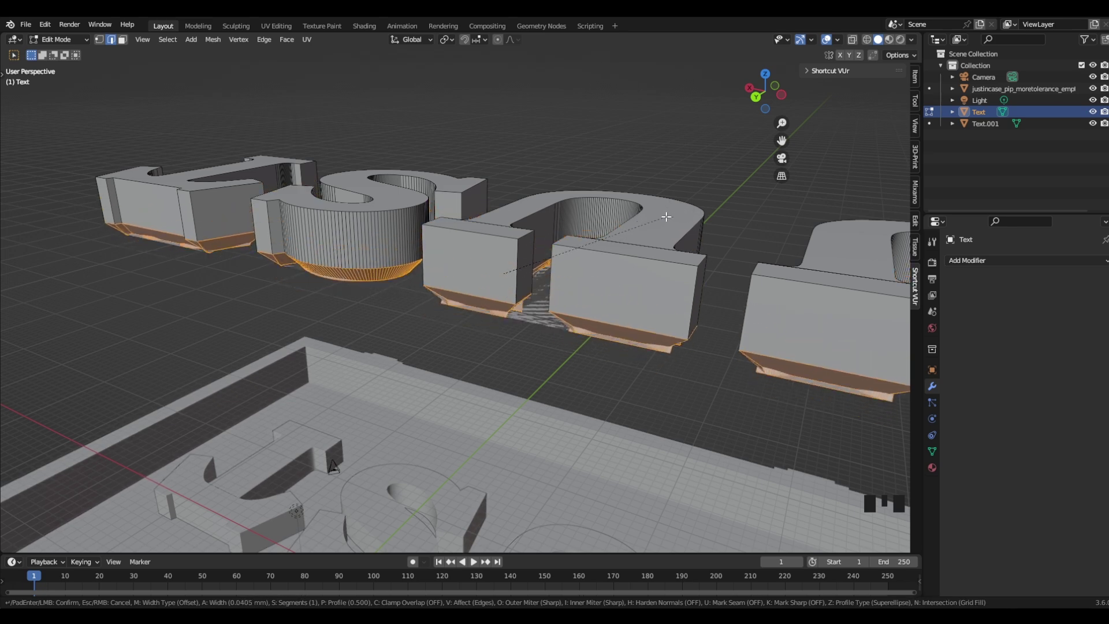
middle_click_drag(578, 243, 532, 304)
left_click(532, 305)
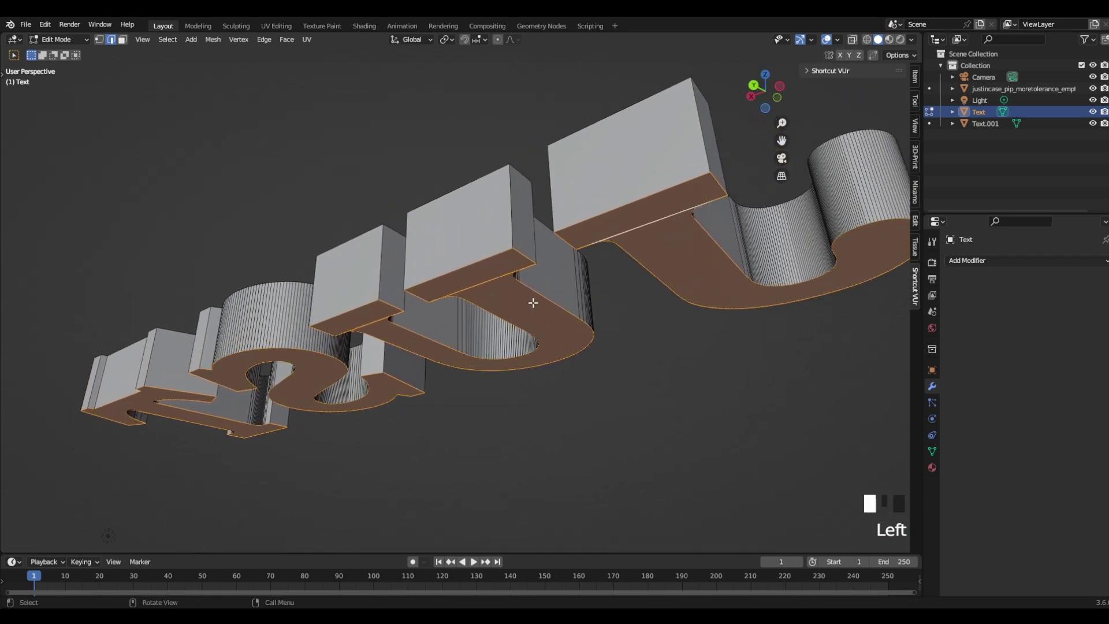
Delete the broken edges under and between the letters.
left_click(637, 229)
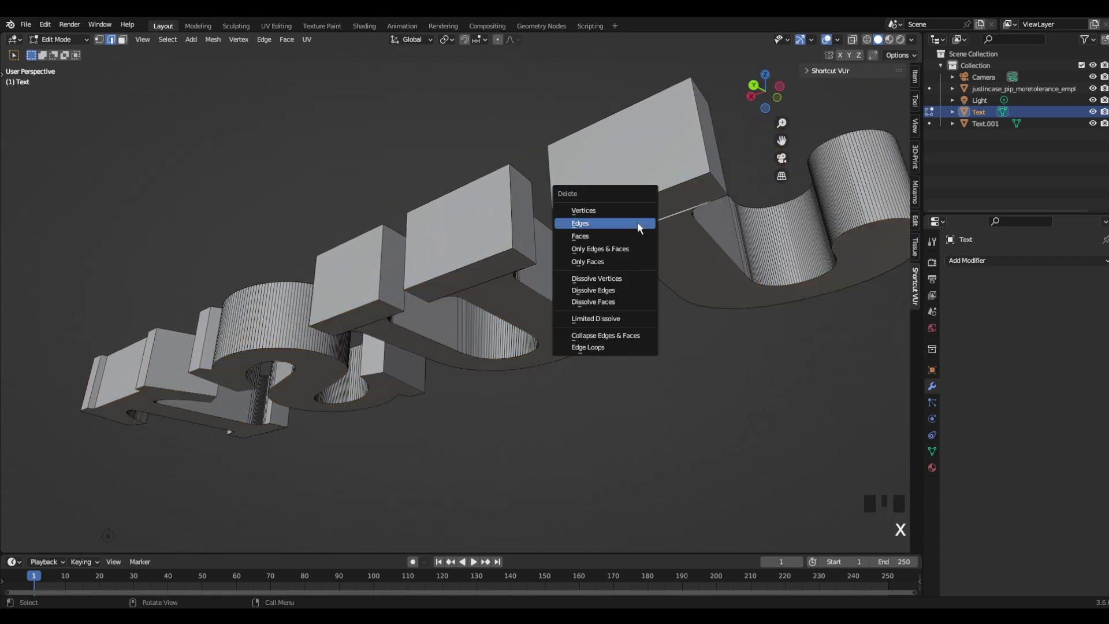
left_click(638, 225)
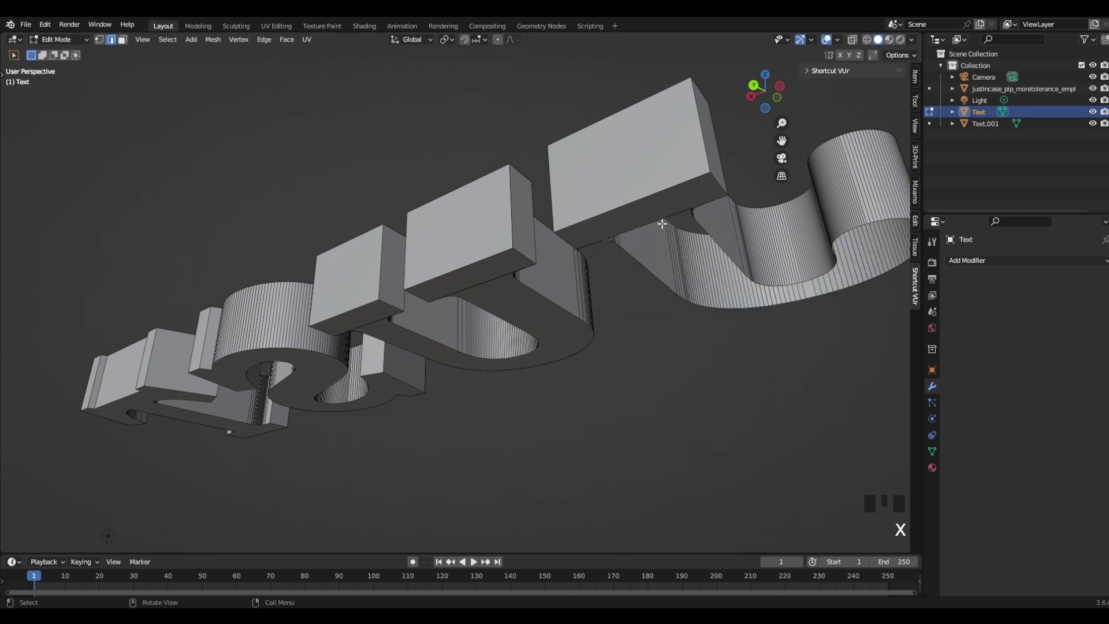
key("x")
left_click(639, 227)
key("x")
left_click(639, 224)
key("x")
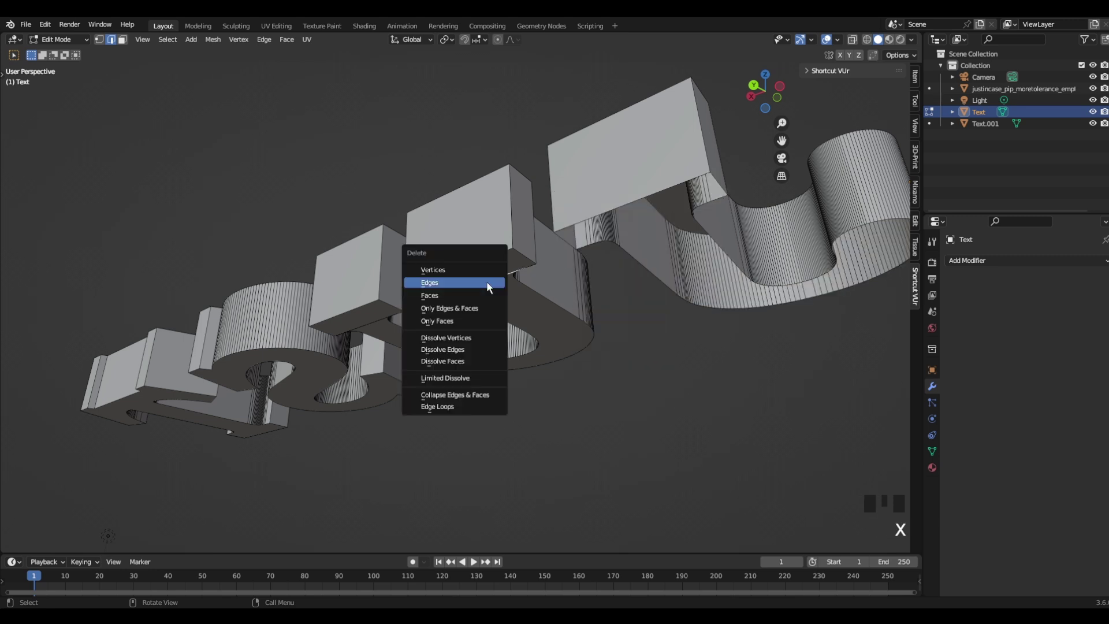
Delete the remaining broken edges in the U, below the middle block and along the bottom.
left_click(486, 282)
key("x")
left_click(487, 282)
key("x")
left_click(487, 281)
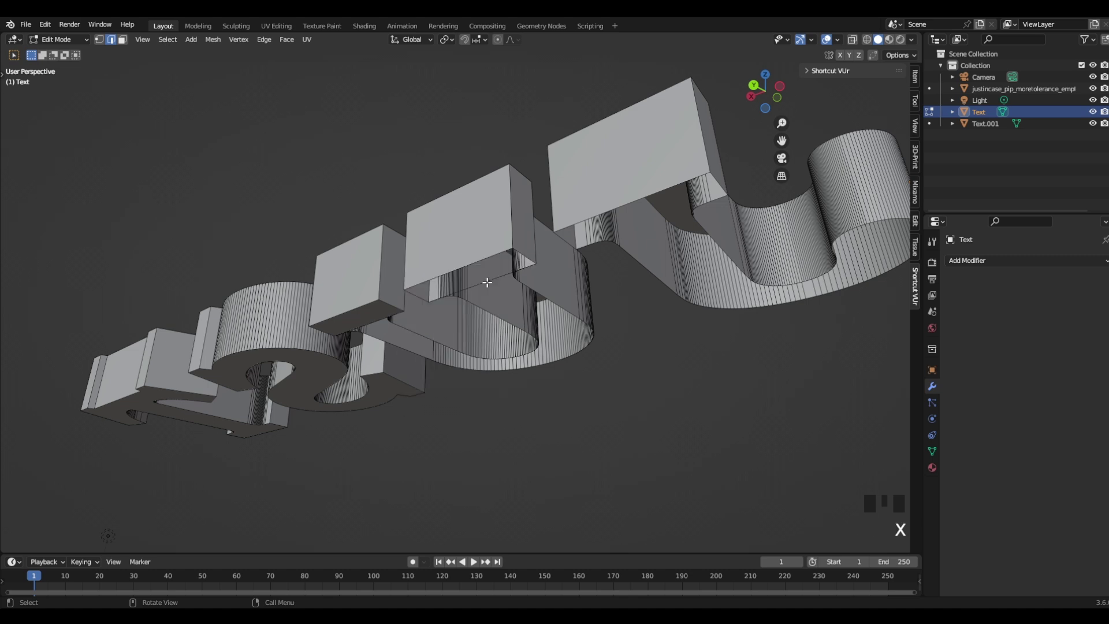
key("x")
left_click(487, 282)
key("x")
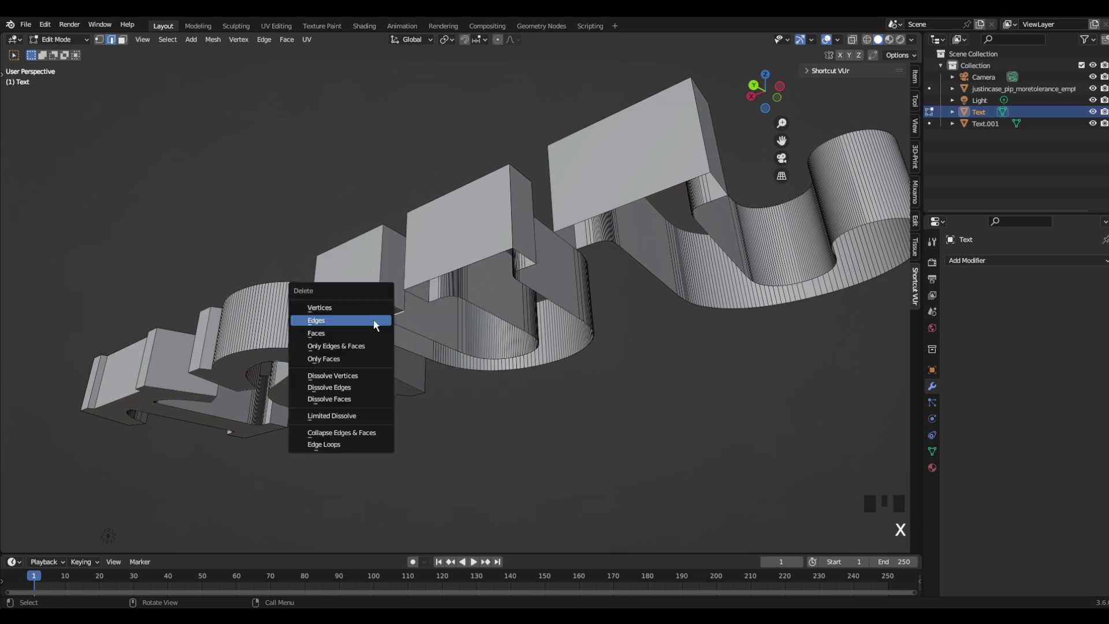
left_click(373, 320)
key("x")
left_click(374, 320)
key("x")
left_click(374, 321)
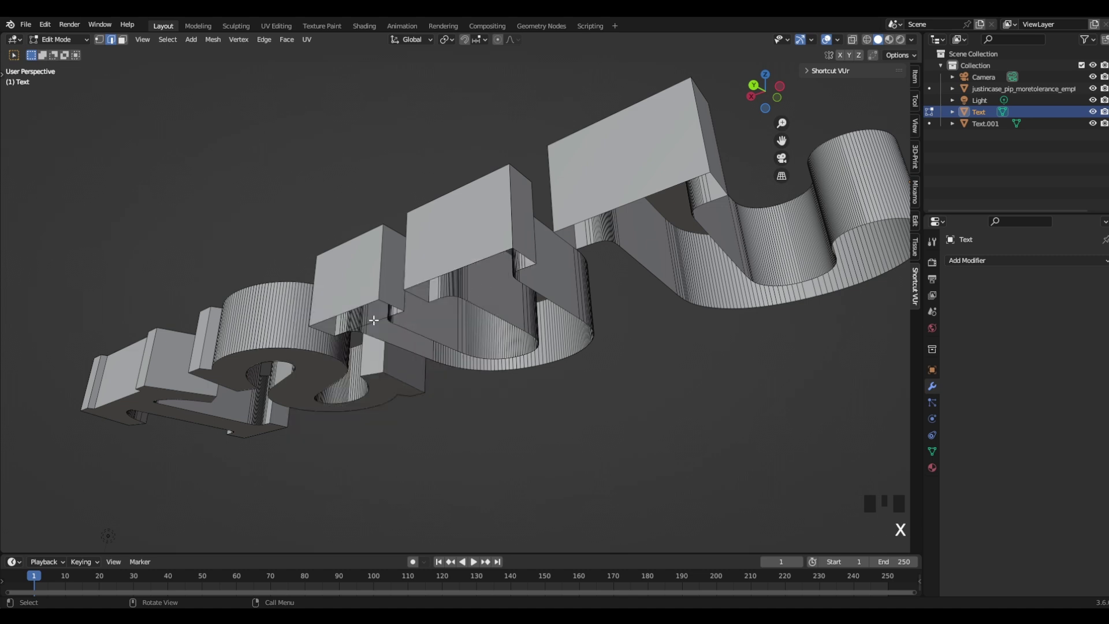
key("x")
left_click(373, 321)
Close the U's open bottom loop with a new face, then select the S's open loop.
middle_click_drag(373, 320, 434, 335)
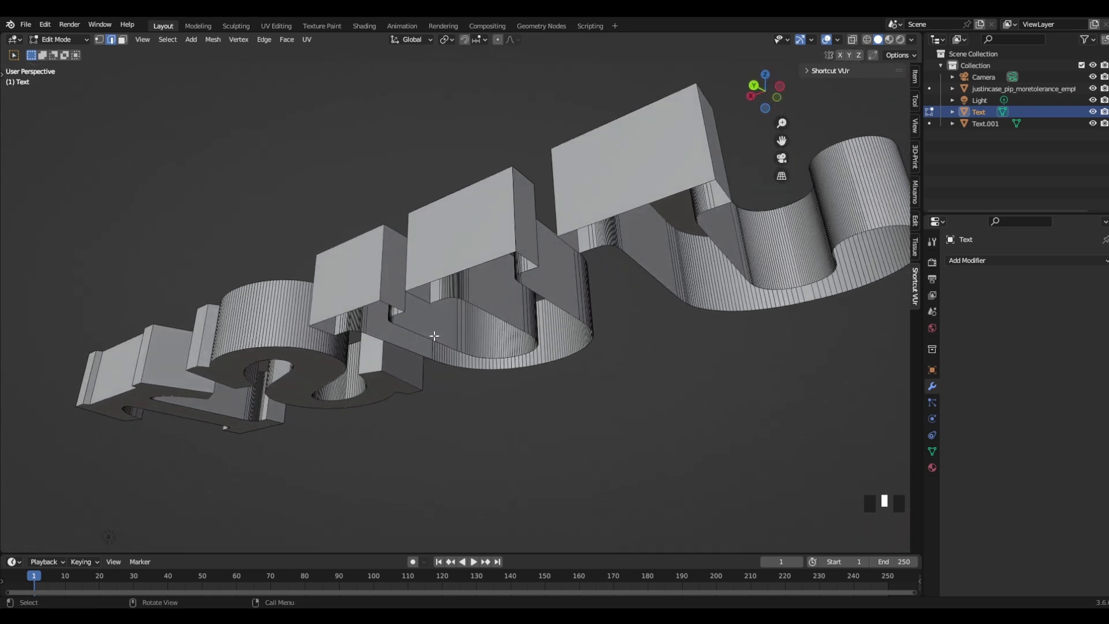
left_click(530, 263, "alt+shift")
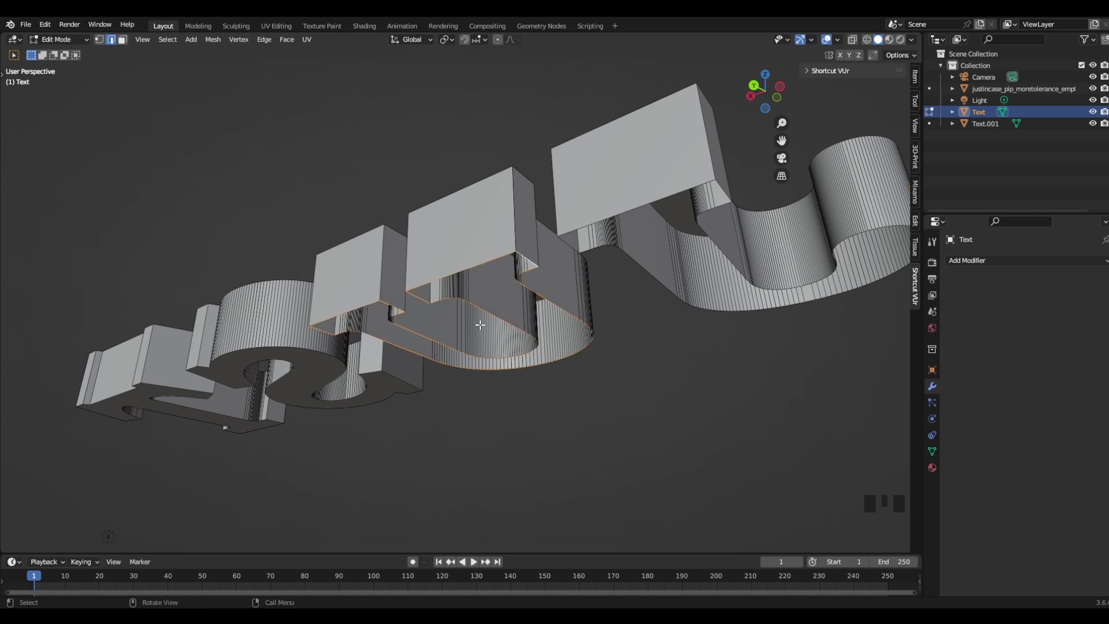
key("f")
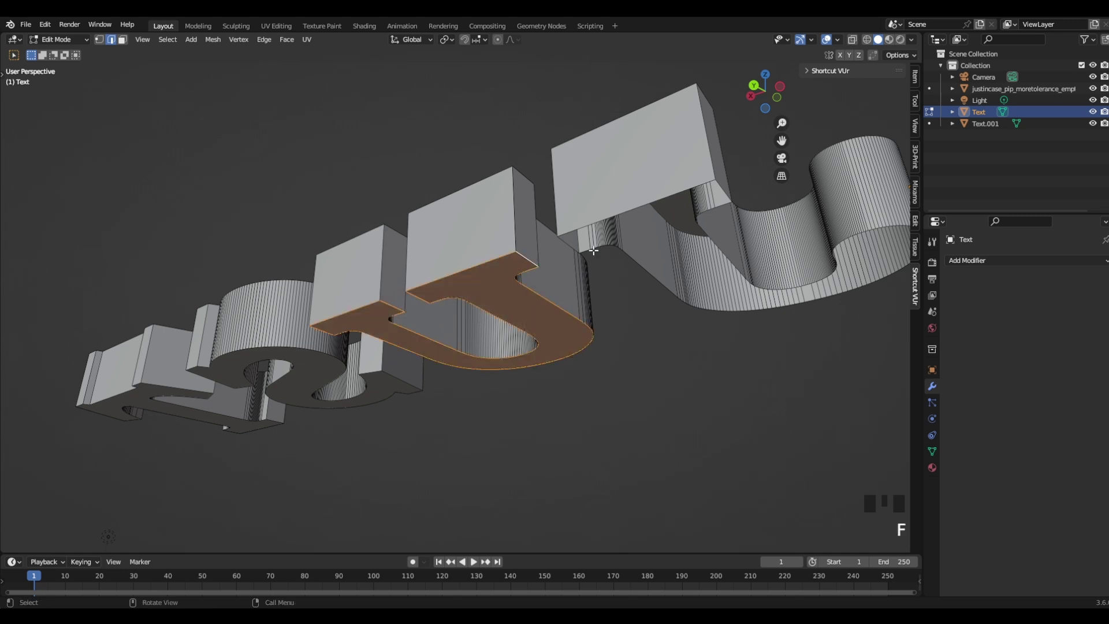
left_click(650, 203, "alt+shift")
left_click(650, 203, "alt+shift")
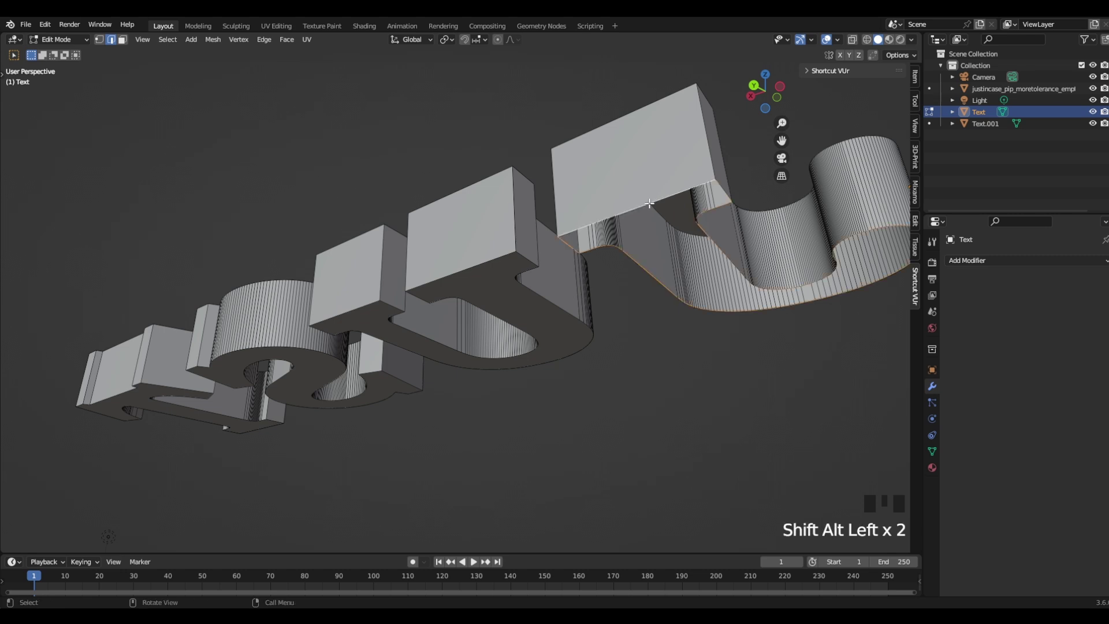
Fill the S's open bottom, then box-select all letter bottom edges in front wireframe view.
key("f")
key("KP_1")
scroll(529, 443, "down", 3)
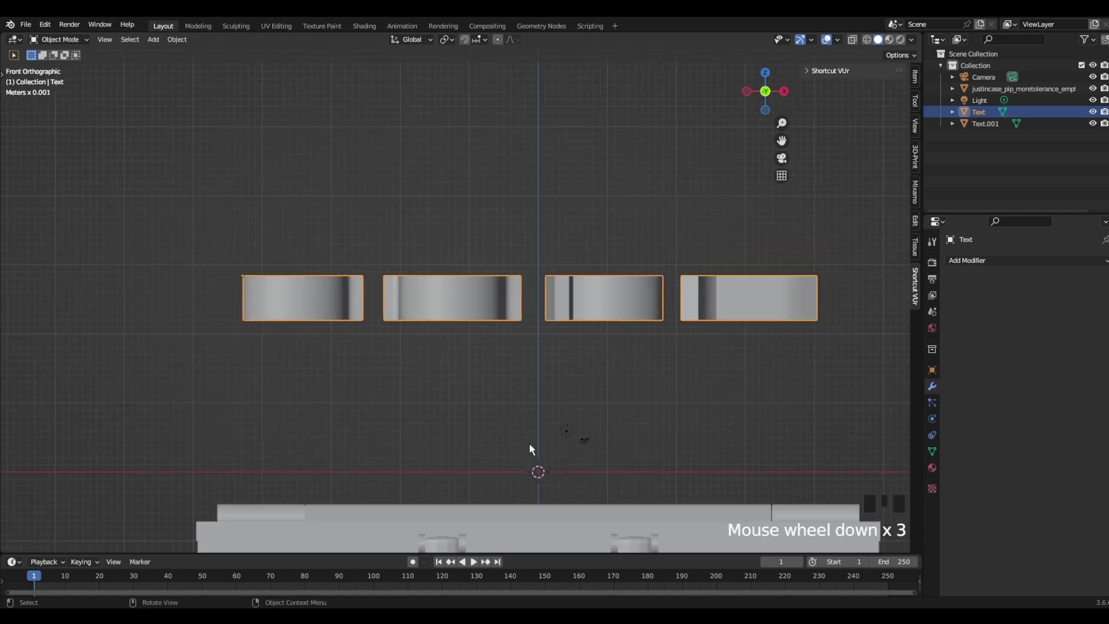
middle_click_drag(529, 442, 486, 348, "shift")
key("Tab")
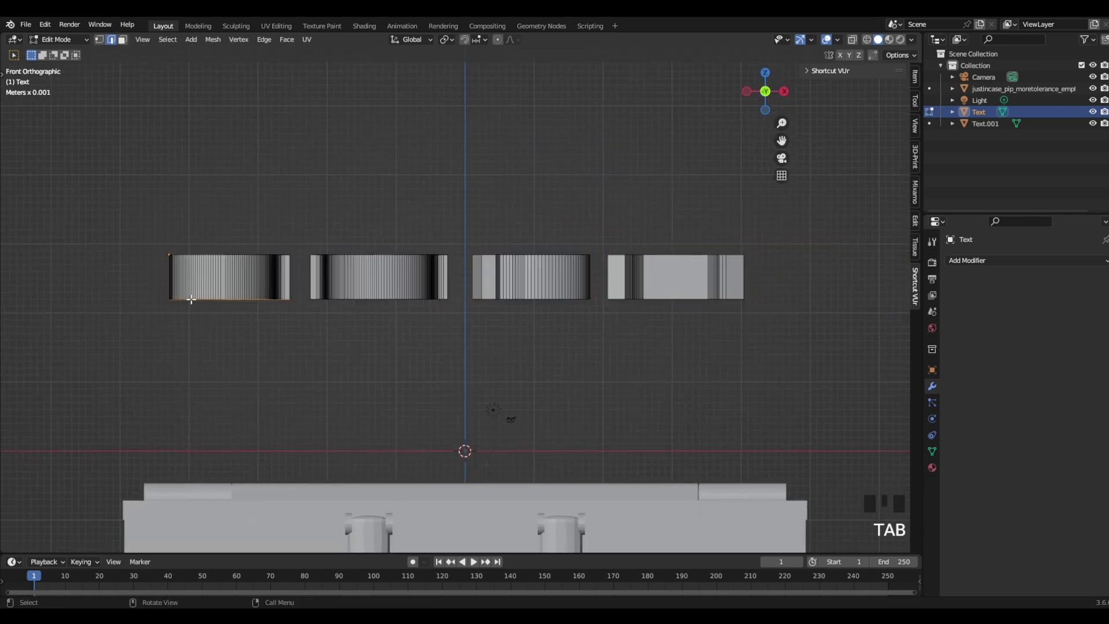
key("z")
key("b")
left_click_drag(110, 291, 834, 391)
scroll(651, 359, "up", 1)
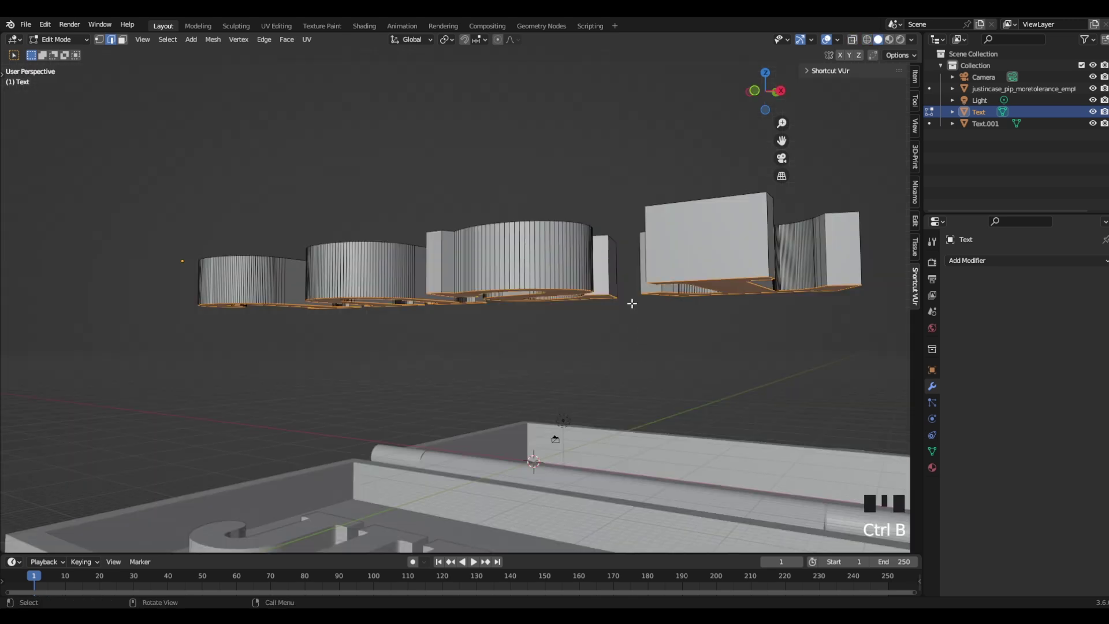
Bevel the bottom edges with 11 segments, 0.0247 mm wide, and return to Object Mode.
key("ctrl+b")
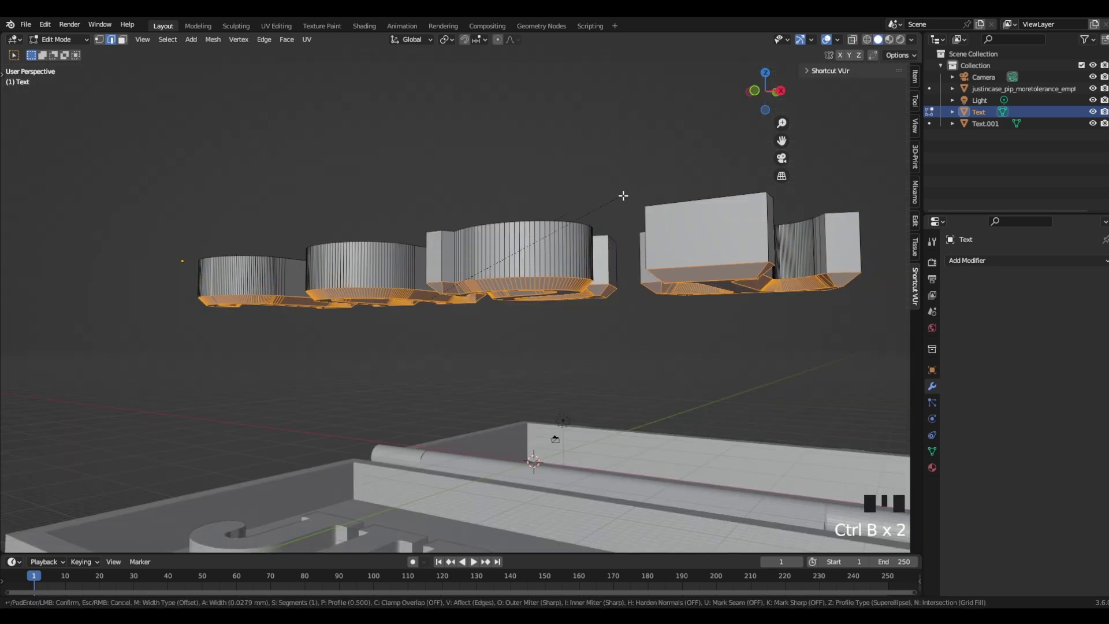
scroll(626, 194, "up", 5)
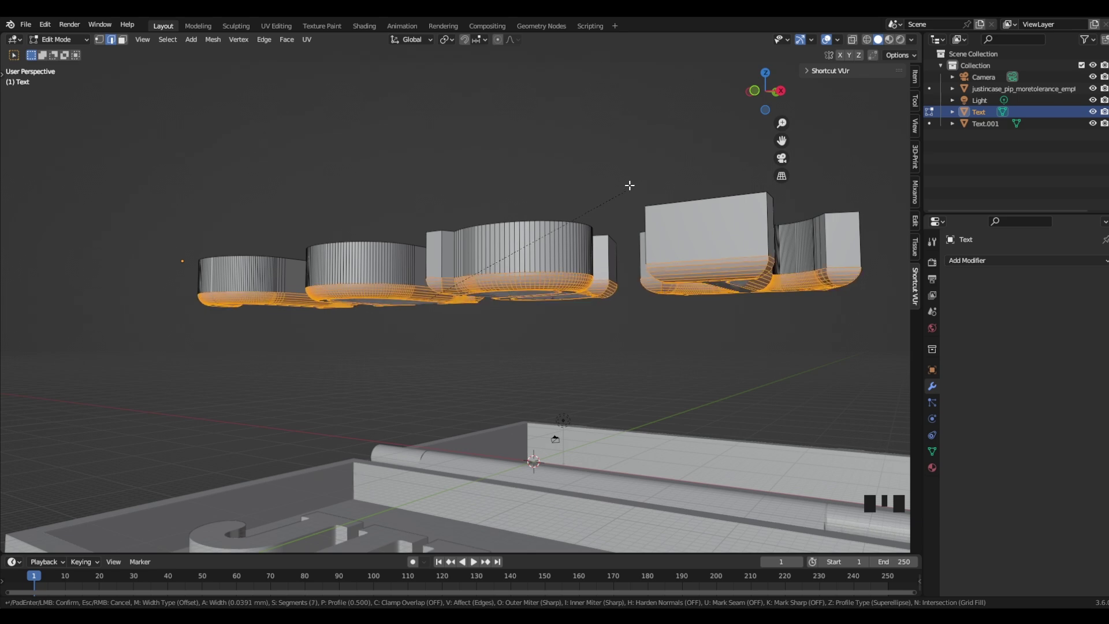
left_click(627, 195)
middle_click_drag(626, 195, 671, 308)
key("ctrl+b")
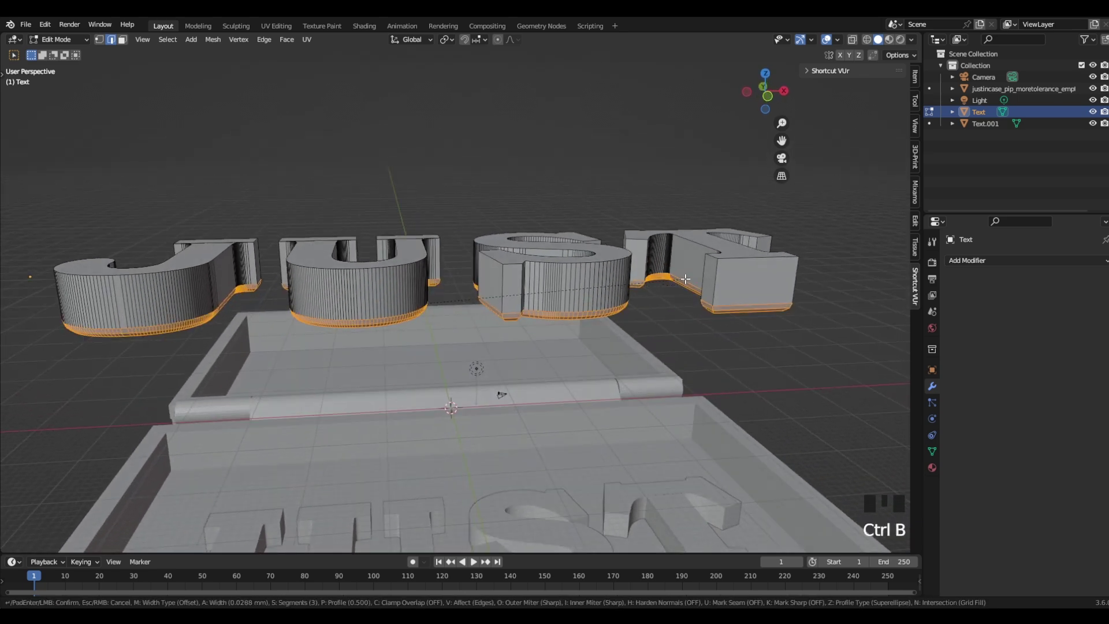
scroll(685, 279, "up", 1)
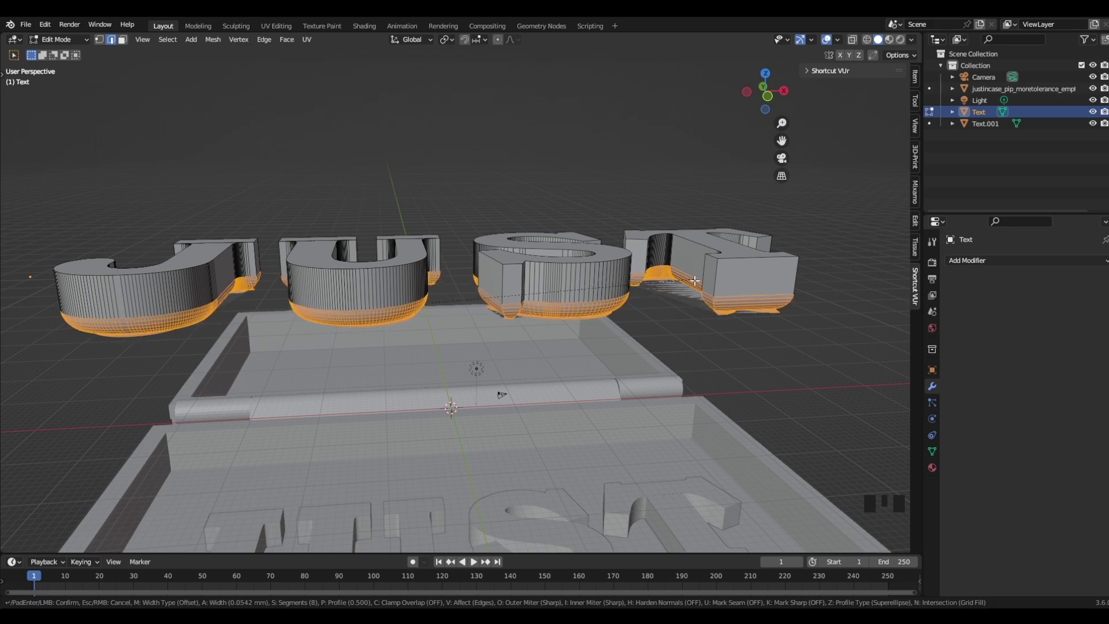
key("Escape")
key("ctrl+b")
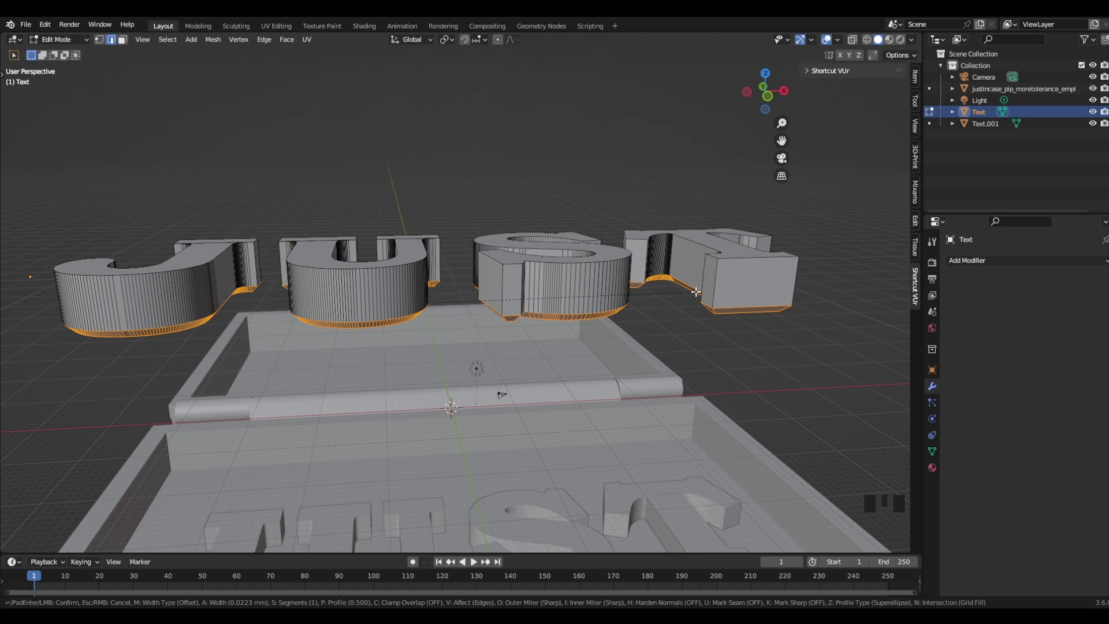
scroll(696, 291, "up", 4)
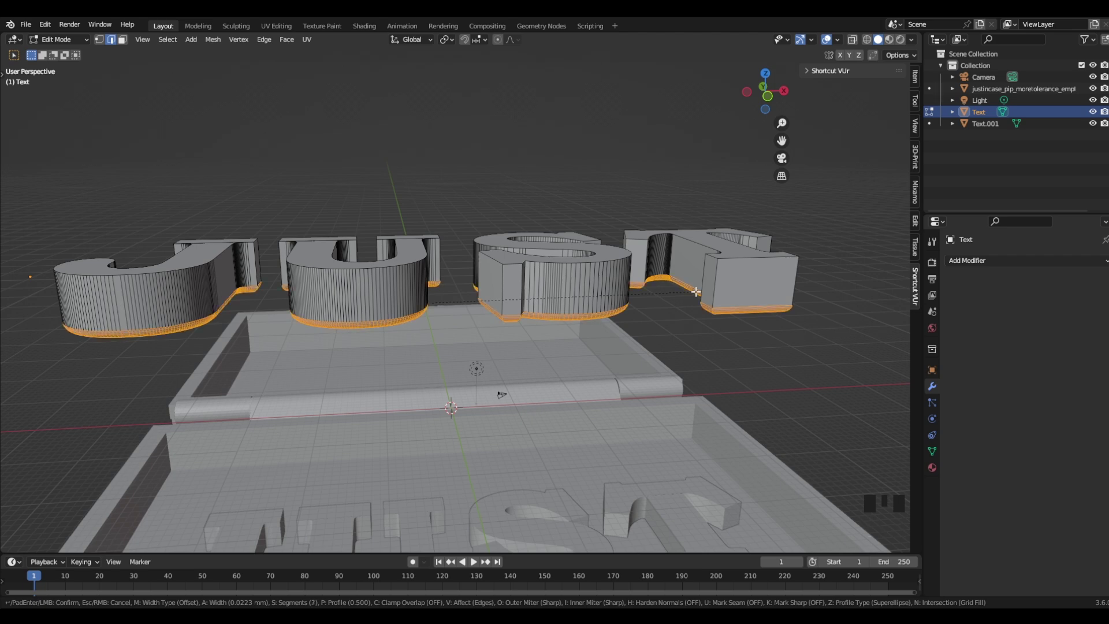
scroll(696, 292, "up", 3)
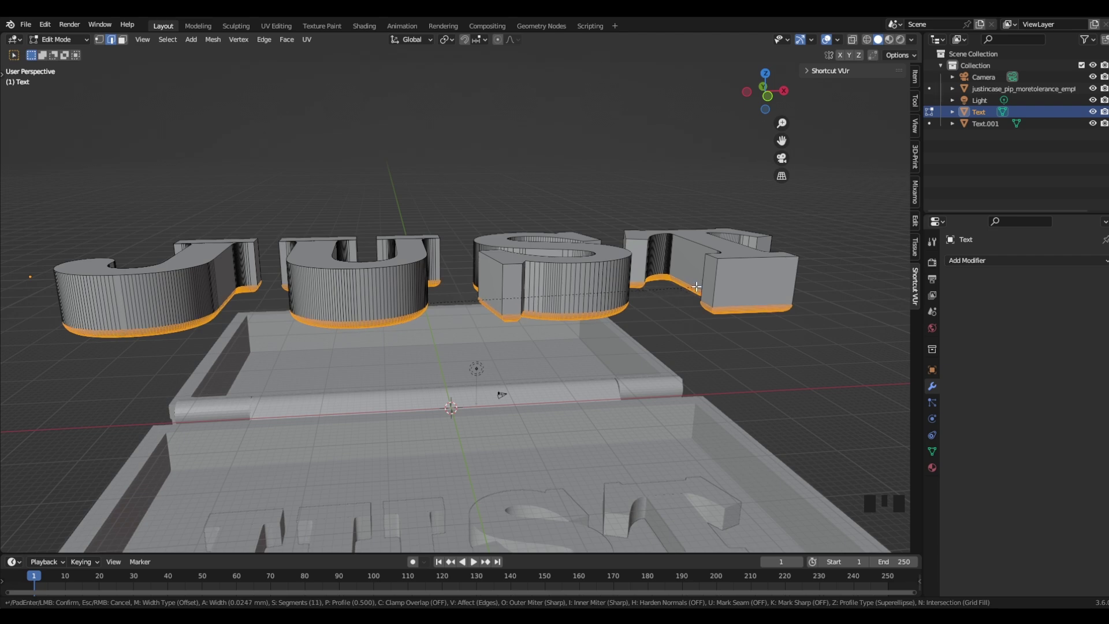
left_click(696, 286)
key("Tab")
middle_click_drag(696, 286, 484, 367)
scroll(443, 341, "down", 2)
scroll(420, 225, "up", 4)
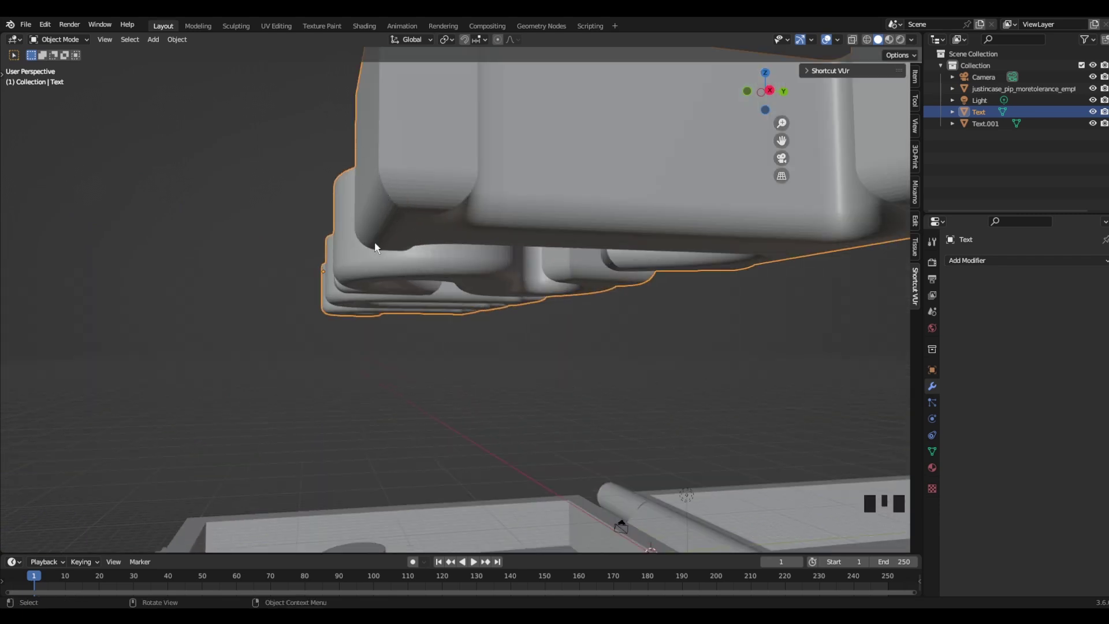
scroll(366, 314, "down", 4)
middle_click_drag(366, 314, 306, 237)
middle_click_drag(577, 209, 538, 333)
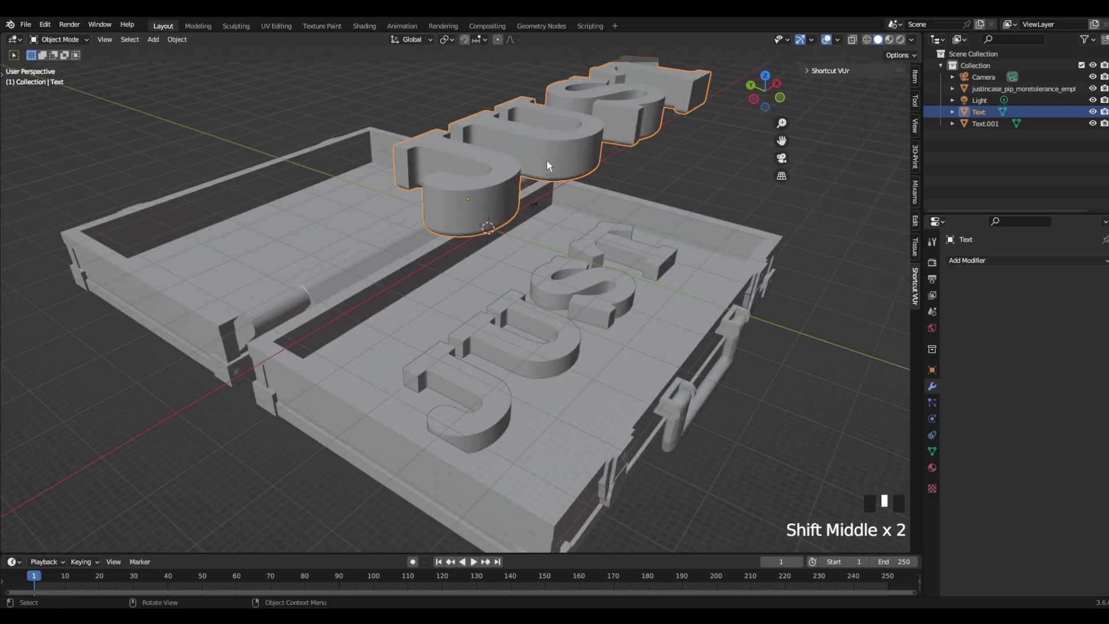
Add a Boolean modifier to the case object.
left_click(511, 339)
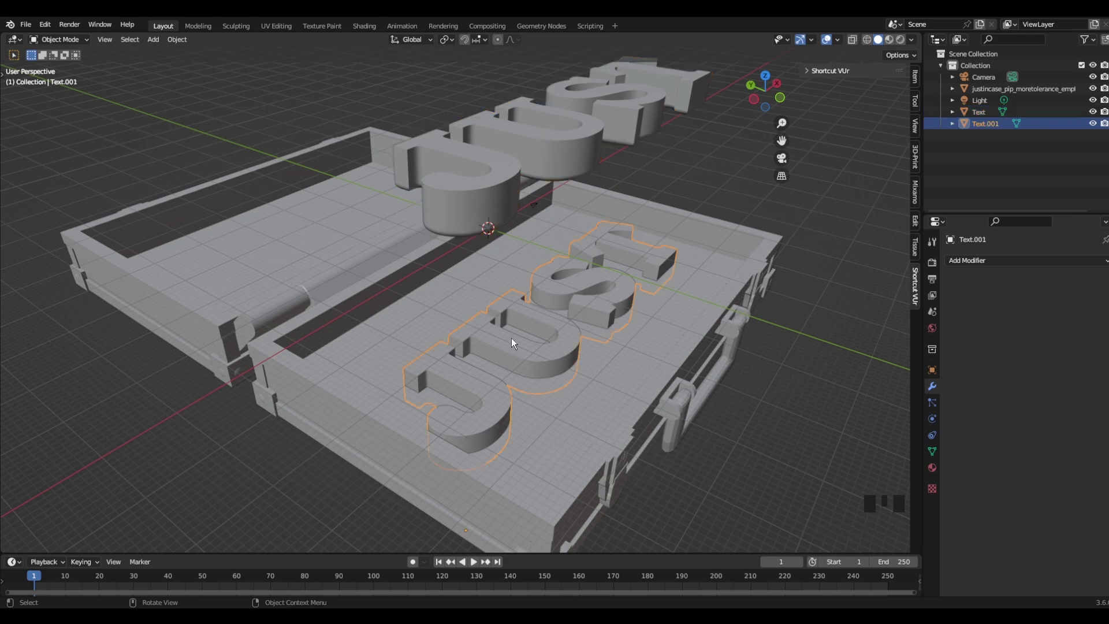
left_click(579, 416)
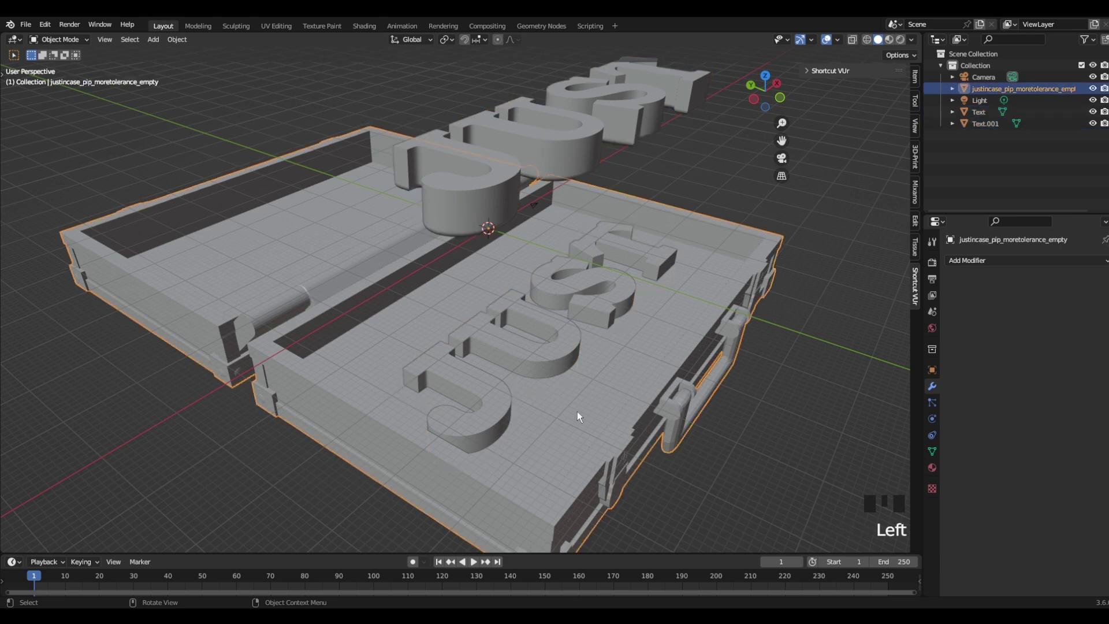
left_click(992, 260)
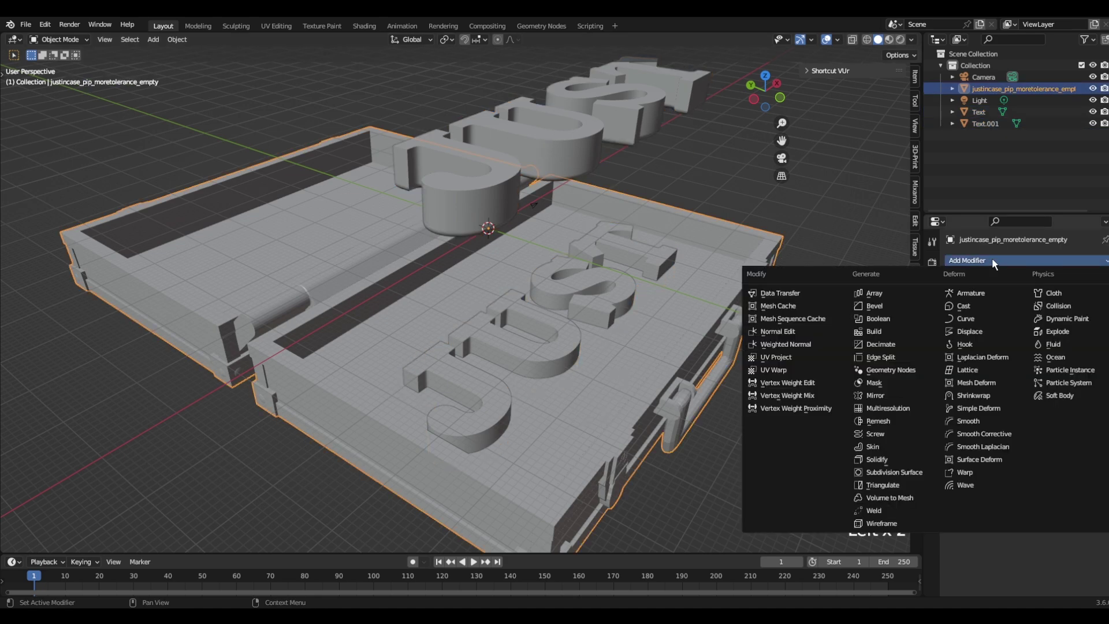
left_click(881, 324)
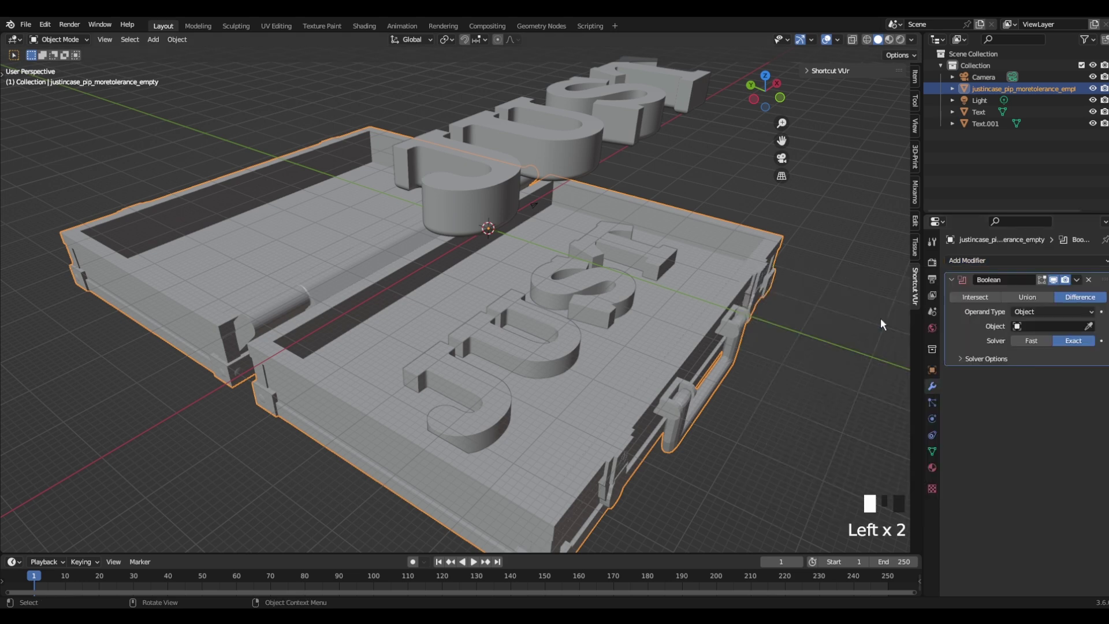
Set Text.001 as the Boolean cutter and hide the Text.001 letters.
left_click(1089, 326)
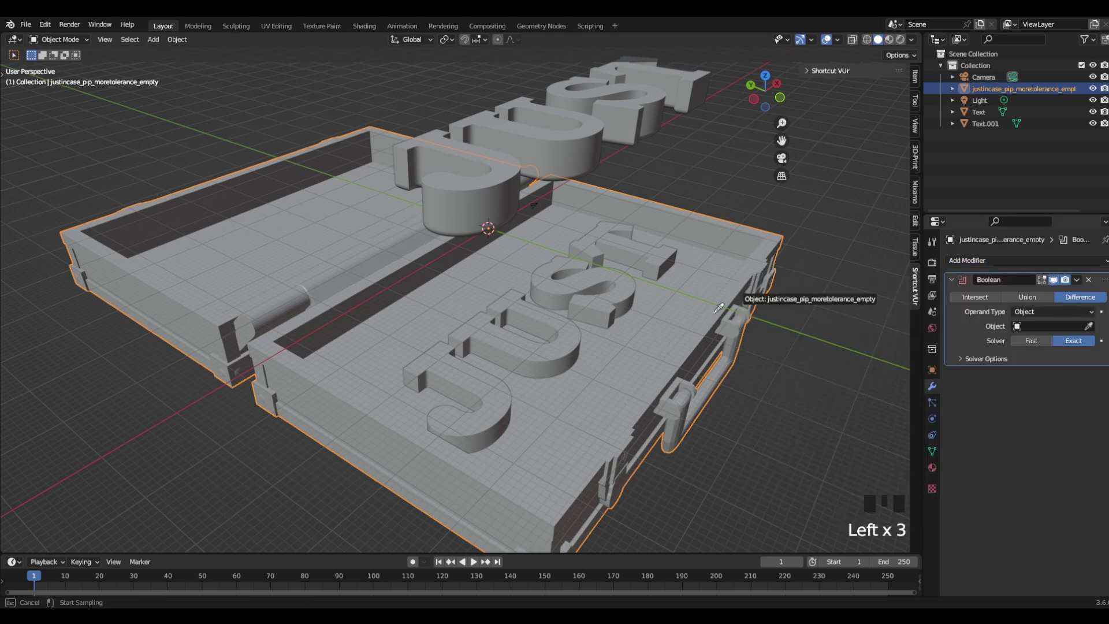
left_click(567, 337)
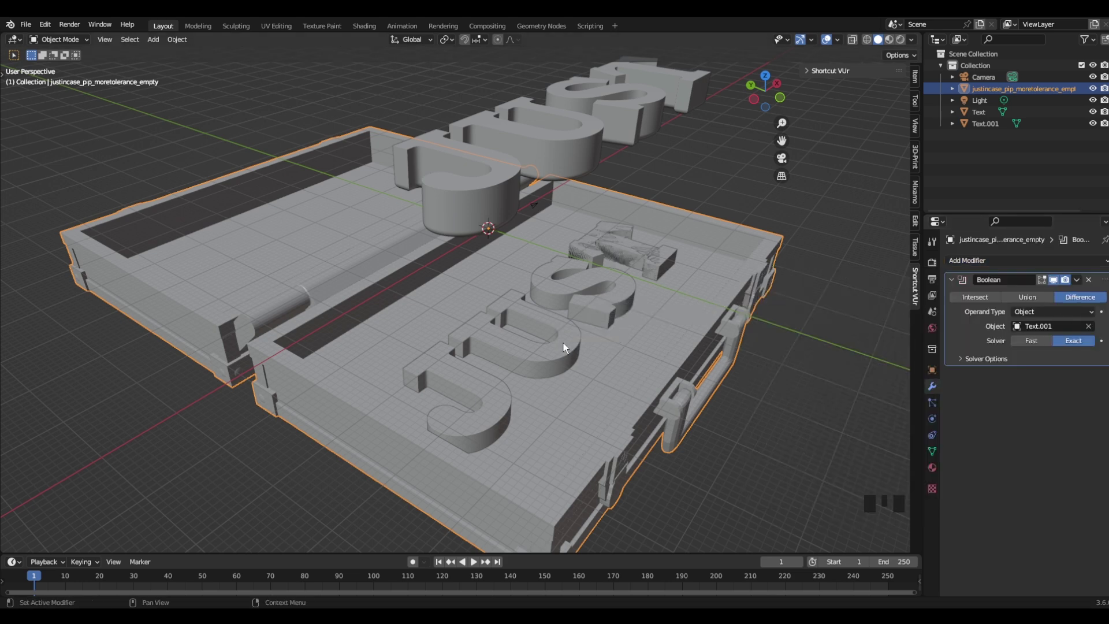
left_click(622, 292)
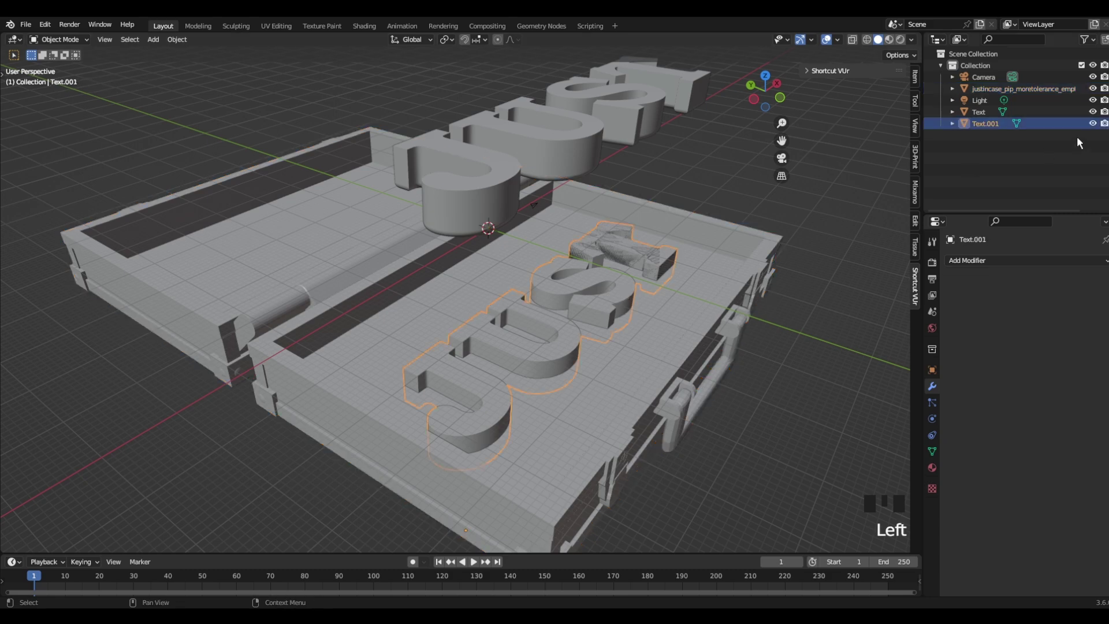
left_click(1092, 123)
Enable Self Intersection in the case Boolean's solver options, then view the lid from above.
scroll(593, 375, "up", 2)
scroll(625, 364, "down", 3)
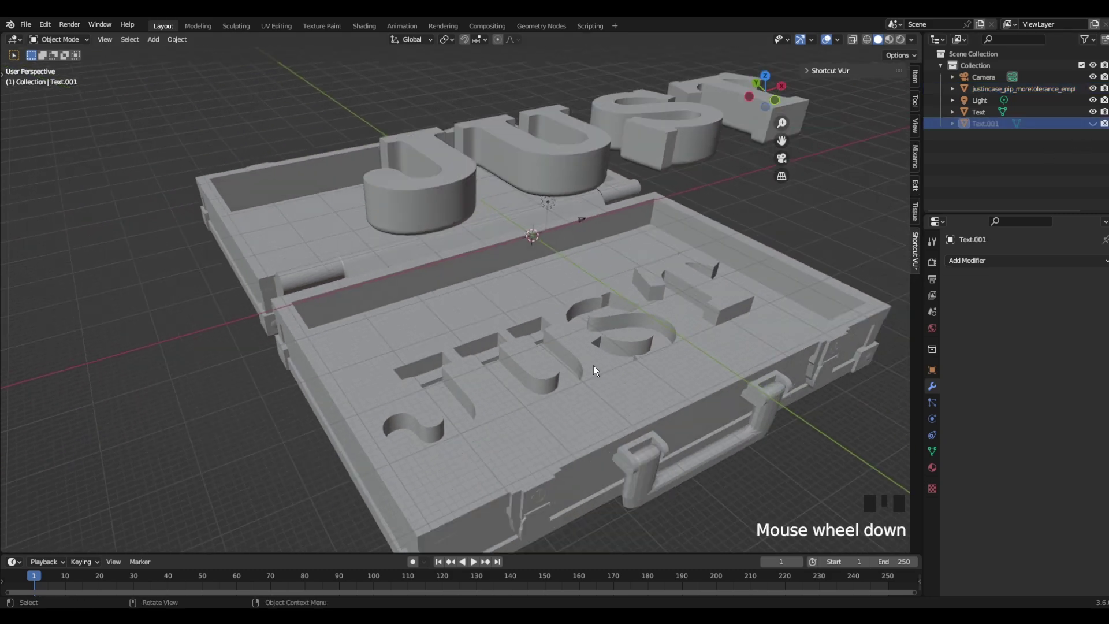
middle_click_drag(594, 365, 626, 370)
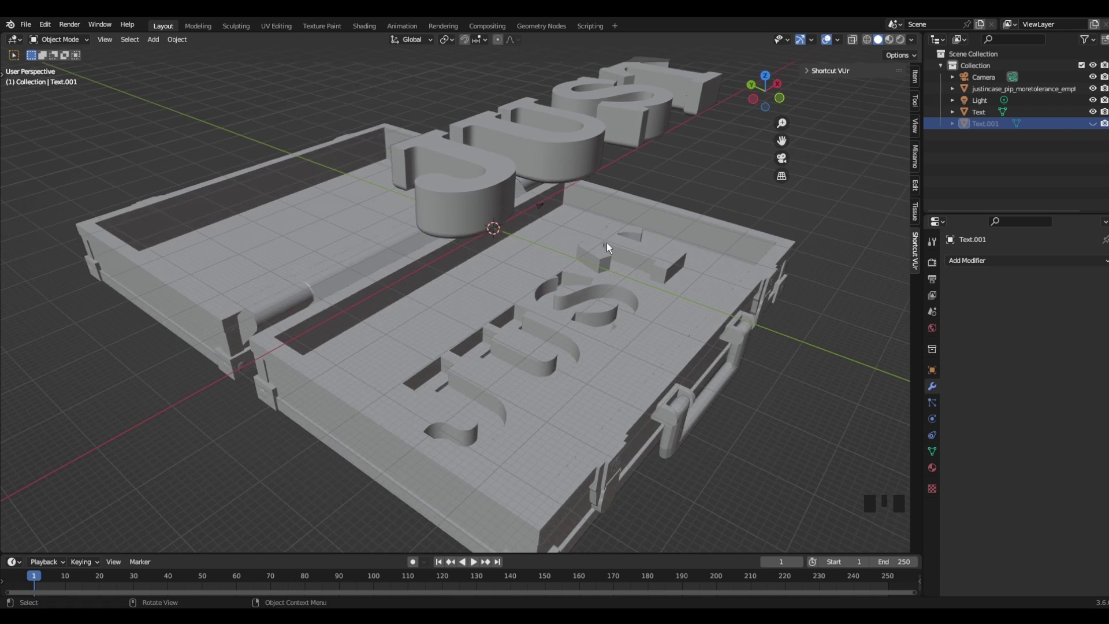
left_click(609, 382)
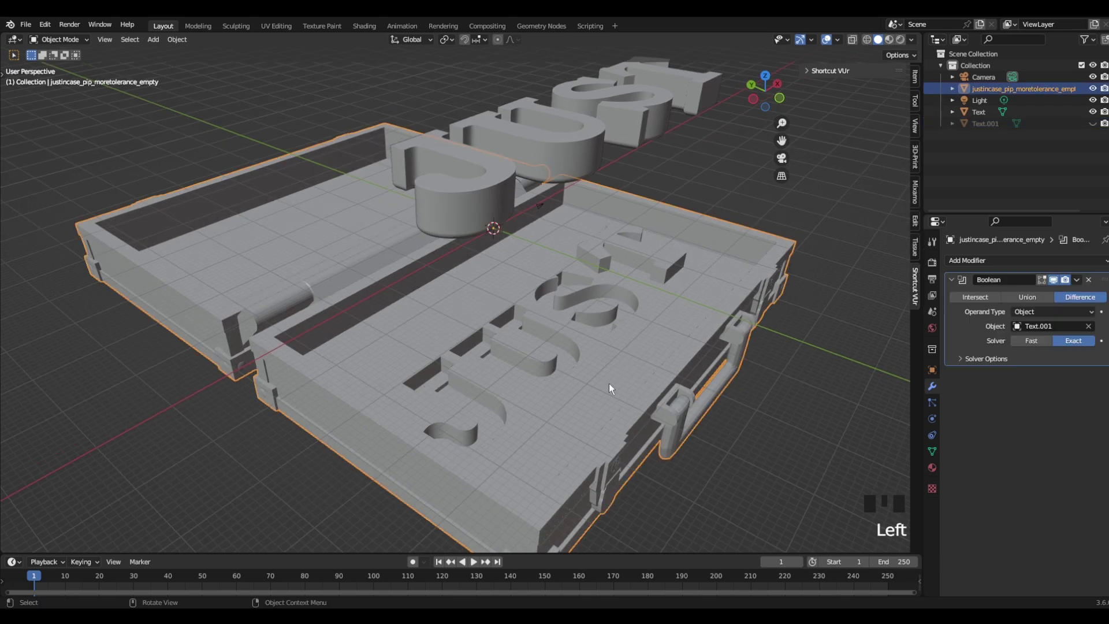
left_click(961, 359)
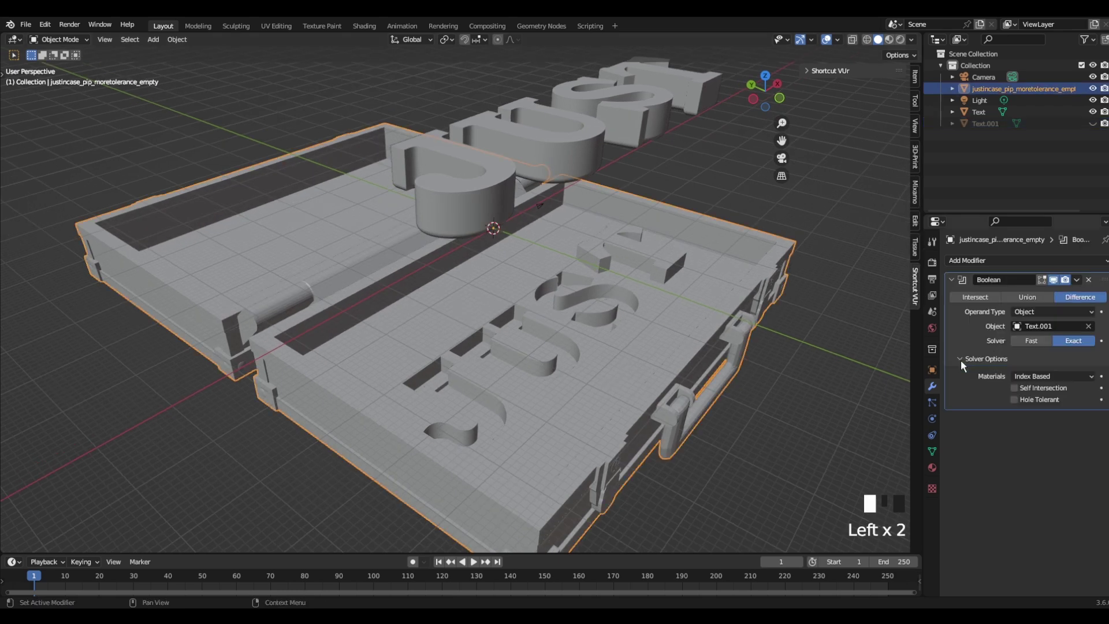
left_click(1015, 388)
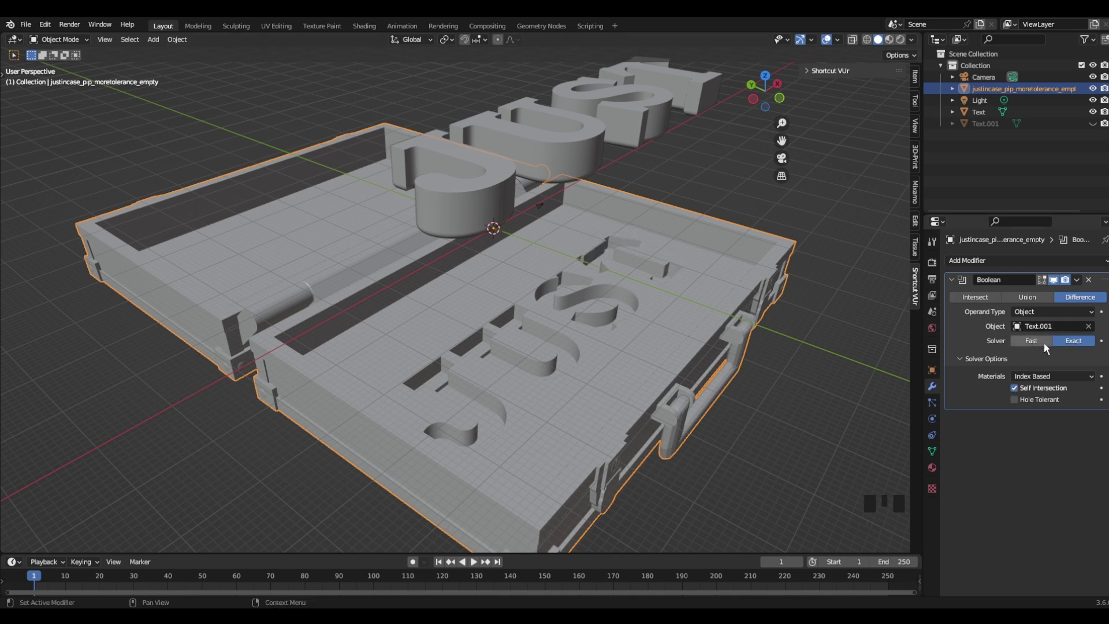
middle_click_drag(638, 338, 607, 362)
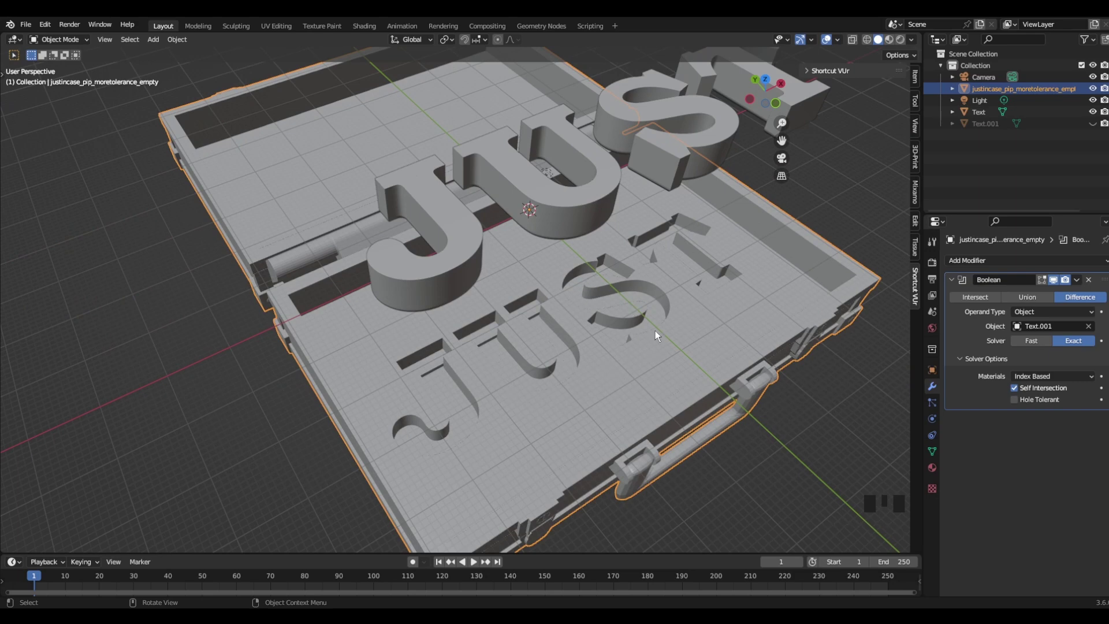
In top view, add a new cube and enlarge it to cover the case.
key("KP_7")
scroll(583, 292, "down", 5)
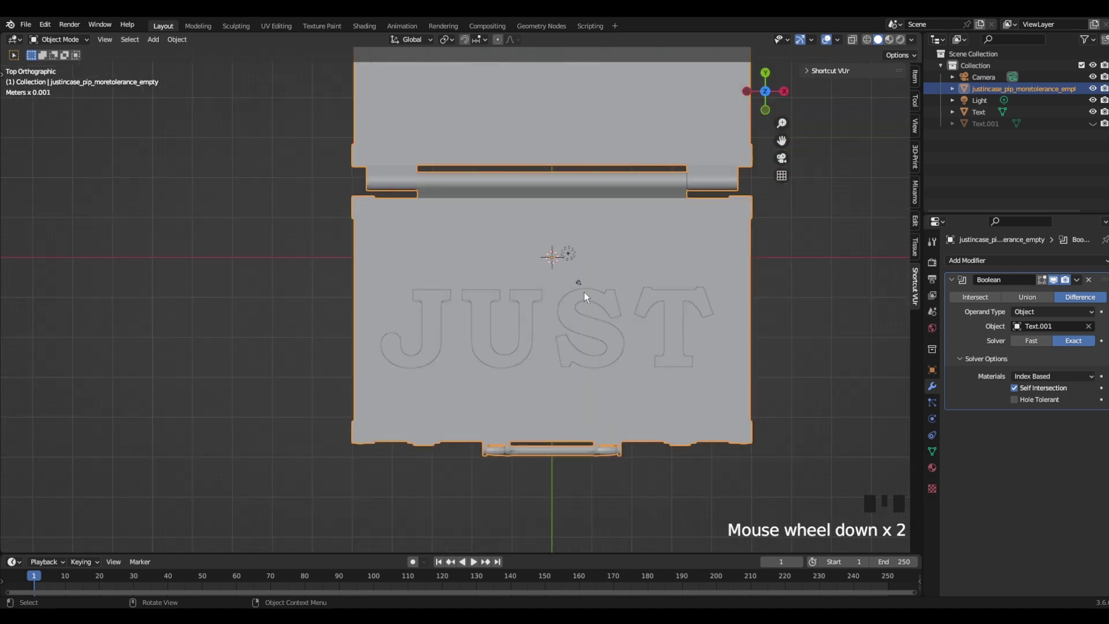
middle_click_drag(603, 279, 608, 351, "shift")
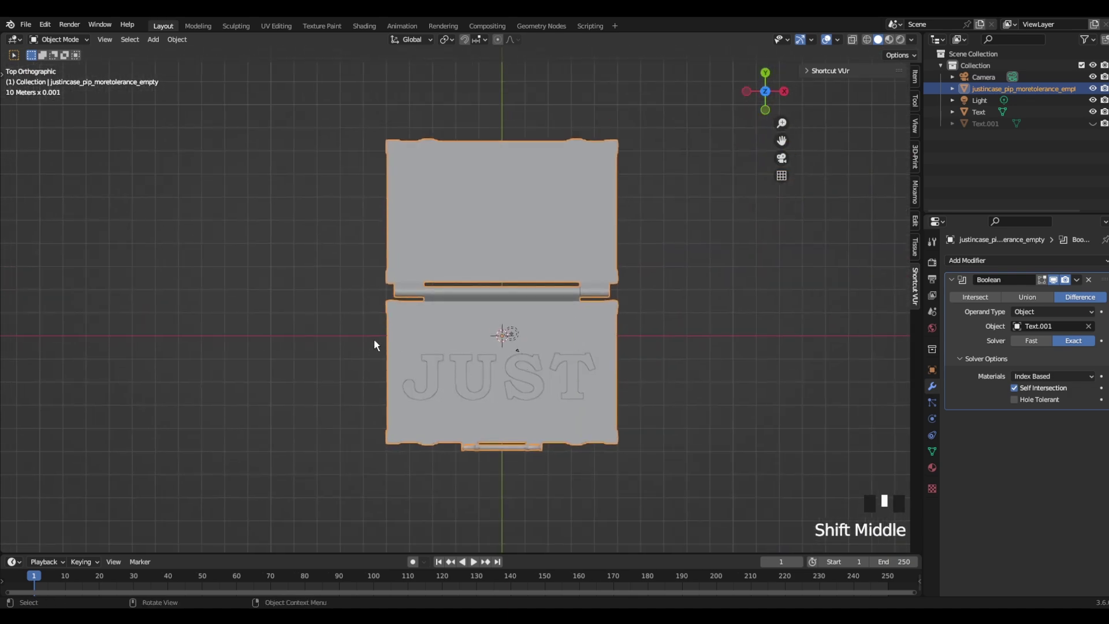
scroll(627, 353, "up", 1)
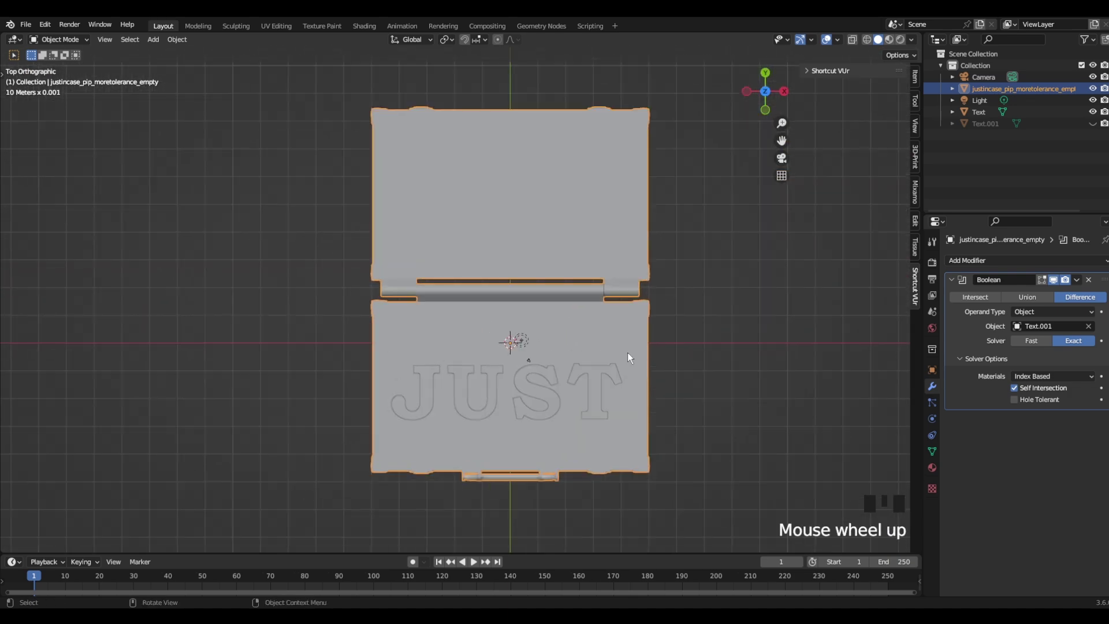
scroll(601, 373, "down", 5)
scroll(449, 306, "up", 2)
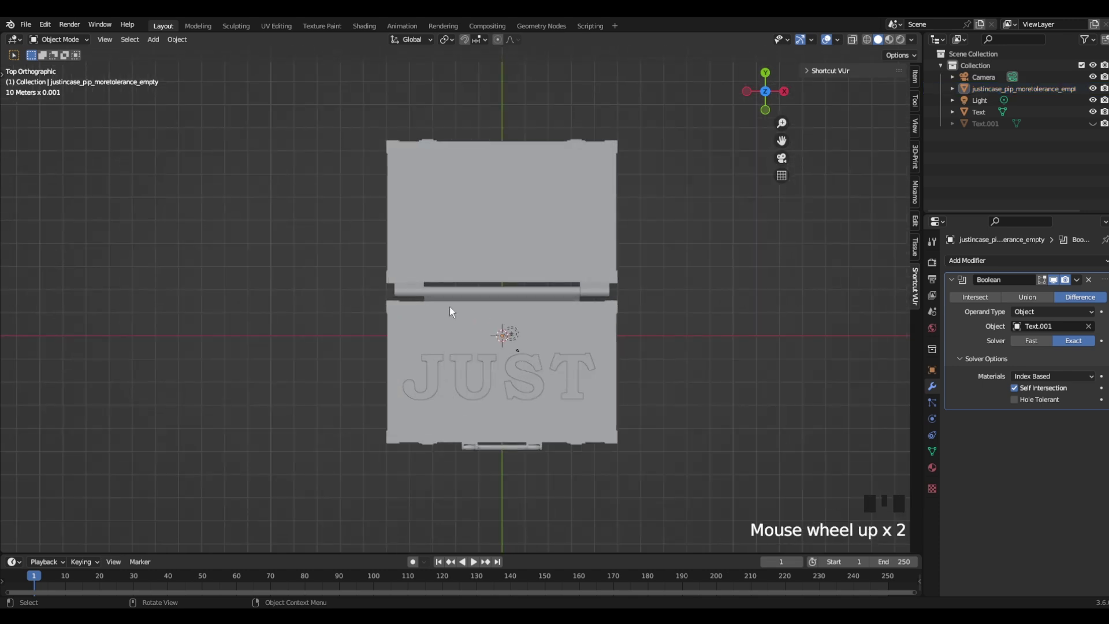
left_click(153, 39)
mouse_move(183, 51)
left_click(279, 63)
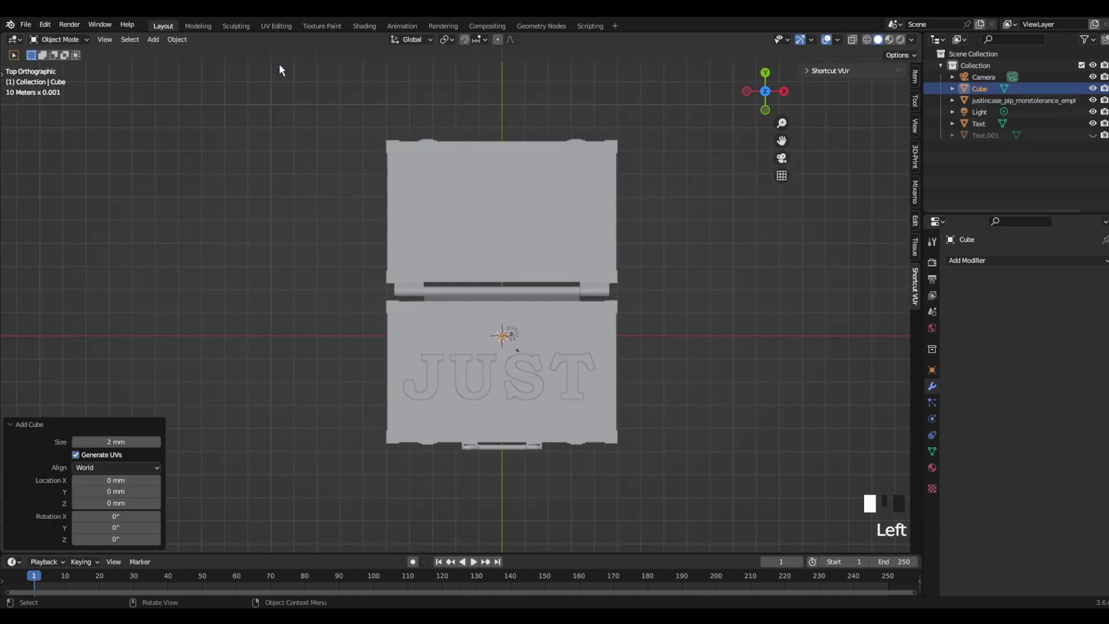
key("s")
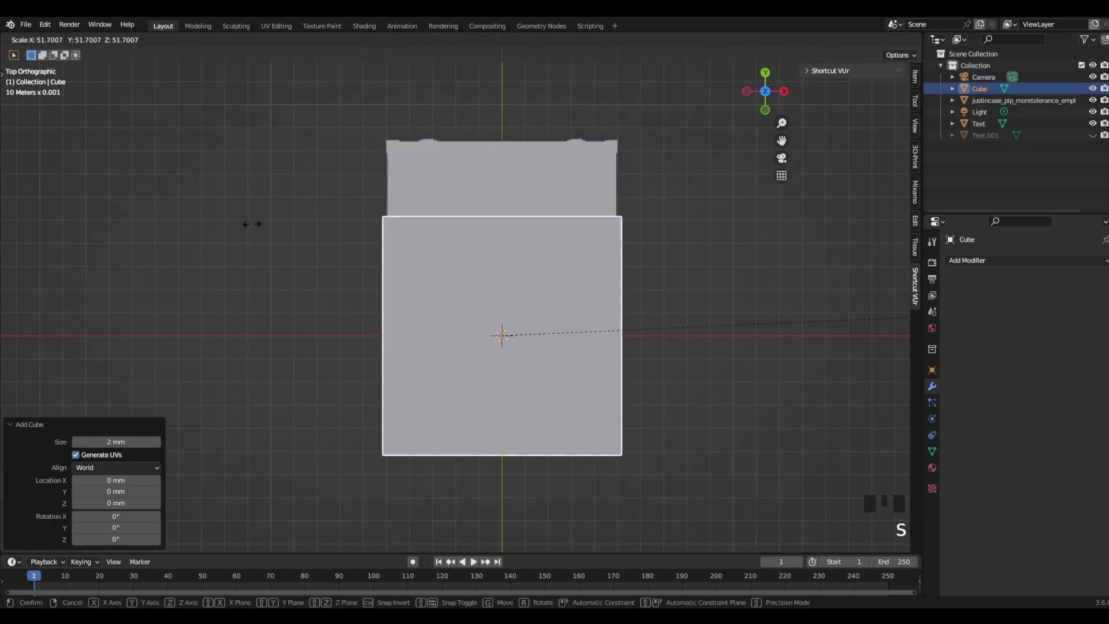
left_click(271, 222)
Place the cube over the upper case half and scale it to 1.344 times size.
key("g")
left_click(279, 70)
key("s")
right_click(479, 161)
key("s")
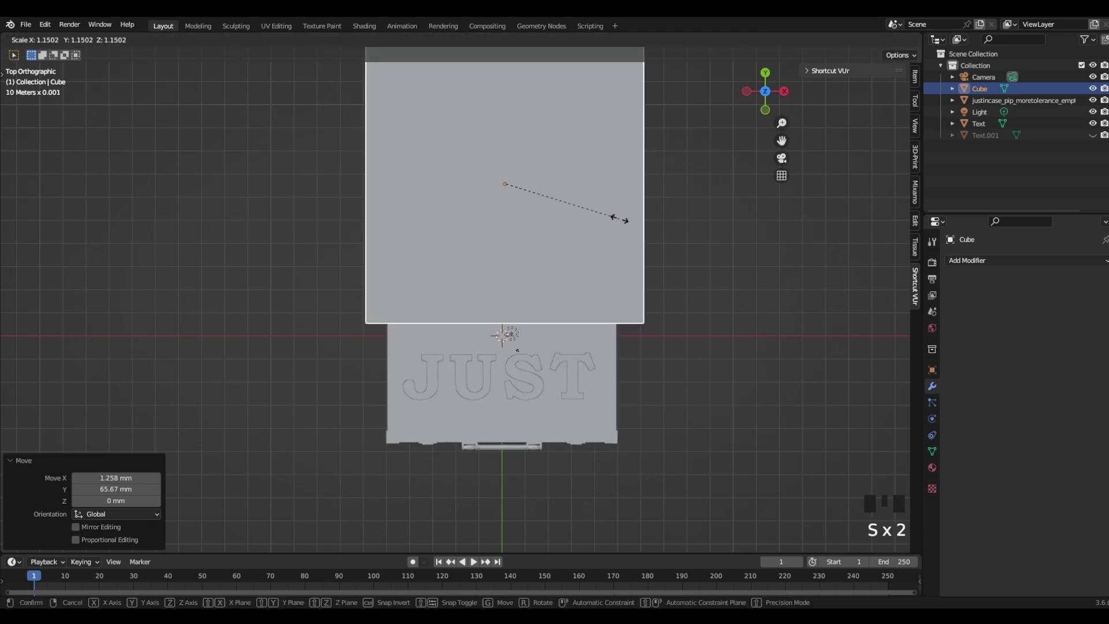
left_click(639, 226)
Duplicate the block over the lower case half and join both blocks into Cube.001.
key("shift+d")
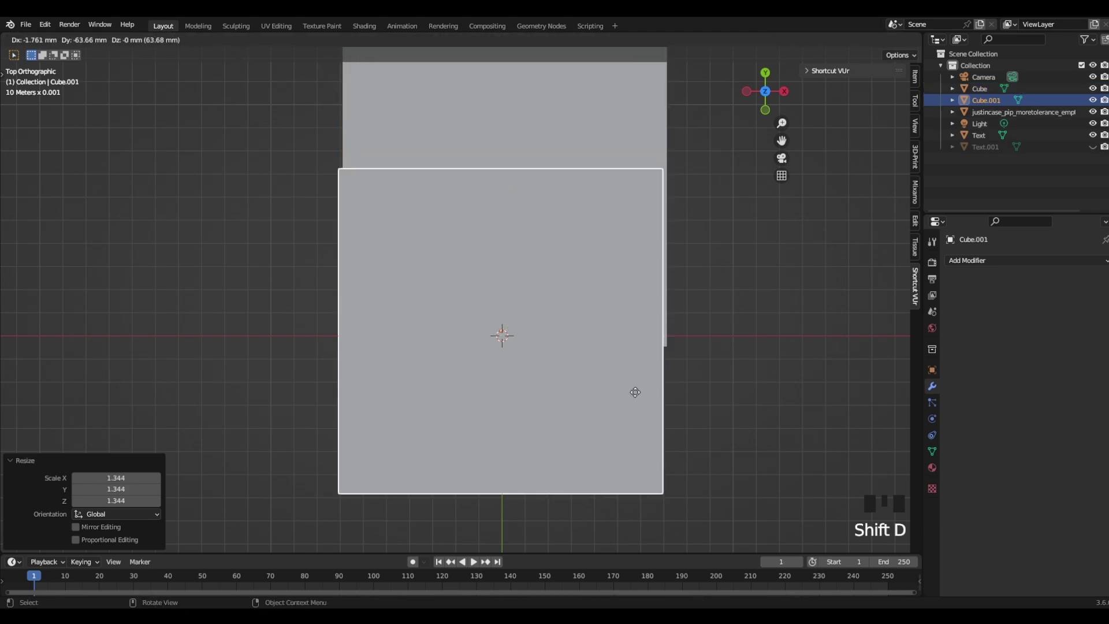
left_click(641, 158)
middle_click_drag(641, 158, 543, 258)
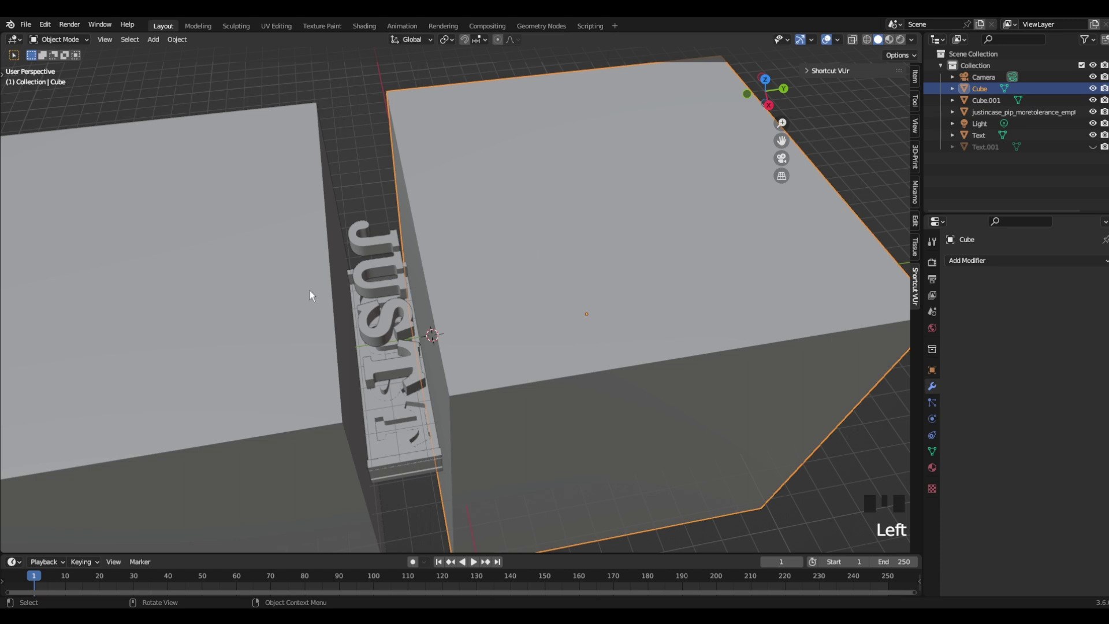
left_click(300, 304, "shift")
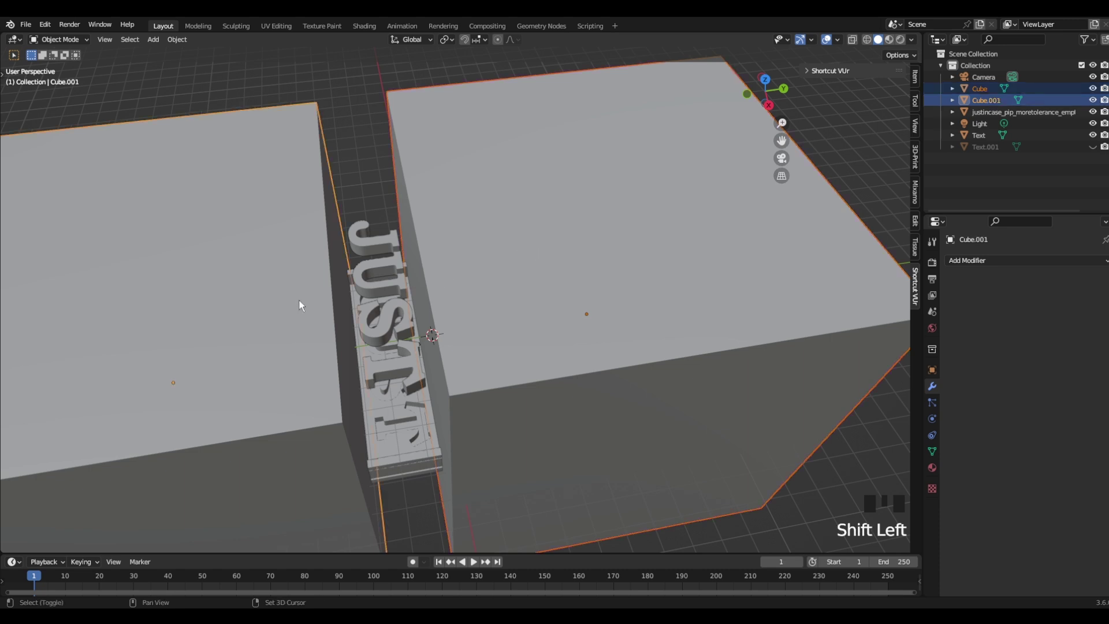
right_click(504, 224)
right_click(503, 224)
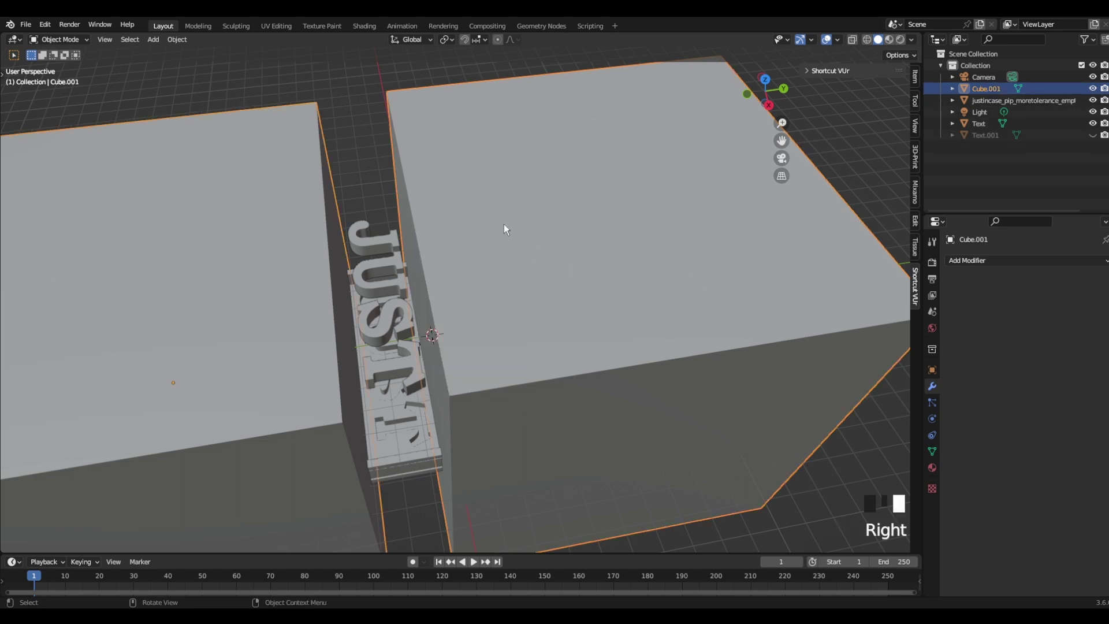
Apply the case's letter Boolean modifier so the JUST pockets become permanent.
left_click(416, 471)
left_click(1076, 279)
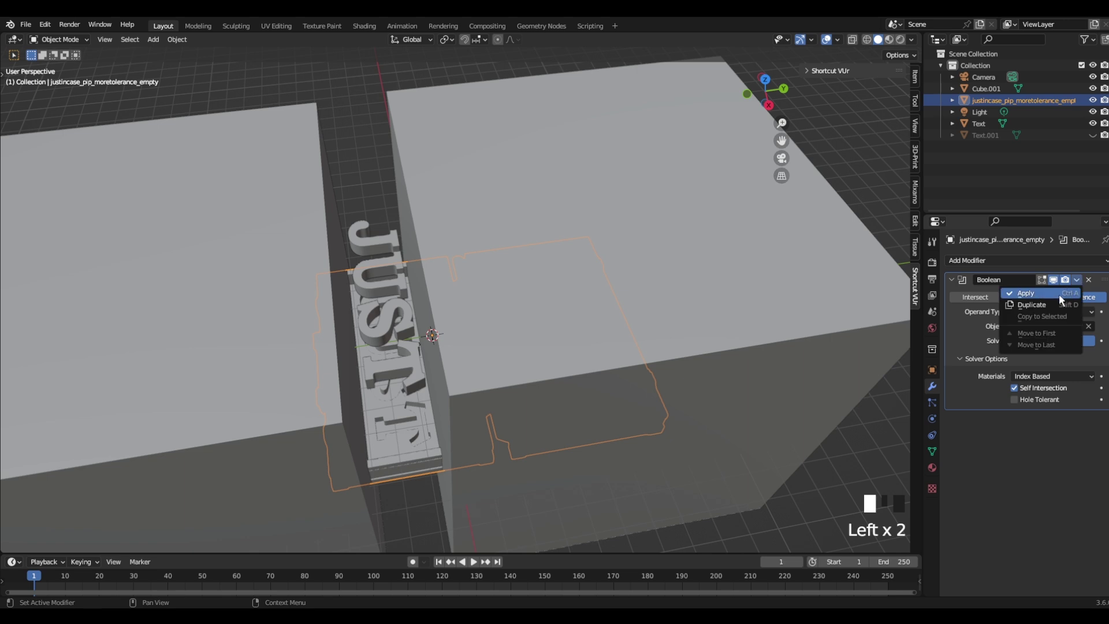
left_click(1058, 294)
Add a Boolean modifier cutting the case with Cube.001, then hide Cube.001.
left_click(992, 261)
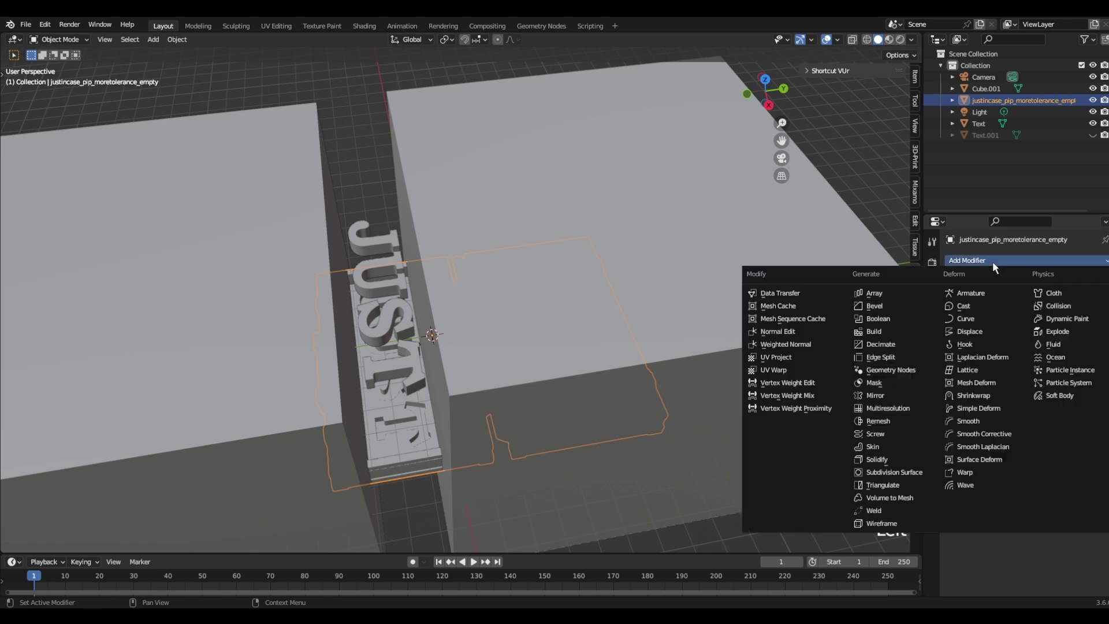
left_click(889, 318)
left_click(1088, 327)
left_click(681, 270)
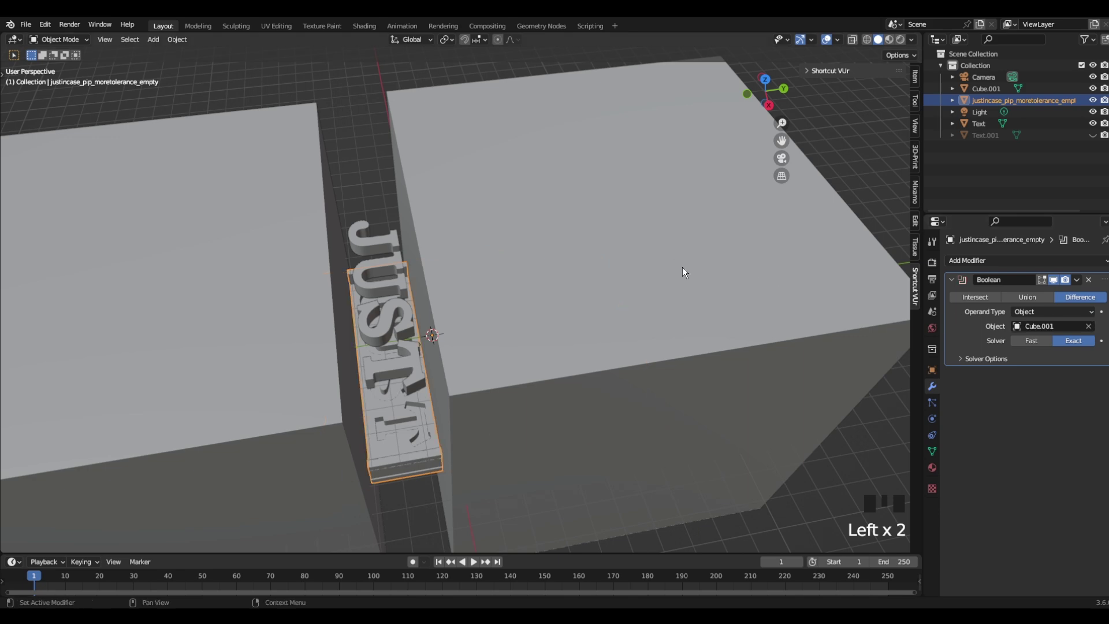
left_click(712, 286)
left_click(1092, 89)
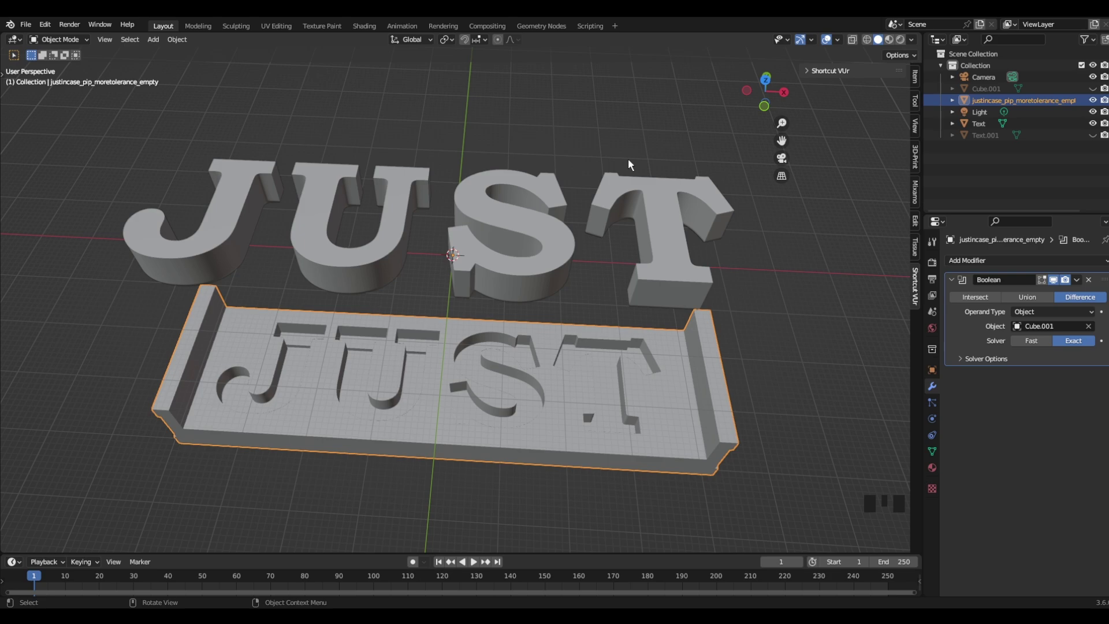
Delete the Cube.001 Boolean modifier and orbit around the restored full case.
left_click(1089, 280)
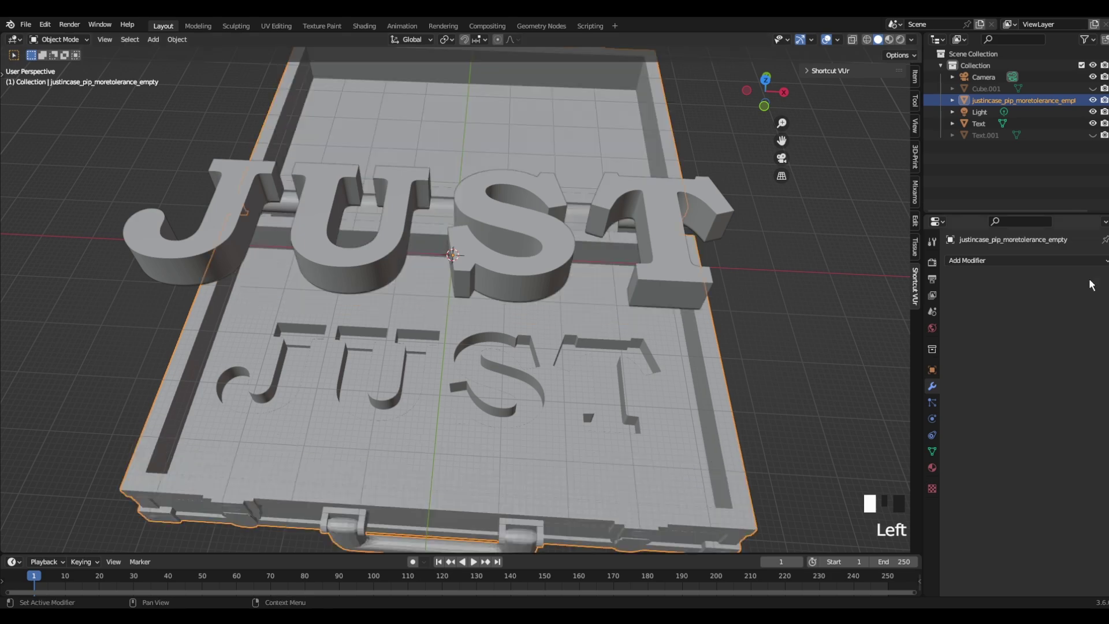
middle_click_drag(375, 294, 471, 259)
middle_click_drag(567, 133, 555, 294)
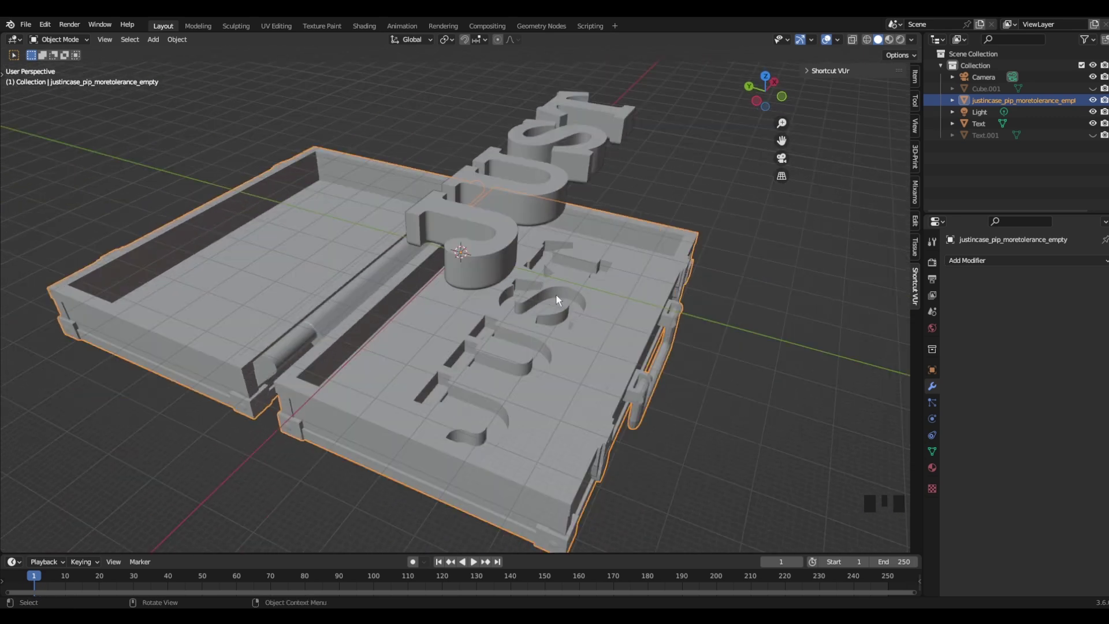